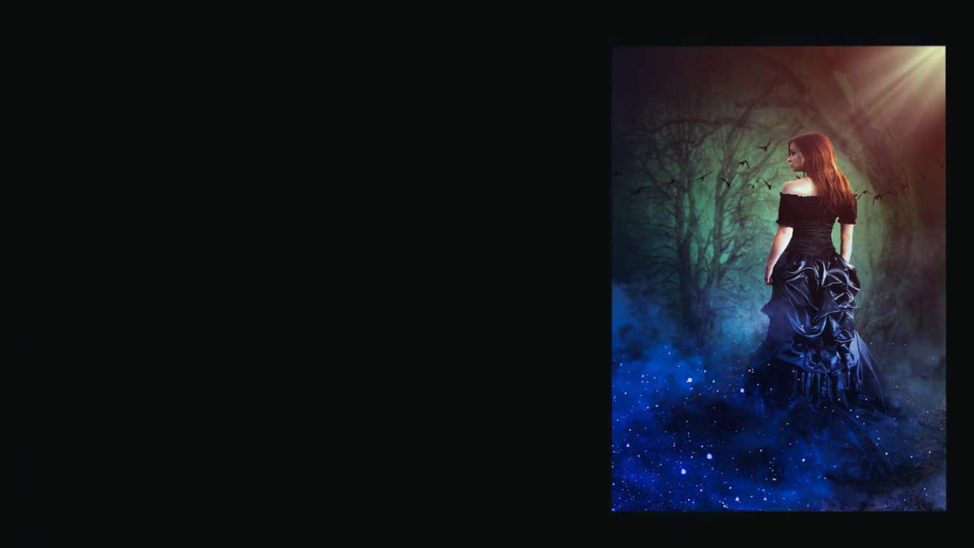
Zoom into the moire_5 stock photo of the woman in the dark satin gown.
{"action": "scroll", "coordinate": [463, 226], "scroll_direction": "up", "scroll_amount": 2}
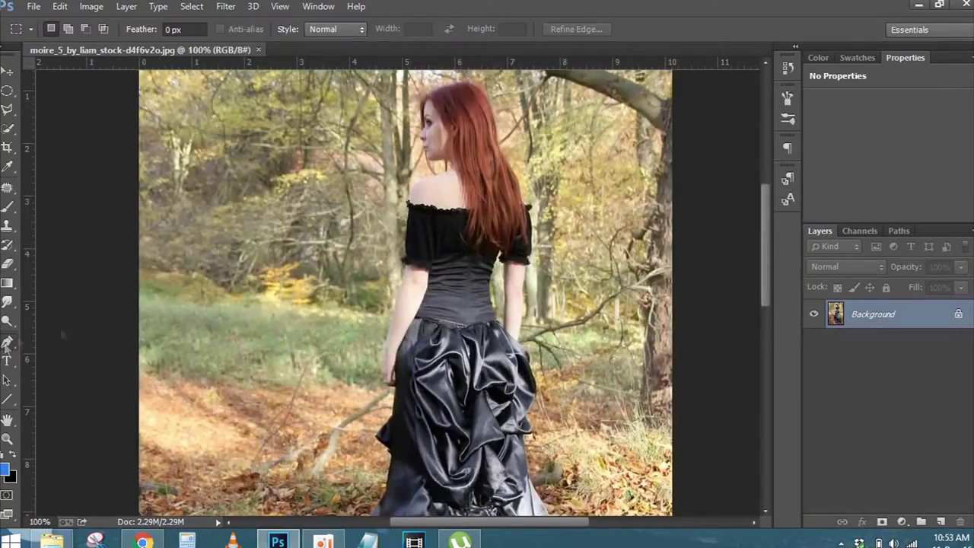
Trace a Pen path along the woman's upper outline, zooming in closely on the edges.
{"action": "scroll", "coordinate": [463, 226], "scroll_direction": "up", "scroll_amount": 3}
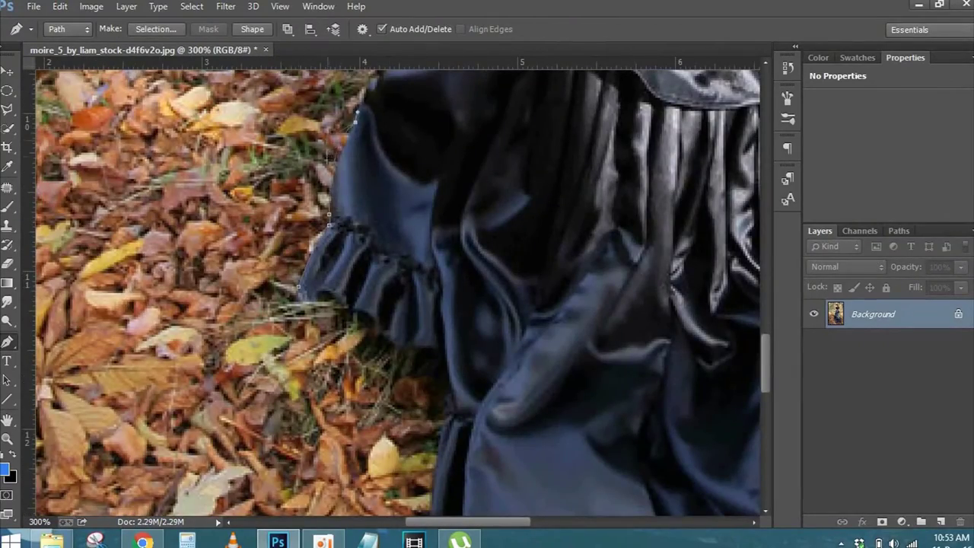
{"action": "scroll", "coordinate": [330, 220], "scroll_direction": "down", "scroll_amount": 2}
{"action": "scroll", "coordinate": [331, 224], "scroll_direction": "down", "scroll_amount": 2}
{"action": "scroll", "coordinate": [335, 230], "scroll_direction": "down", "scroll_amount": 2}
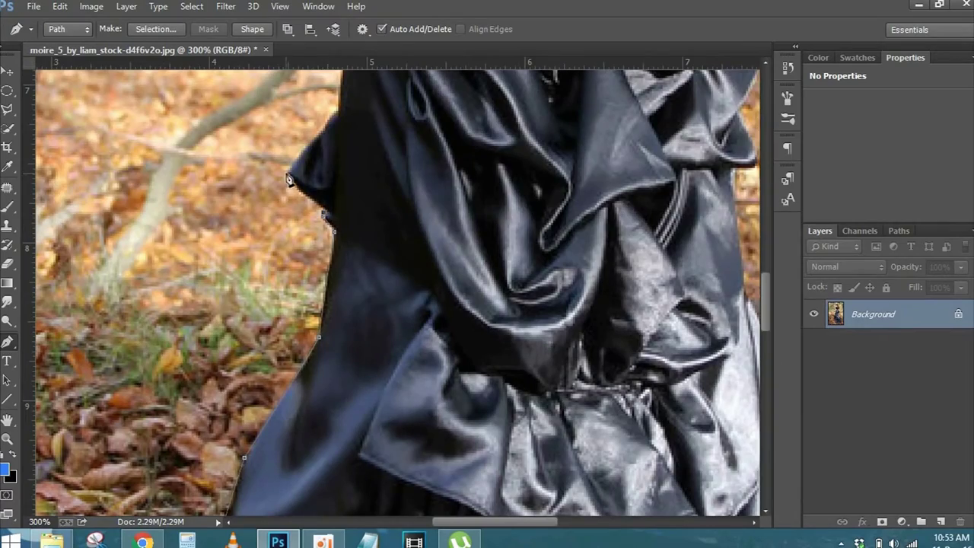
{"action": "scroll", "coordinate": [311, 240], "scroll_direction": "up", "scroll_amount": 2}
{"action": "scroll", "coordinate": [278, 190], "scroll_direction": "up", "scroll_amount": 2}
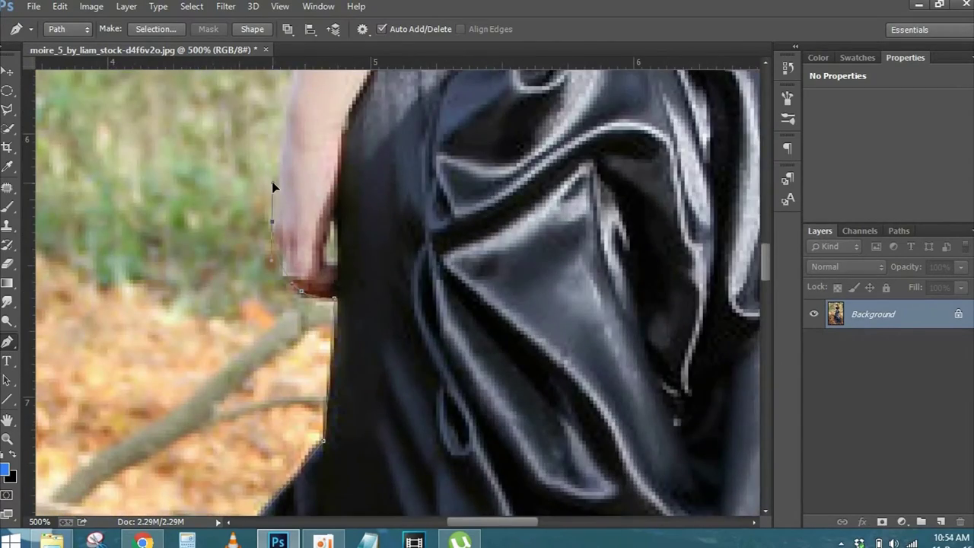
{"action": "scroll", "coordinate": [348, 218], "scroll_direction": "up", "scroll_amount": 2}
{"action": "scroll", "coordinate": [311, 276], "scroll_direction": "up", "scroll_amount": 2}
{"action": "scroll", "coordinate": [350, 256], "scroll_direction": "down", "scroll_amount": 2}
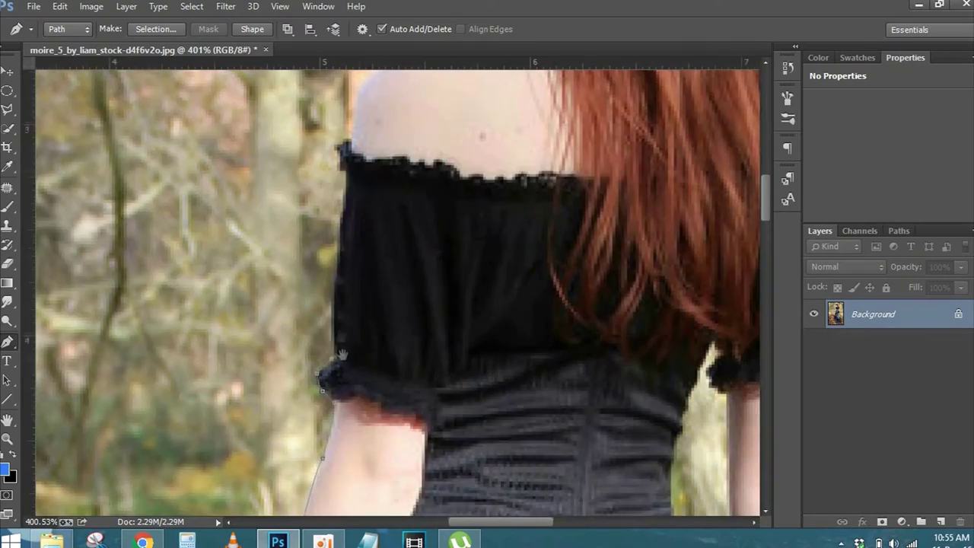
{"action": "scroll", "coordinate": [350, 216], "scroll_direction": "up", "scroll_amount": 3}
{"action": "scroll", "coordinate": [350, 215], "scroll_direction": "up", "scroll_amount": 3}
{"action": "left_click_drag", "start_coordinate": [411, 314], "coordinate": [472, 306]}
Finish tracing around the gown, fit the view, and convert the path into a selection.
{"action": "scroll", "coordinate": [369, 223], "scroll_direction": "up", "scroll_amount": 1}
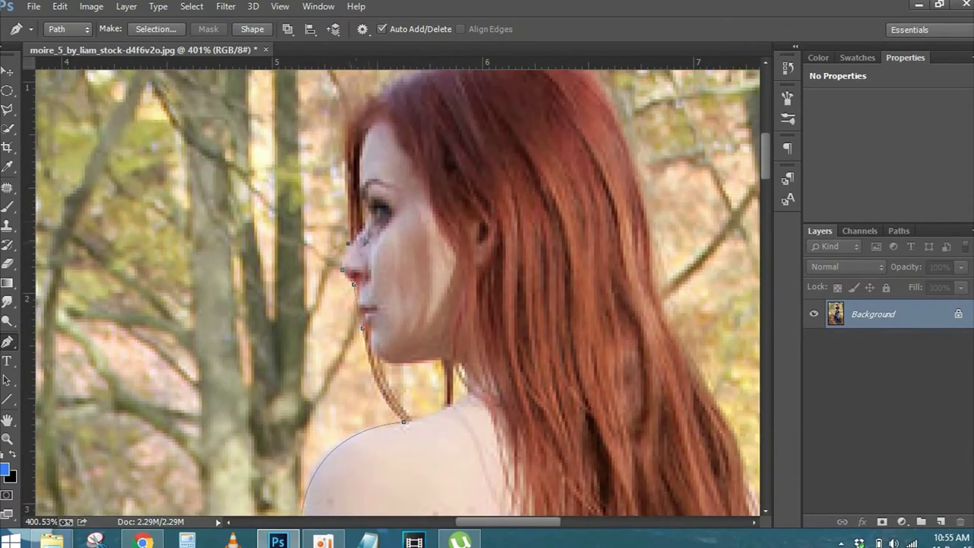
{"action": "scroll", "coordinate": [363, 242], "scroll_direction": "up", "scroll_amount": 2}
{"action": "scroll", "coordinate": [396, 289], "scroll_direction": "down", "scroll_amount": 3}
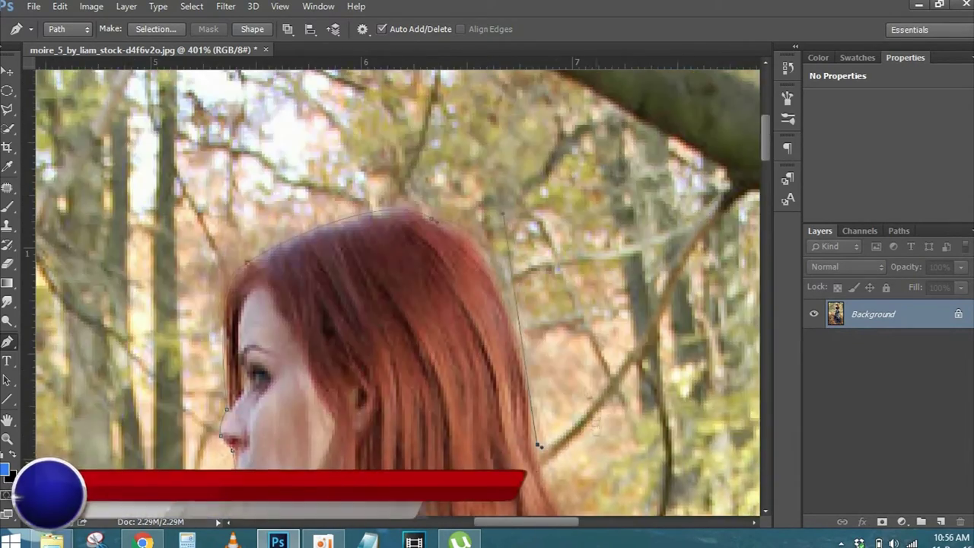
{"action": "scroll", "coordinate": [542, 216], "scroll_direction": "down", "scroll_amount": 3}
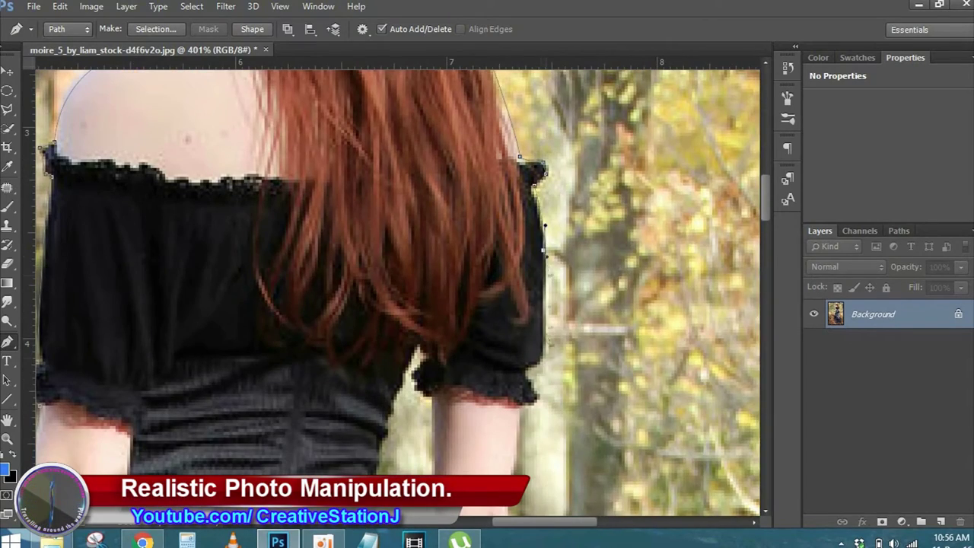
{"action": "scroll", "coordinate": [542, 217], "scroll_direction": "down", "scroll_amount": 3}
{"action": "scroll", "coordinate": [543, 216], "scroll_direction": "down", "scroll_amount": 3}
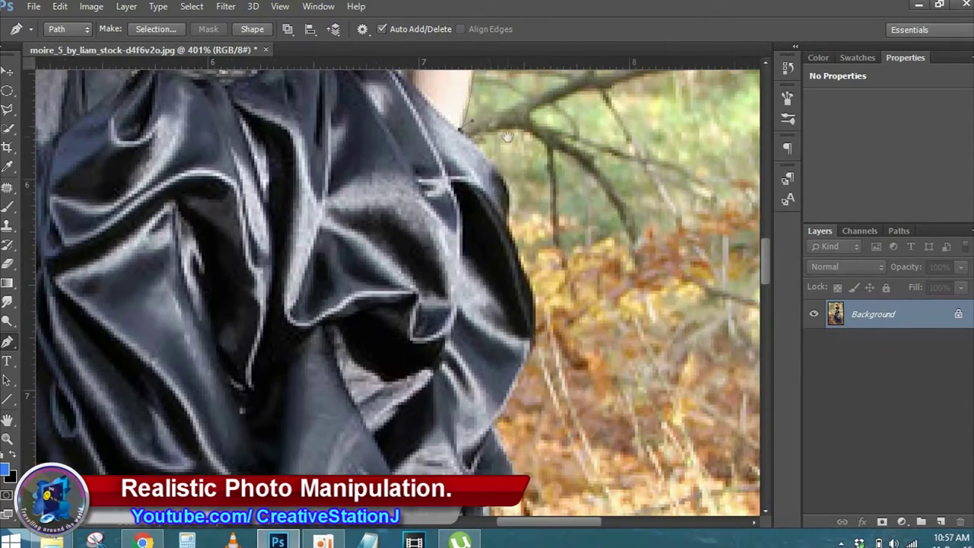
{"action": "scroll", "coordinate": [543, 217], "scroll_direction": "down", "scroll_amount": 2}
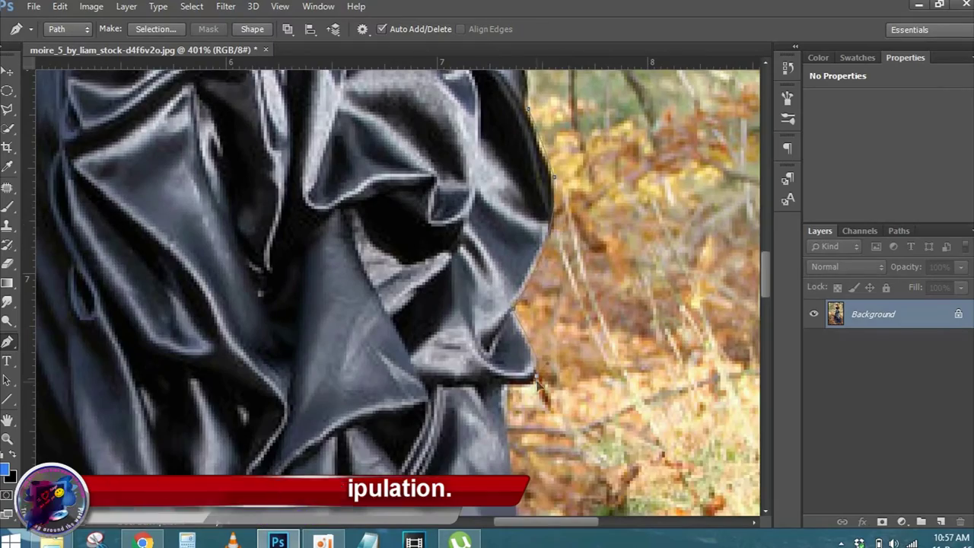
{"action": "scroll", "coordinate": [642, 387], "scroll_direction": "down", "scroll_amount": 5}
{"action": "scroll", "coordinate": [642, 387], "scroll_direction": "down", "scroll_amount": 4}
{"action": "scroll", "coordinate": [632, 319], "scroll_direction": "right", "scroll_amount": 3}
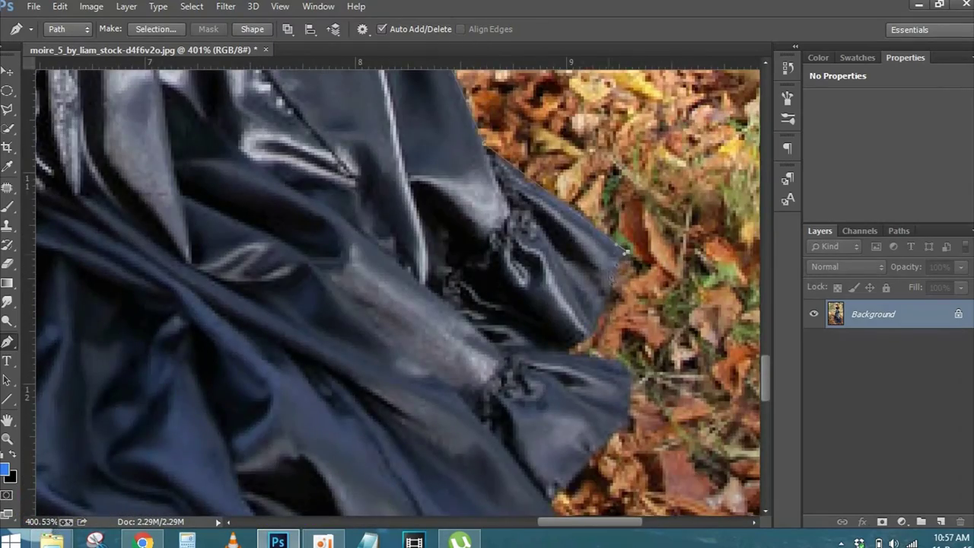
{"action": "scroll", "coordinate": [634, 421], "scroll_direction": "right", "scroll_amount": 4}
{"action": "key", "text": "ctrl+0"}
{"action": "key", "text": "ctrl+Return"}
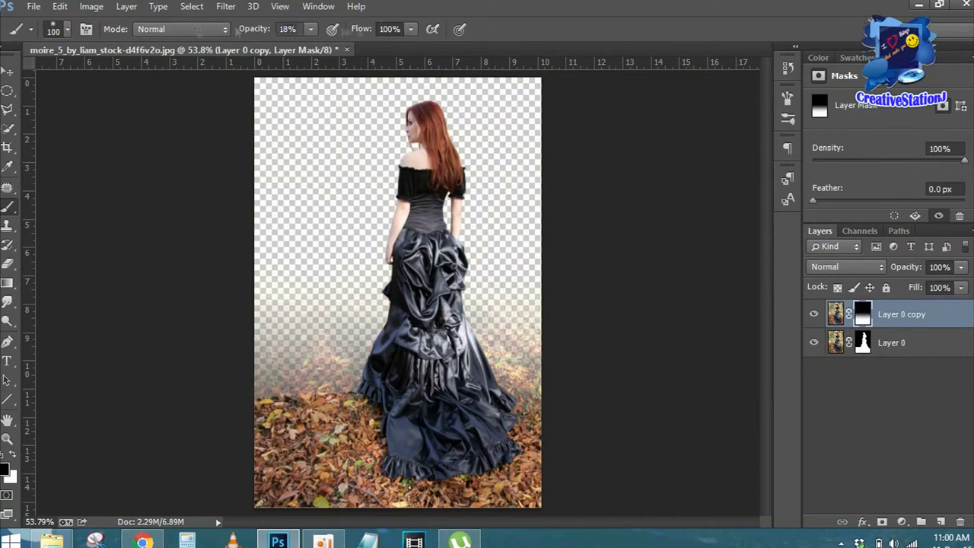
Pick the mystery woods background image in the Explorer folder.
{"action": "left_click", "coordinate": [51, 540]}
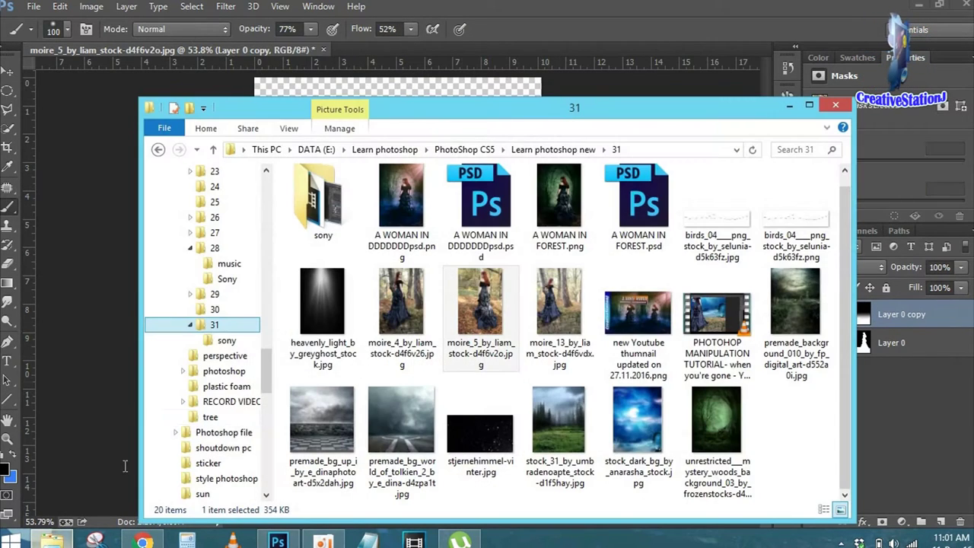
Place the mystery woods image, scale it to fill the canvas, and move it beneath the woman's layers.
{"action": "mouse_move", "coordinate": [480, 305]}
{"action": "left_mouse_down"}
{"action": "mouse_move", "coordinate": [342, 332]}
{"action": "mouse_move", "coordinate": [84, 124]}
{"action": "left_mouse_up"}
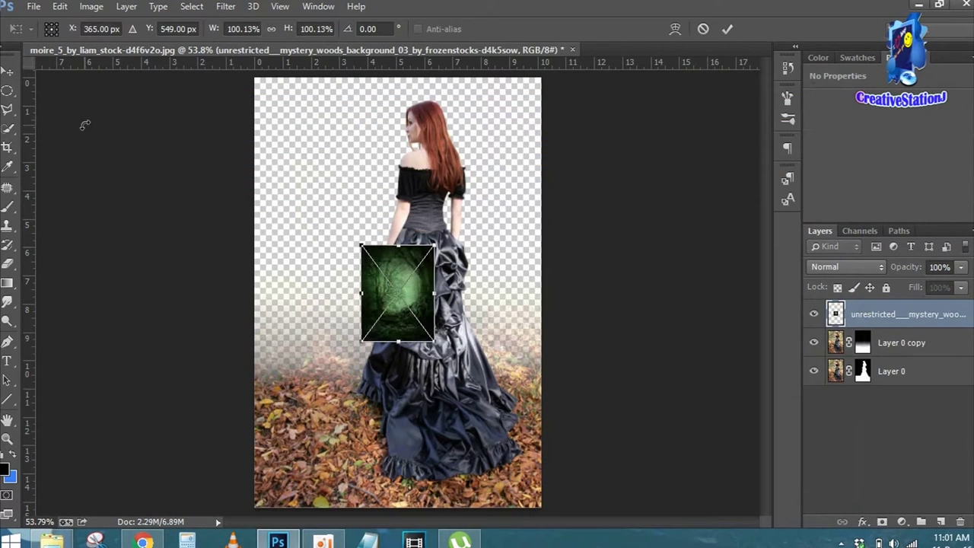
{"action": "left_click_drag", "start_coordinate": [389, 267], "coordinate": [302, 160]}
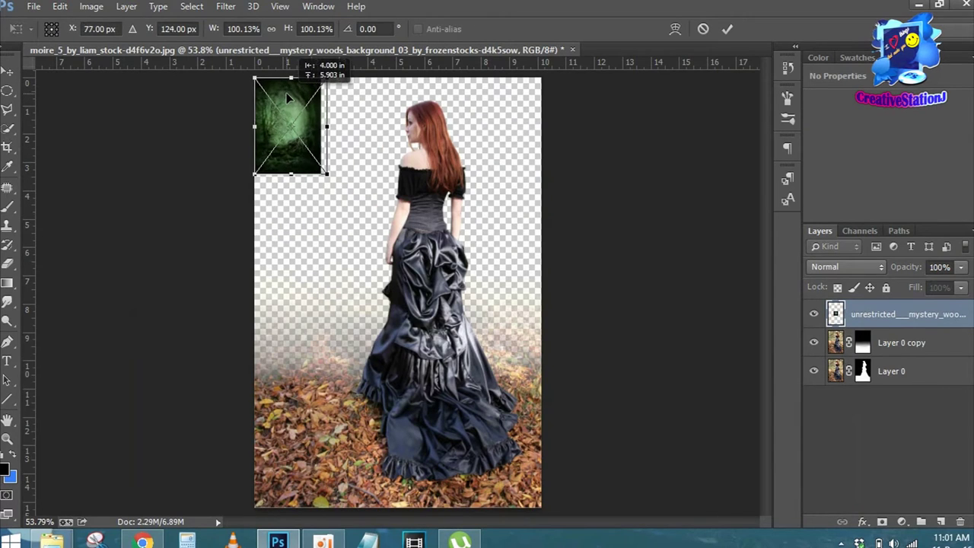
{"action": "mouse_move", "coordinate": [327, 170]}
{"action": "left_mouse_down"}
{"action": "mouse_move", "coordinate": [530, 380]}
{"action": "mouse_move", "coordinate": [541, 485]}
{"action": "left_mouse_up"}
{"action": "left_click", "coordinate": [728, 29]}
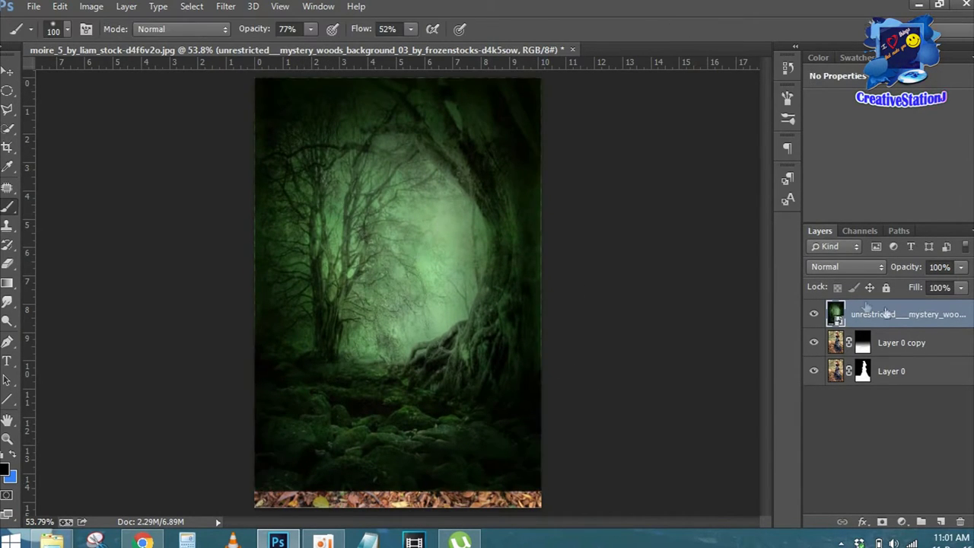
{"action": "left_click_drag", "start_coordinate": [921, 323], "coordinate": [932, 404]}
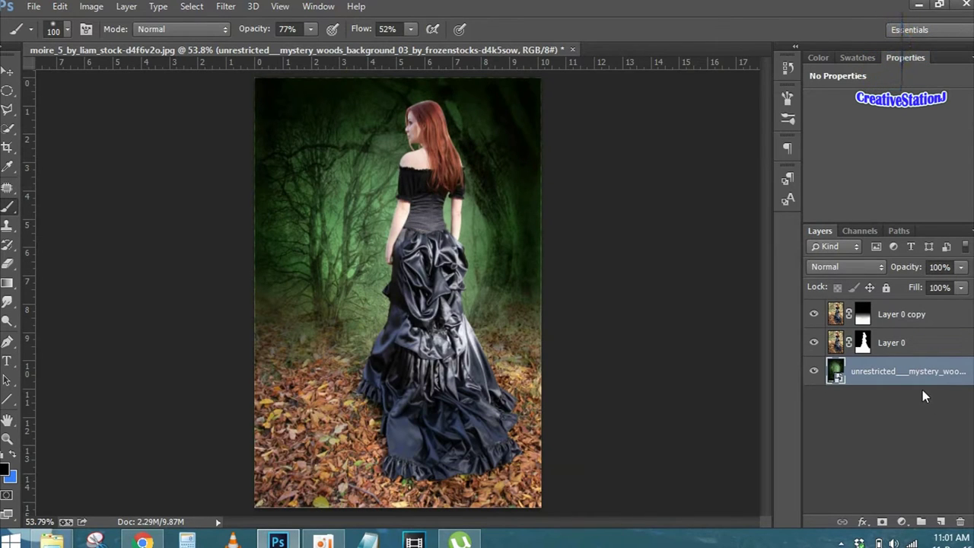
{"action": "left_click", "coordinate": [912, 347]}
Group Layer 0 and Layer 0 copy as Group 1, then shorten the woods background from the top.
{"action": "left_click", "coordinate": [911, 323], "text": "shift"}
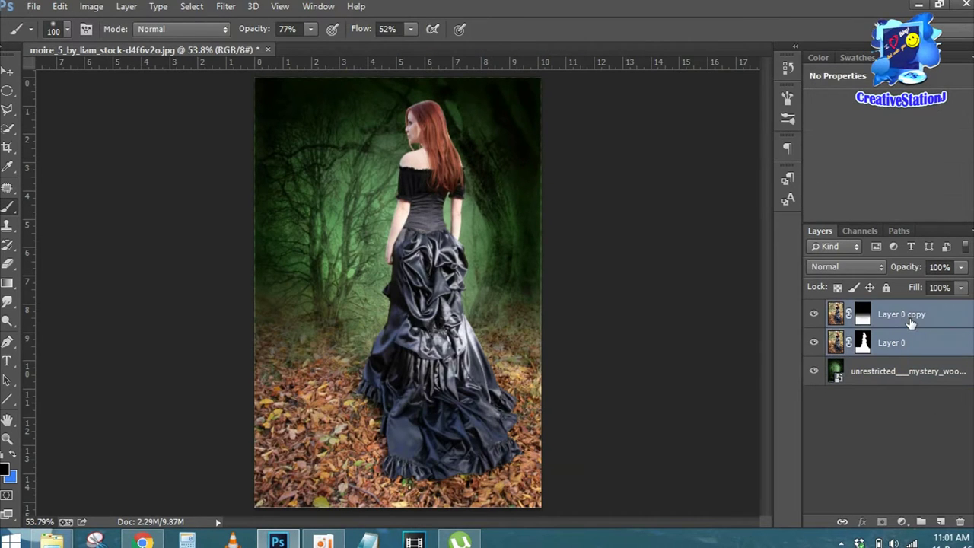
{"action": "key", "text": "ctrl+g"}
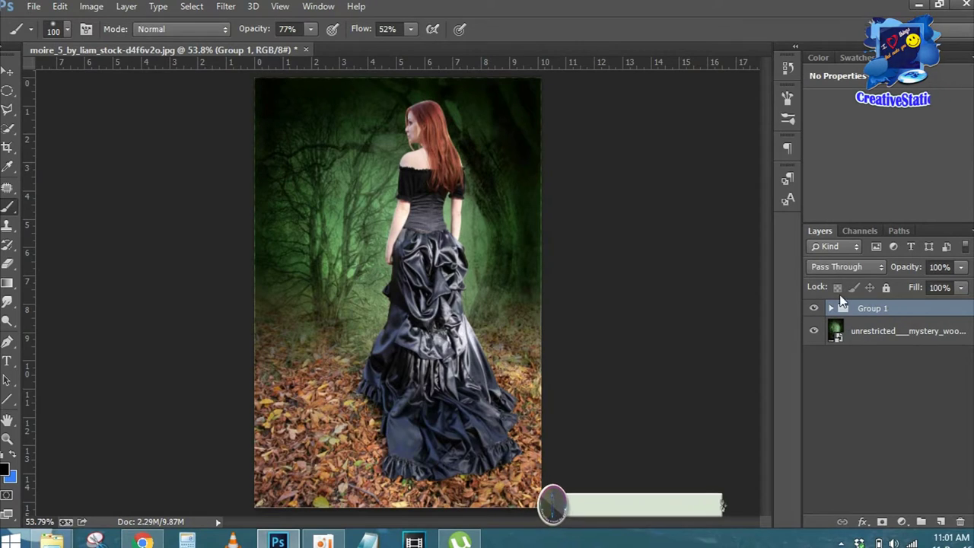
{"action": "left_click", "coordinate": [883, 332]}
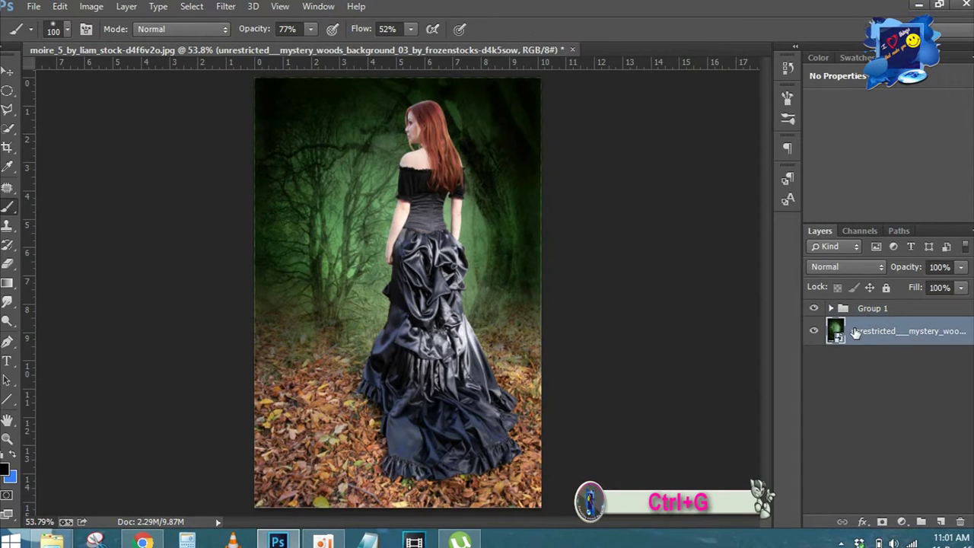
{"action": "key", "text": "ctrl+t"}
{"action": "mouse_move", "coordinate": [398, 78]}
{"action": "left_mouse_down"}
{"action": "mouse_move", "coordinate": [398, 106]}
{"action": "mouse_move", "coordinate": [398, 78]}
{"action": "left_mouse_up"}
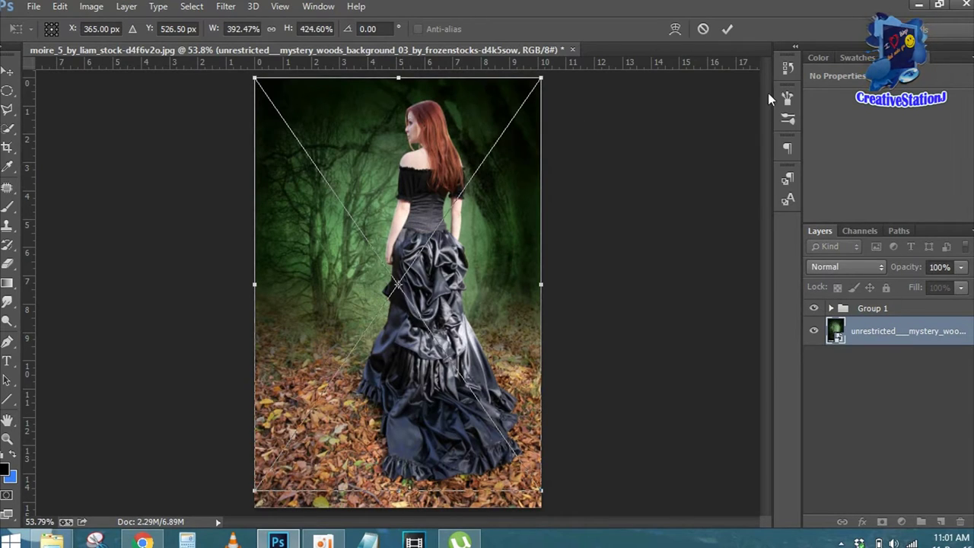
{"action": "left_click", "coordinate": [728, 29]}
Show the rulers and squash Group 1 vertically so the woman stands shorter and lower.
{"action": "left_click", "coordinate": [875, 309]}
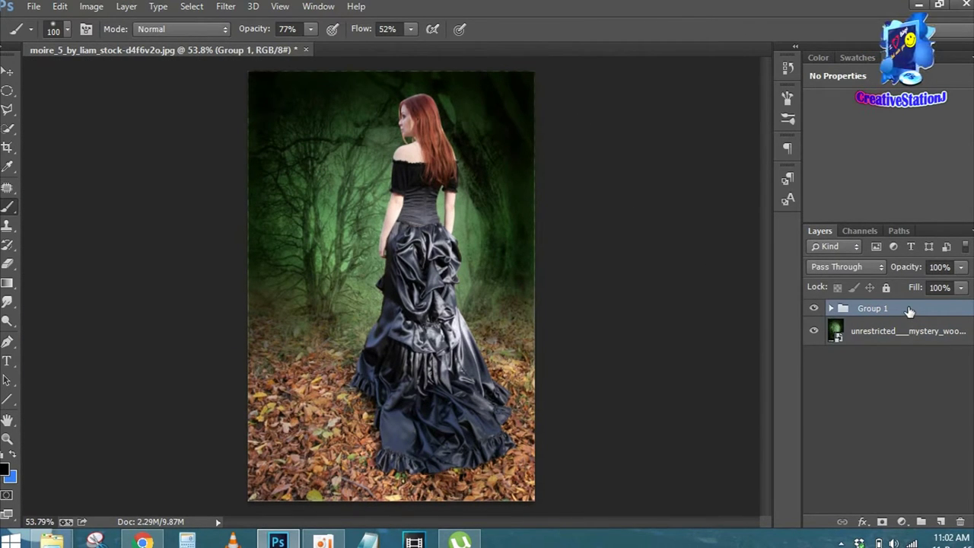
{"action": "key", "text": "ctrl+r"}
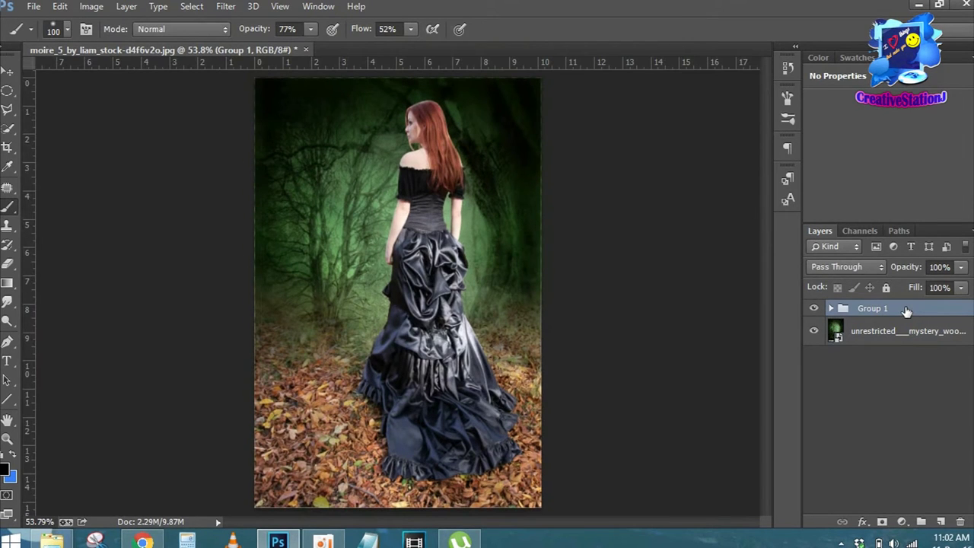
{"action": "key", "text": "ctrl+t"}
{"action": "left_click_drag", "start_coordinate": [399, 77], "coordinate": [398, 135]}
{"action": "left_click", "coordinate": [727, 28]}
Add a mask to Group 1 and brush black around the leafy ground beside the dress.
{"action": "key", "text": "b"}
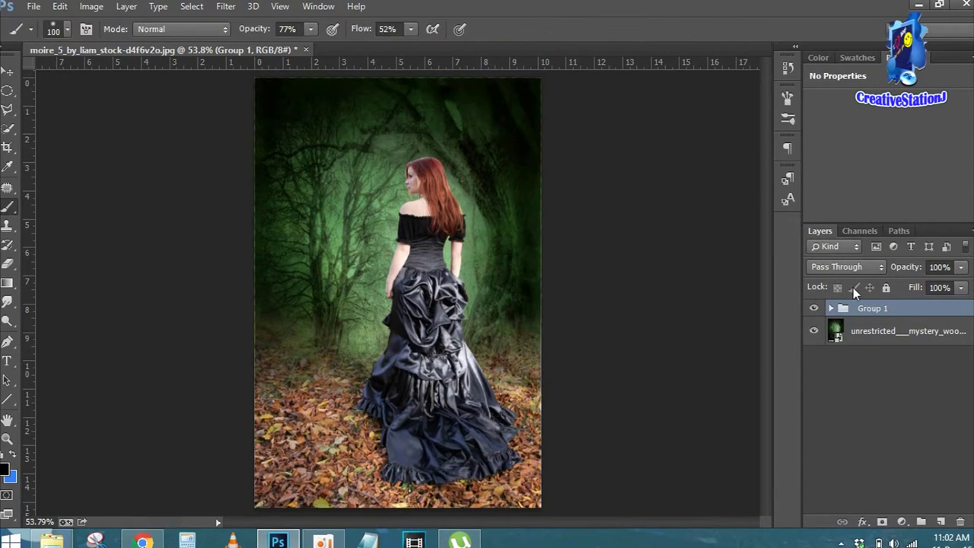
{"action": "left_click", "coordinate": [881, 521]}
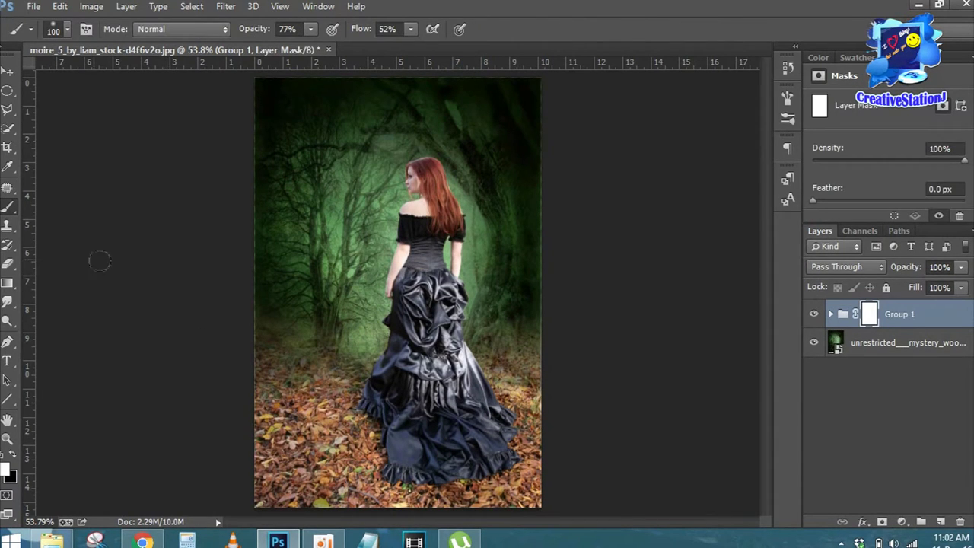
{"action": "left_click_drag", "start_coordinate": [243, 409], "coordinate": [324, 357]}
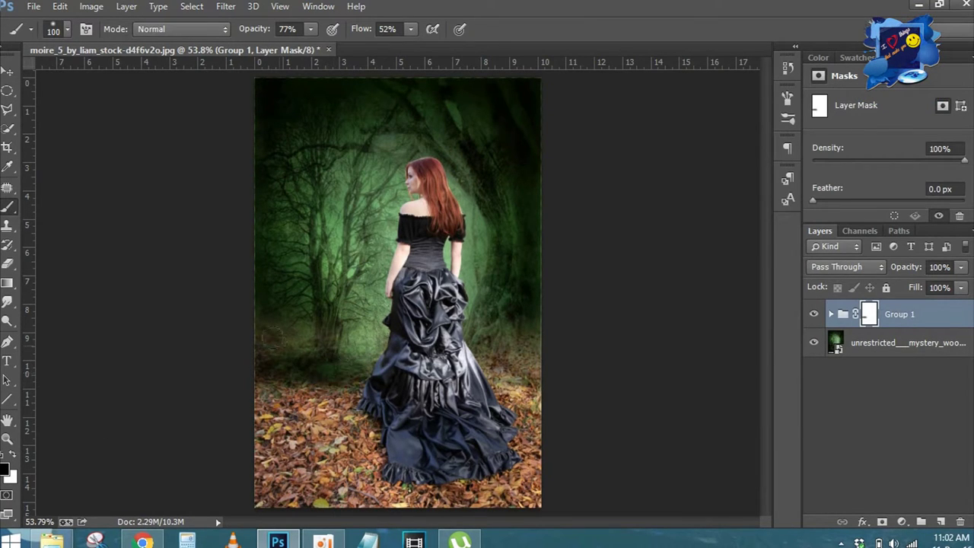
{"action": "left_click_drag", "start_coordinate": [276, 343], "coordinate": [293, 333]}
{"action": "mouse_move", "coordinate": [457, 350]}
{"action": "left_mouse_down"}
{"action": "mouse_move", "coordinate": [508, 363]}
{"action": "mouse_move", "coordinate": [508, 376]}
{"action": "left_mouse_up"}
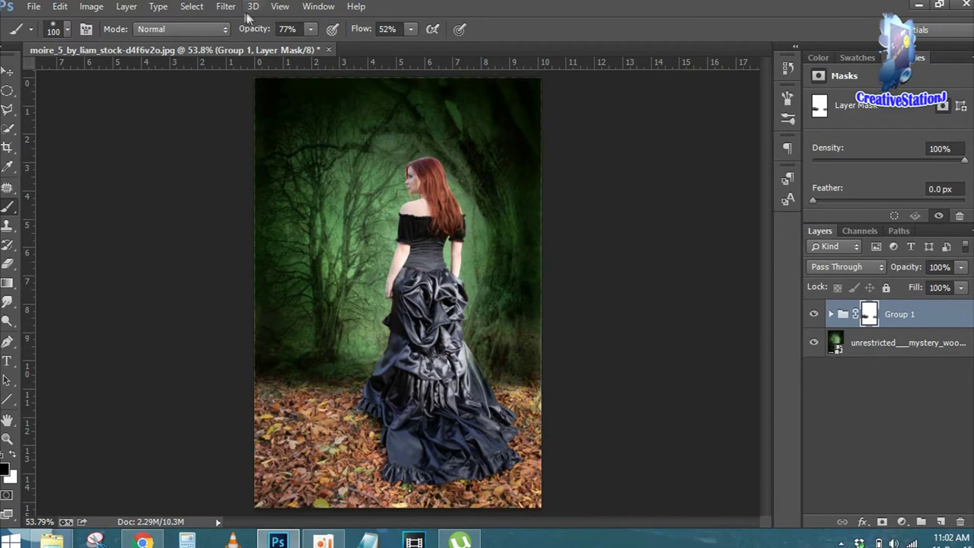
{"action": "mouse_move", "coordinate": [372, 407]}
{"action": "left_mouse_down"}
{"action": "mouse_move", "coordinate": [262, 408]}
{"action": "mouse_move", "coordinate": [331, 379]}
{"action": "mouse_move", "coordinate": [271, 389]}
{"action": "left_mouse_up"}
{"action": "mouse_move", "coordinate": [521, 400]}
{"action": "left_mouse_down"}
{"action": "mouse_move", "coordinate": [500, 397]}
{"action": "mouse_move", "coordinate": [543, 376]}
{"action": "left_mouse_up"}
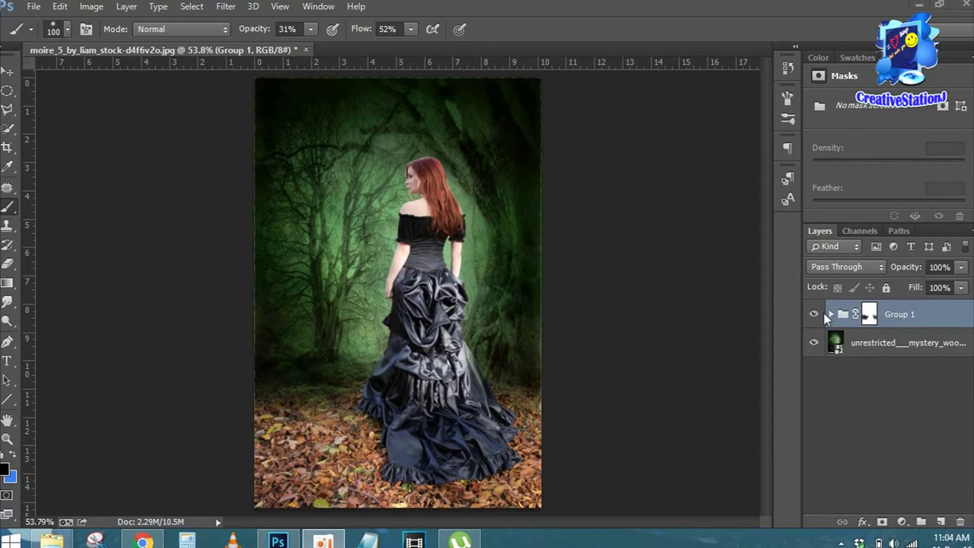
Open Refine Mask on Layer 0's mask and brush the refine area over the hair and shoulder edges.
{"action": "left_click", "coordinate": [833, 315]}
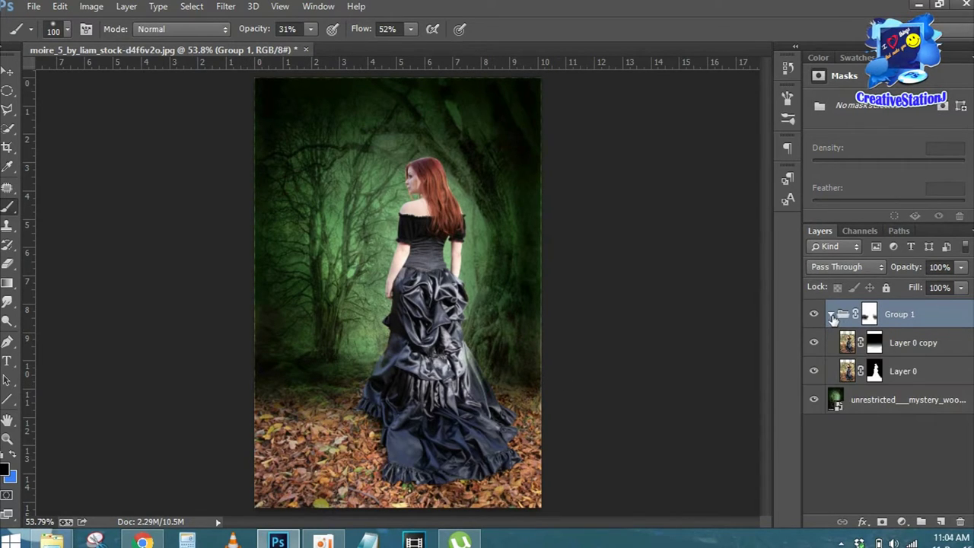
{"action": "left_click", "coordinate": [875, 370]}
{"action": "right_click", "coordinate": [875, 371]}
{"action": "left_click", "coordinate": [830, 491]}
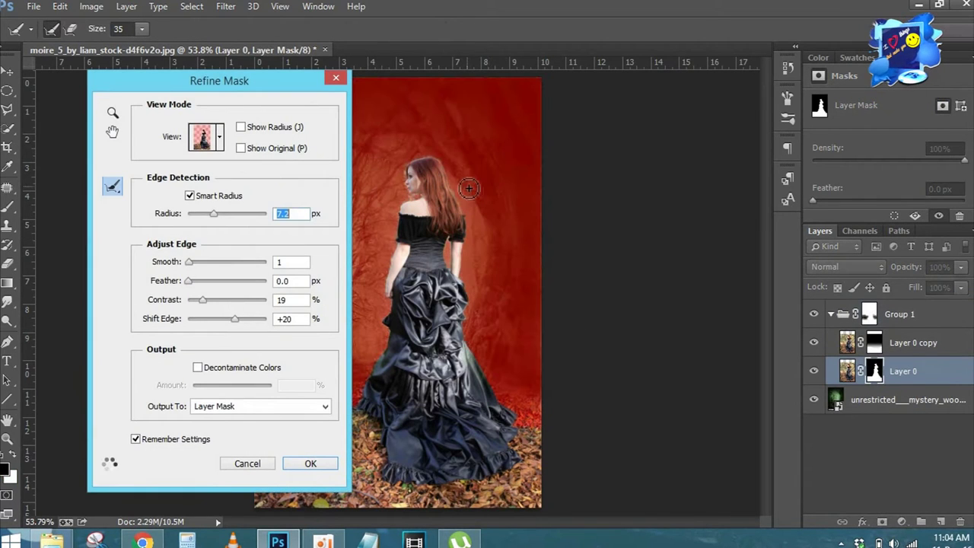
{"action": "key", "text": "ctrl+1"}
{"action": "scroll", "coordinate": [566, 146], "scroll_direction": "up", "scroll_amount": 3}
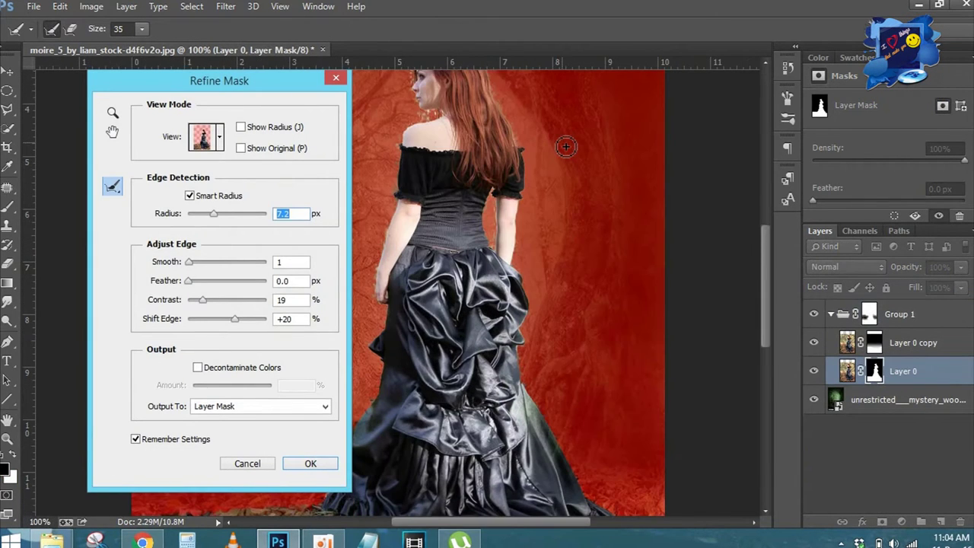
{"action": "left_click_drag", "start_coordinate": [567, 146], "coordinate": [589, 415]}
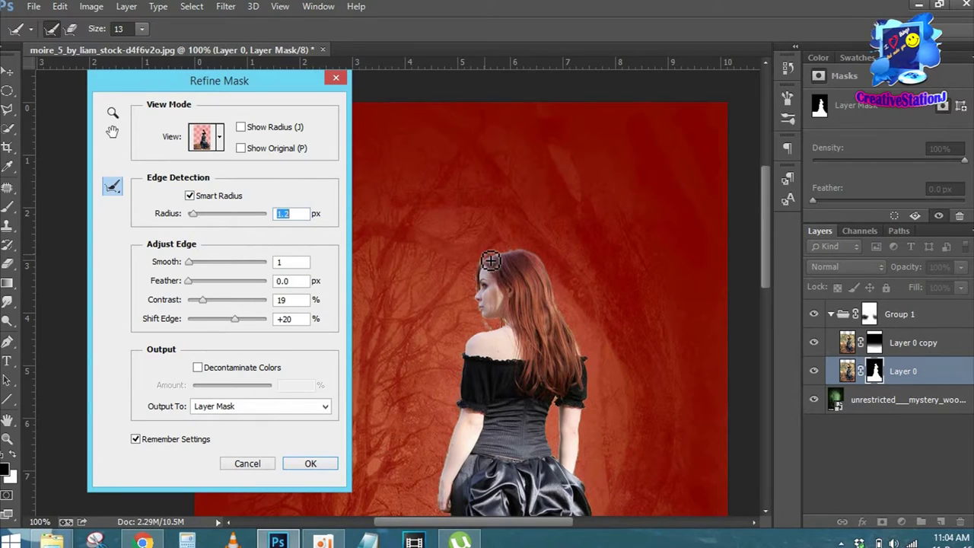
{"action": "left_click_drag", "start_coordinate": [502, 258], "coordinate": [593, 335]}
{"action": "mouse_move", "coordinate": [504, 247]}
{"action": "left_mouse_down"}
{"action": "mouse_move", "coordinate": [480, 267]}
{"action": "mouse_move", "coordinate": [480, 298]}
{"action": "left_mouse_up"}
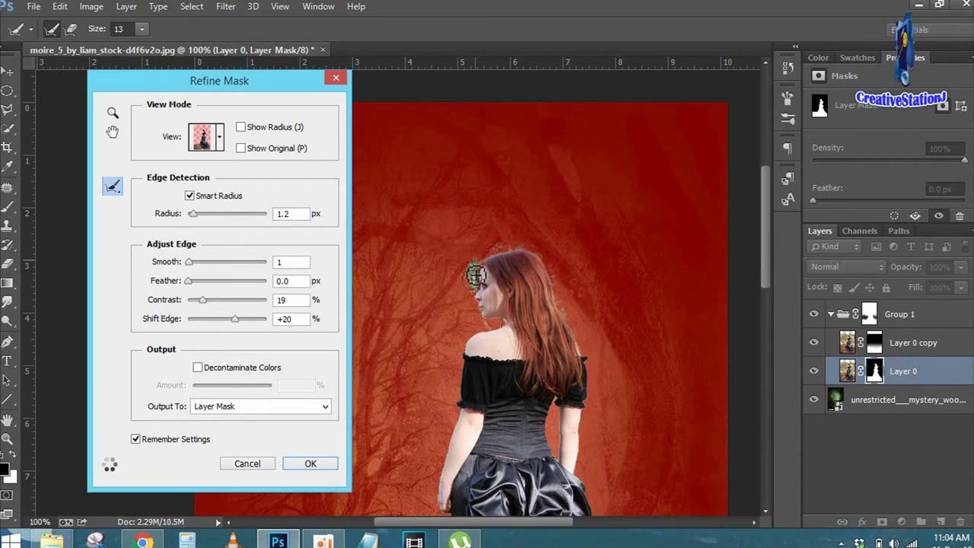
{"action": "left_click_drag", "start_coordinate": [499, 338], "coordinate": [431, 322]}
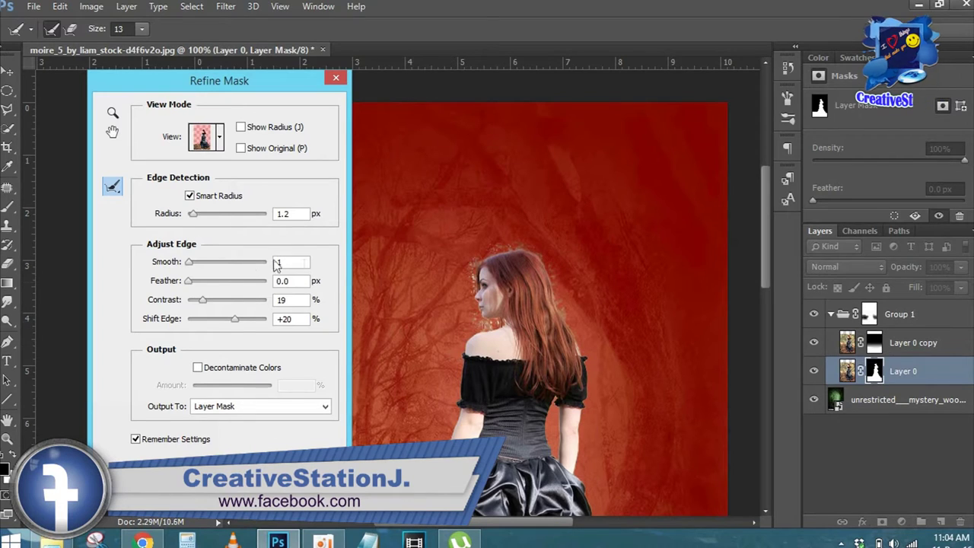
Tune the refinement to Smooth 58, Contrast 32, Shift Edge +1 and apply it.
{"action": "left_click_drag", "start_coordinate": [221, 324], "coordinate": [193, 323]}
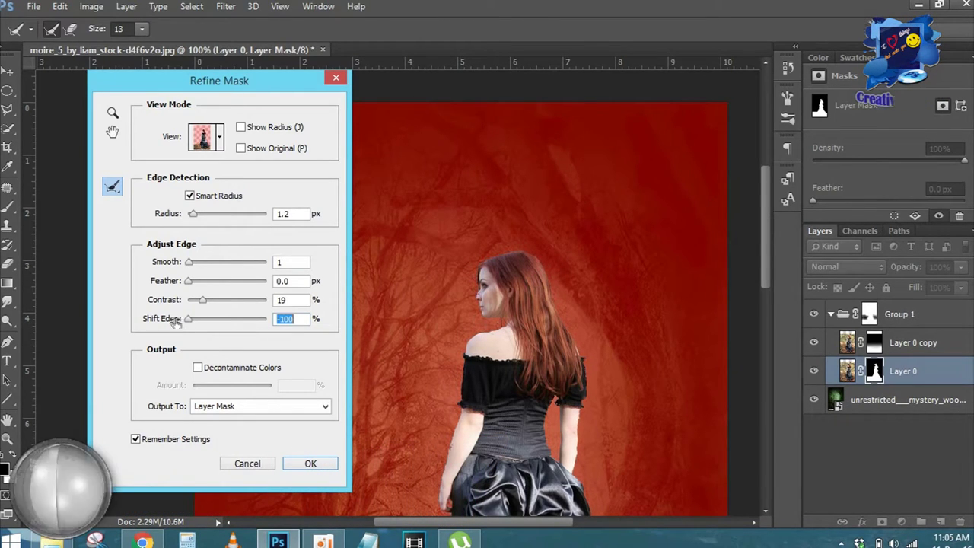
{"action": "left_click_drag", "start_coordinate": [192, 323], "coordinate": [229, 324]}
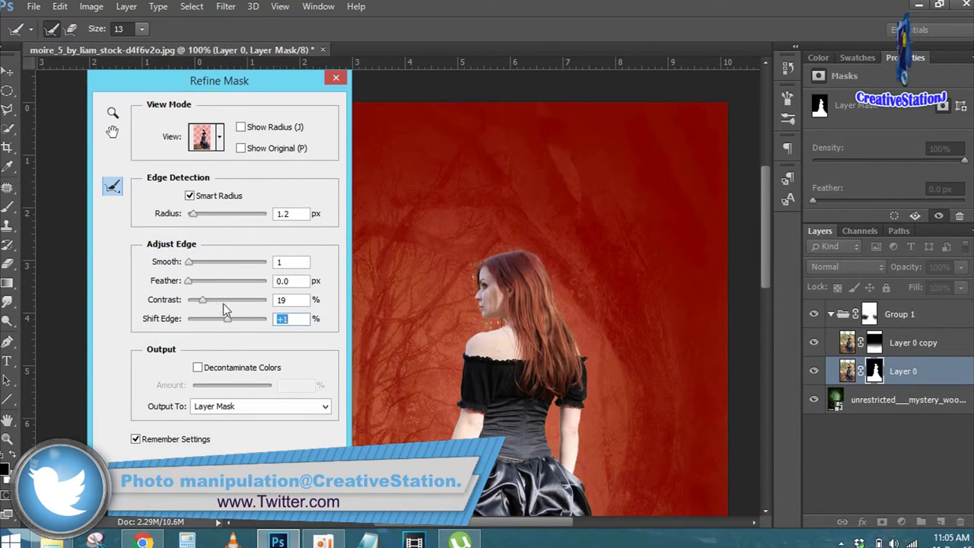
{"action": "left_click", "coordinate": [229, 300]}
{"action": "left_click_drag", "start_coordinate": [231, 303], "coordinate": [212, 286]}
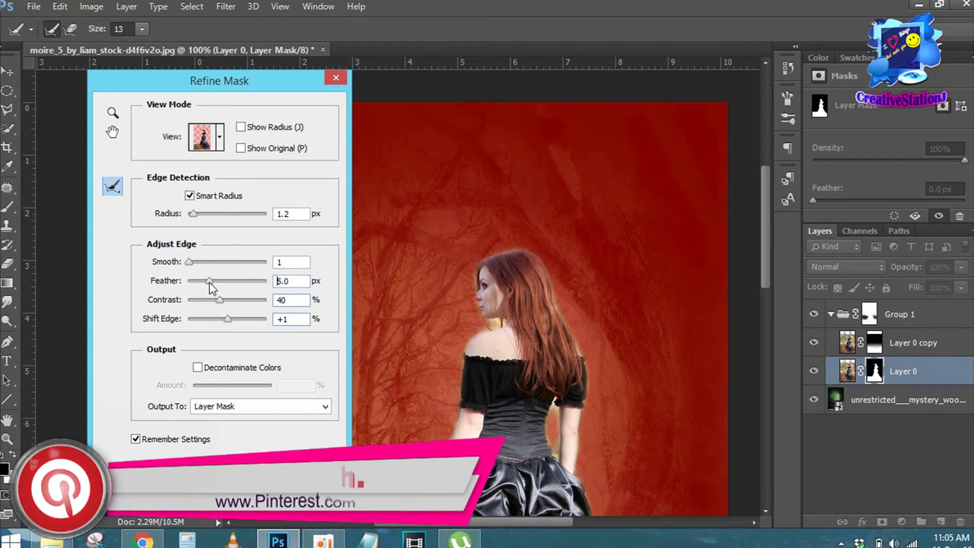
{"action": "left_click_drag", "start_coordinate": [190, 263], "coordinate": [229, 262]}
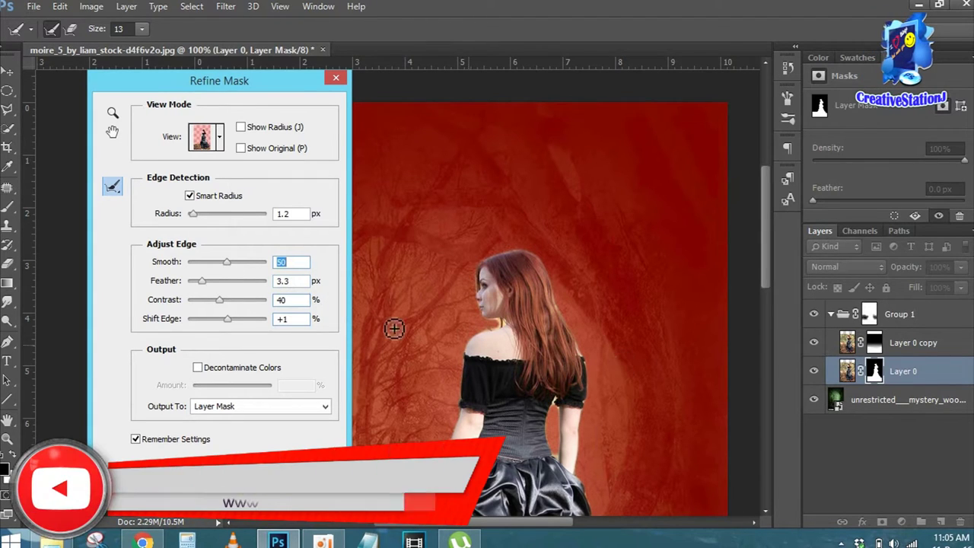
{"action": "left_click_drag", "start_coordinate": [229, 263], "coordinate": [197, 263]}
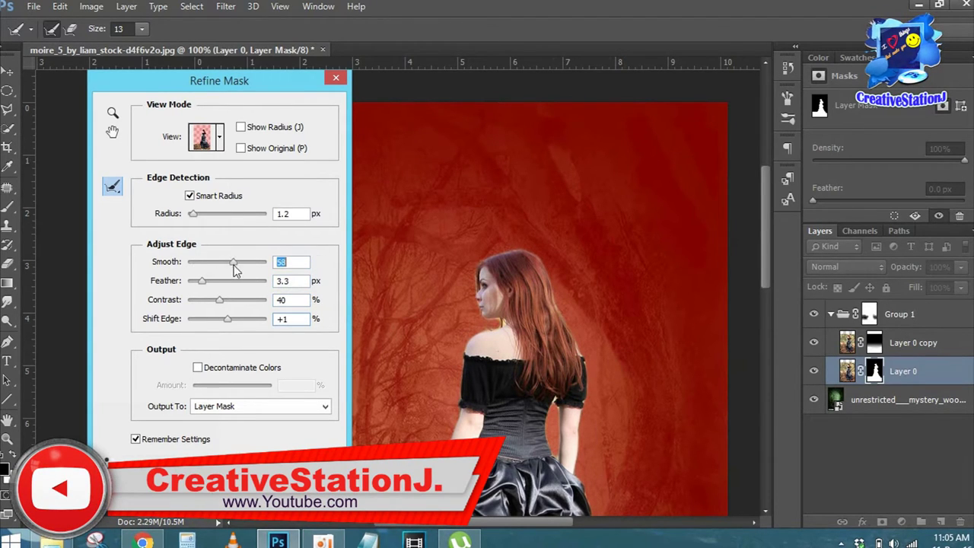
{"action": "left_click_drag", "start_coordinate": [219, 299], "coordinate": [191, 300]}
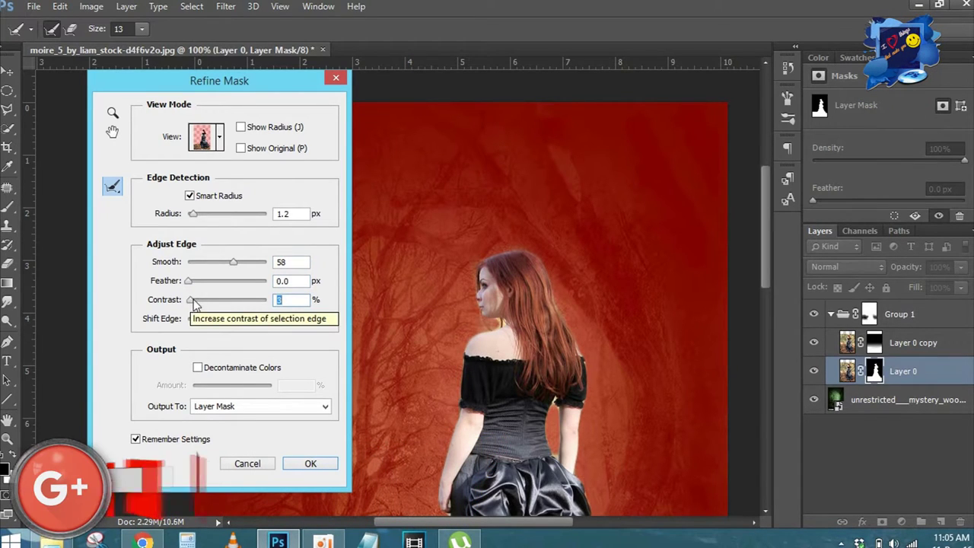
{"action": "left_click_drag", "start_coordinate": [191, 300], "coordinate": [238, 303]}
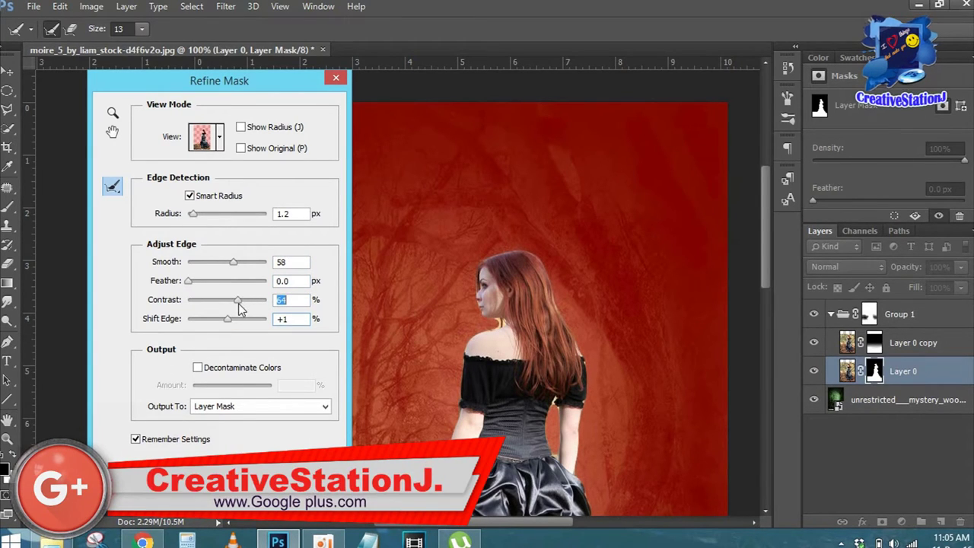
{"action": "left_click_drag", "start_coordinate": [238, 303], "coordinate": [213, 303]}
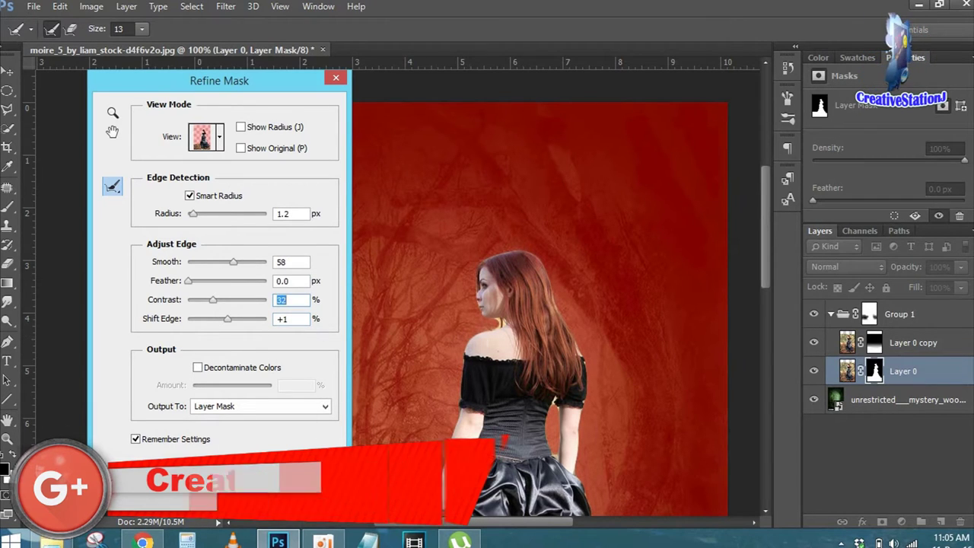
{"action": "left_click", "coordinate": [259, 463]}
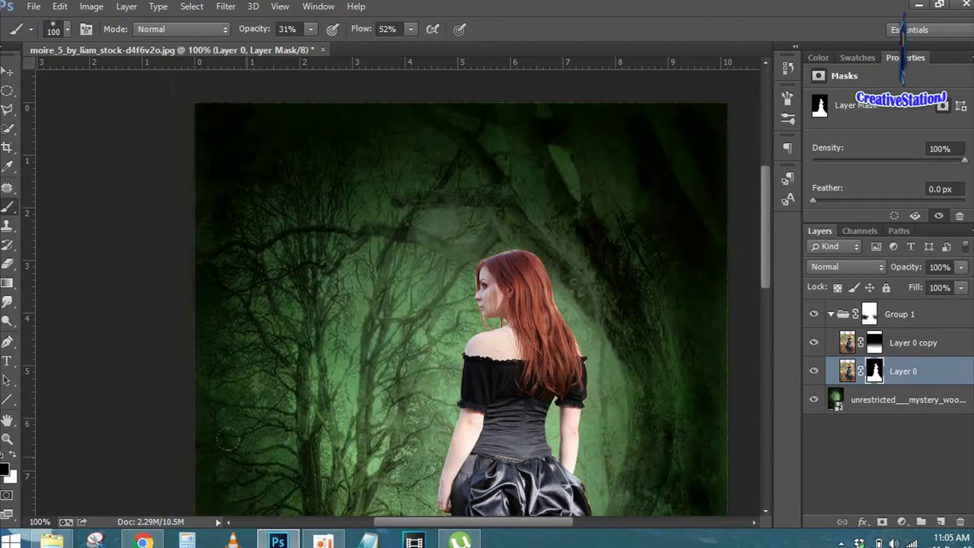
Refine Layer 0's mask again over the hair top to remove green fringe, then zoom in on the head.
{"action": "right_click", "coordinate": [875, 370]}
{"action": "left_click", "coordinate": [872, 493]}
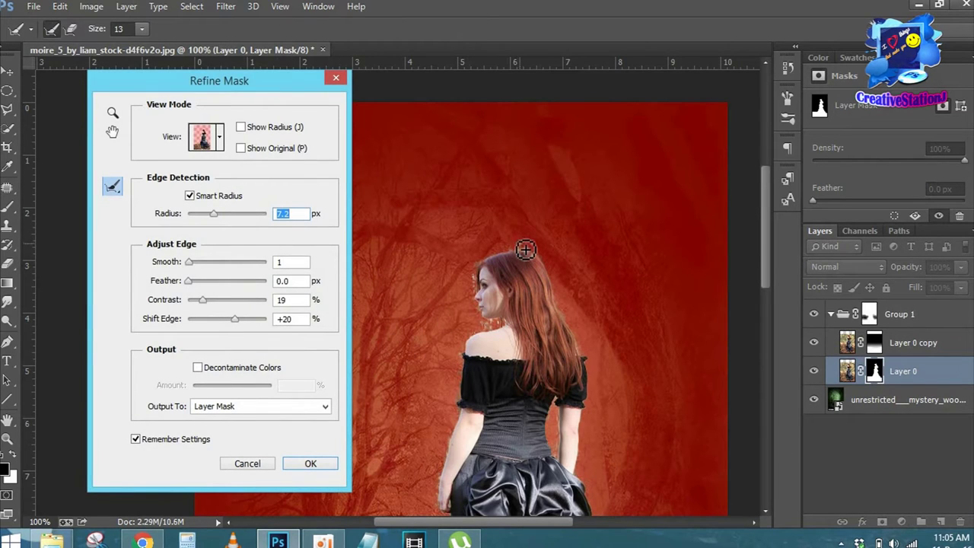
{"action": "left_click_drag", "start_coordinate": [491, 260], "coordinate": [522, 256]}
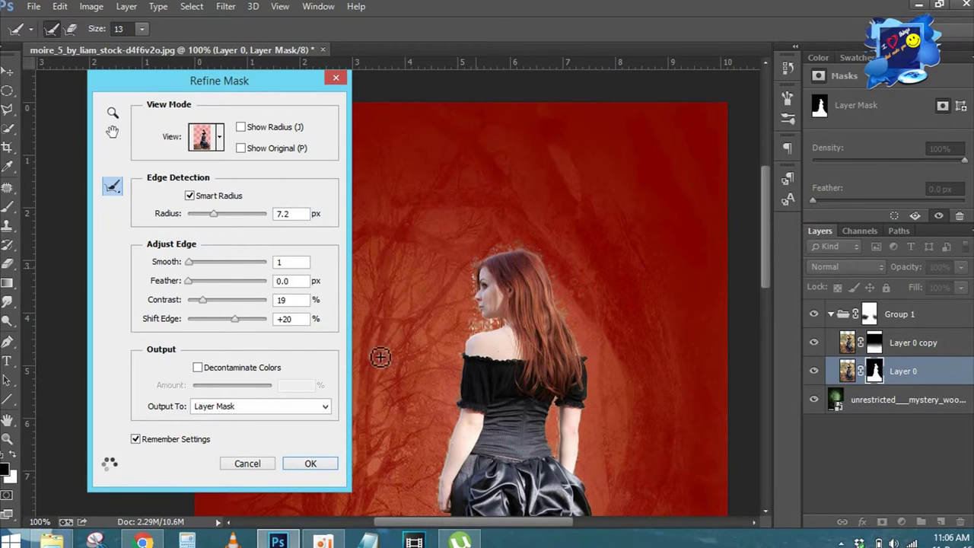
{"action": "left_click", "coordinate": [312, 464]}
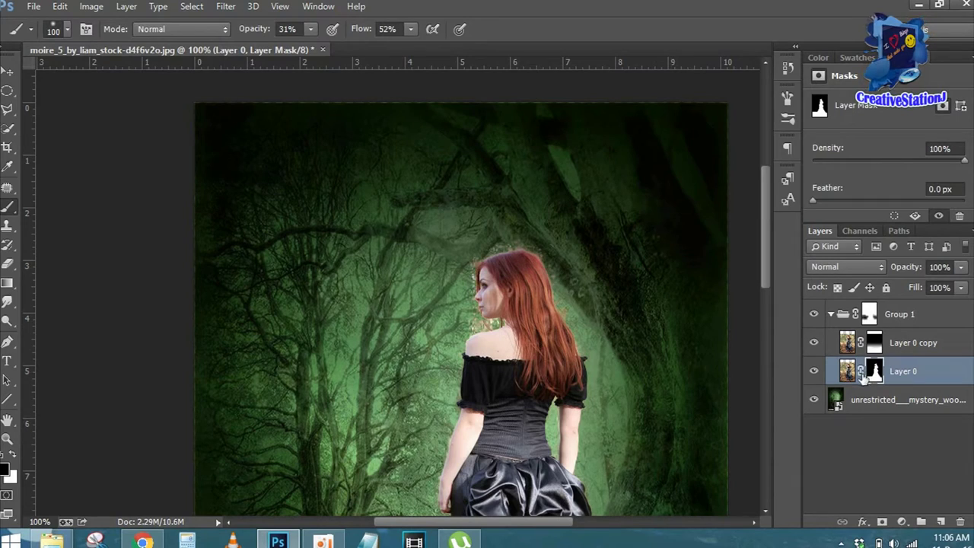
{"action": "key", "text": "ctrl+plus"}
{"action": "key", "text": "ctrl+plus"}
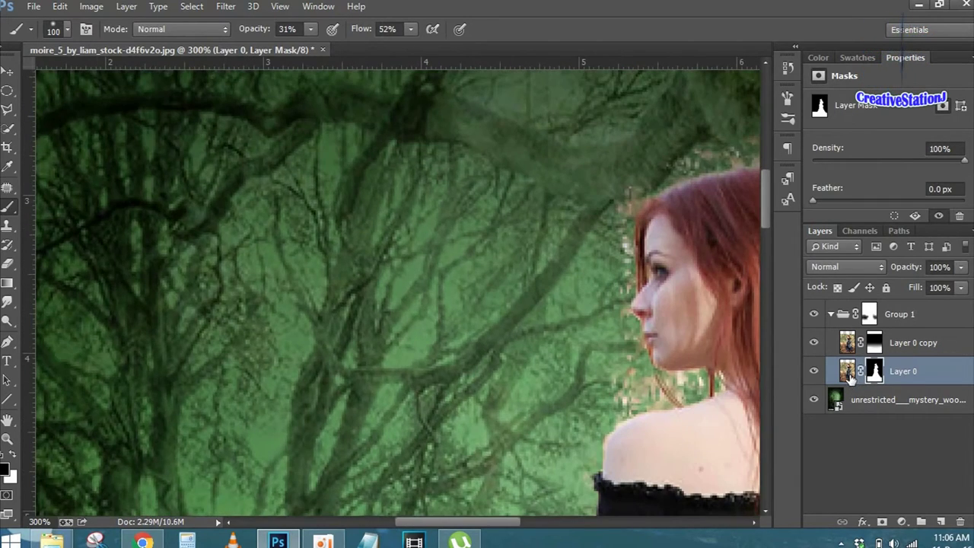
{"action": "left_click_drag", "start_coordinate": [690, 340], "coordinate": [553, 334]}
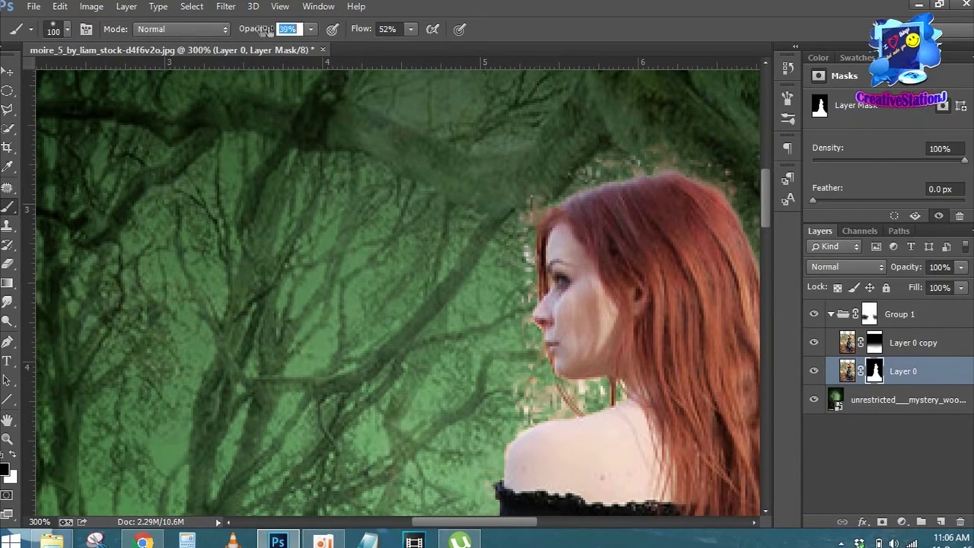
Set the brush to 100% opacity and flow, then paint out fringe above the hair and beside the neck.
{"action": "type", "text": "50"}
{"action": "key", "text": "Tab"}
{"action": "type", "text": "100"}
{"action": "key", "text": "Return"}
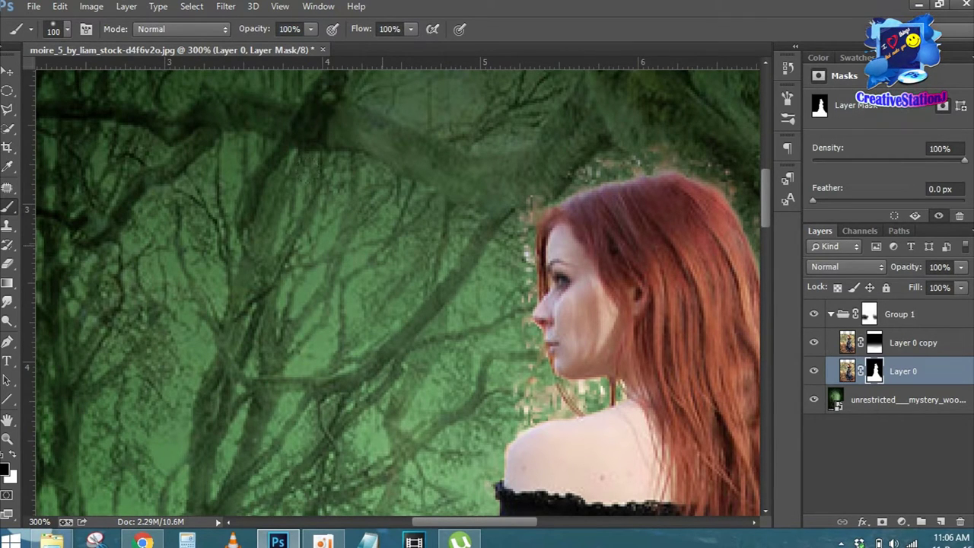
{"action": "mouse_move", "coordinate": [564, 186]}
{"action": "left_mouse_down"}
{"action": "mouse_move", "coordinate": [670, 156]}
{"action": "mouse_move", "coordinate": [605, 162]}
{"action": "mouse_move", "coordinate": [719, 164]}
{"action": "mouse_move", "coordinate": [746, 187]}
{"action": "mouse_move", "coordinate": [617, 163]}
{"action": "left_mouse_up"}
{"action": "left_click_drag", "start_coordinate": [535, 197], "coordinate": [526, 252]}
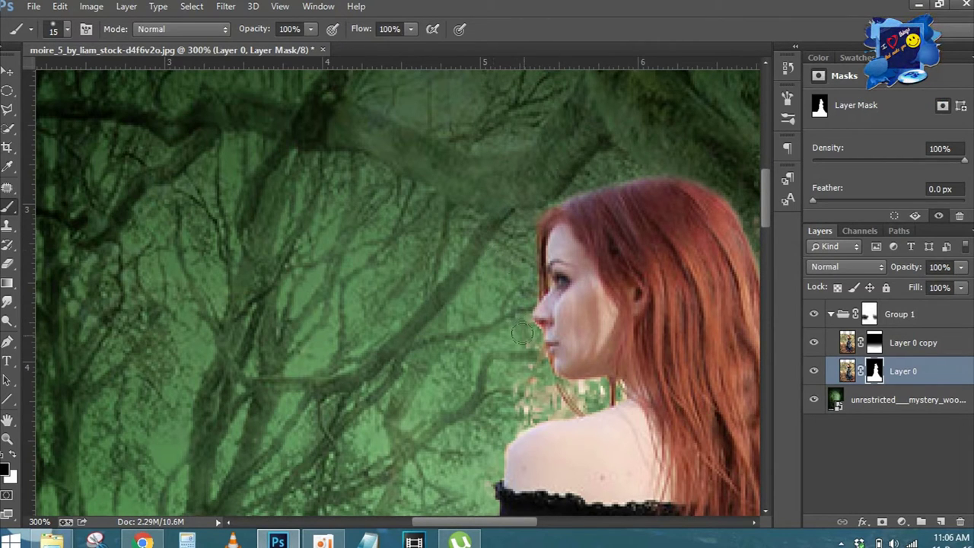
{"action": "mouse_move", "coordinate": [529, 347]}
{"action": "left_mouse_down"}
{"action": "mouse_move", "coordinate": [517, 411]}
{"action": "mouse_move", "coordinate": [556, 411]}
{"action": "mouse_move", "coordinate": [542, 393]}
{"action": "left_mouse_up"}
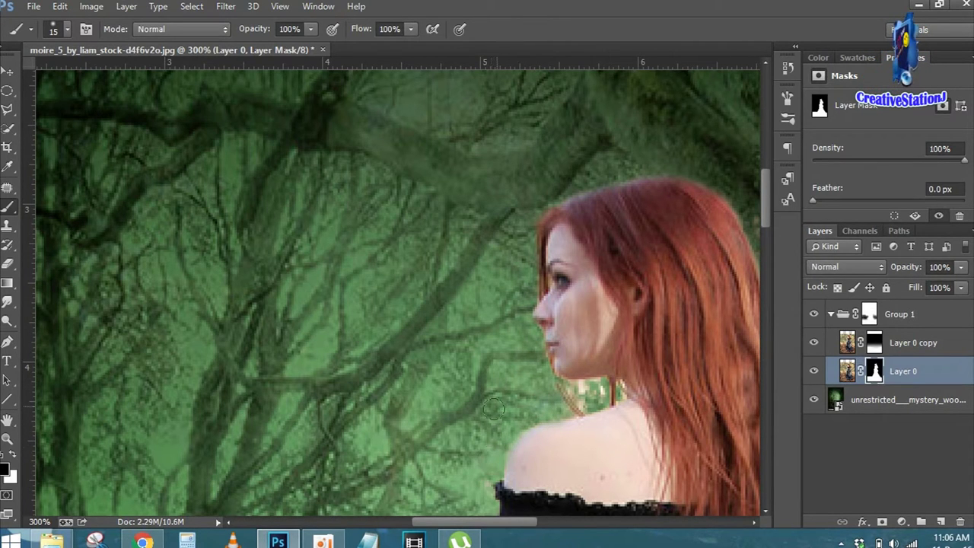
With a smaller brush, paint out orange fringe between neck and shoulder and behind the hair.
{"action": "scroll", "coordinate": [491, 395], "scroll_direction": "up", "scroll_amount": 1}
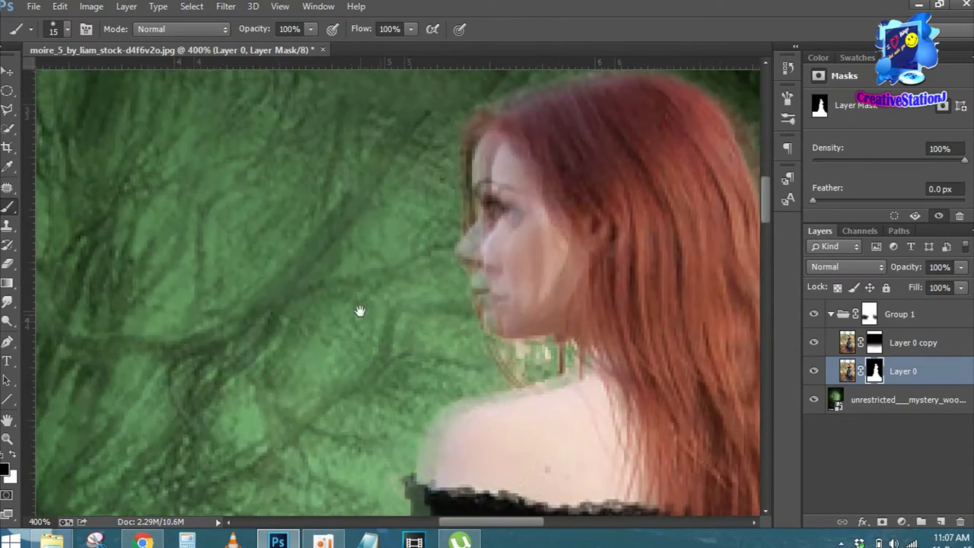
{"action": "key", "text": "bracketleft"}
{"action": "key", "text": "bracketleft"}
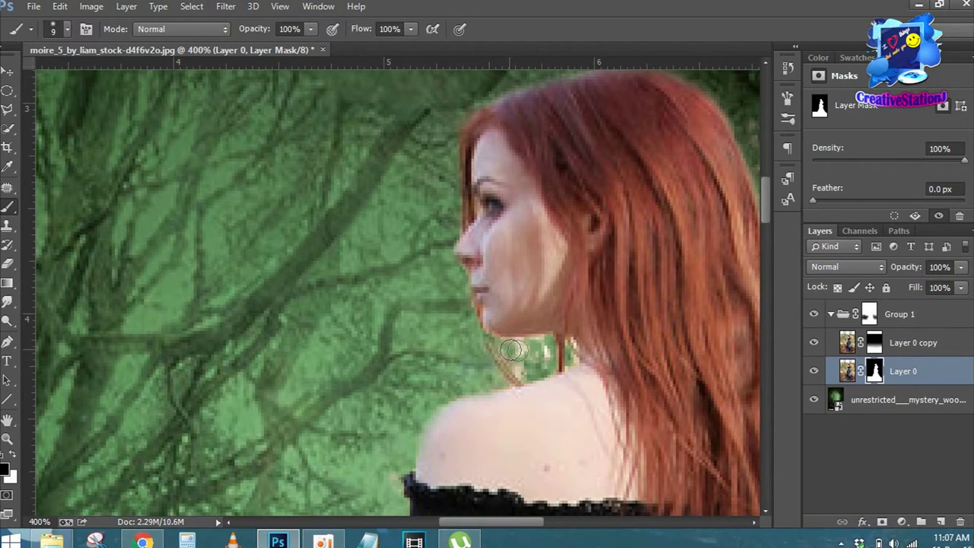
{"action": "key", "text": "bracketleft"}
{"action": "key", "text": "bracketleft"}
{"action": "key", "text": "bracketleft"}
{"action": "mouse_move", "coordinate": [478, 352]}
{"action": "left_mouse_down"}
{"action": "mouse_move", "coordinate": [494, 385]}
{"action": "mouse_move", "coordinate": [551, 352]}
{"action": "left_mouse_up"}
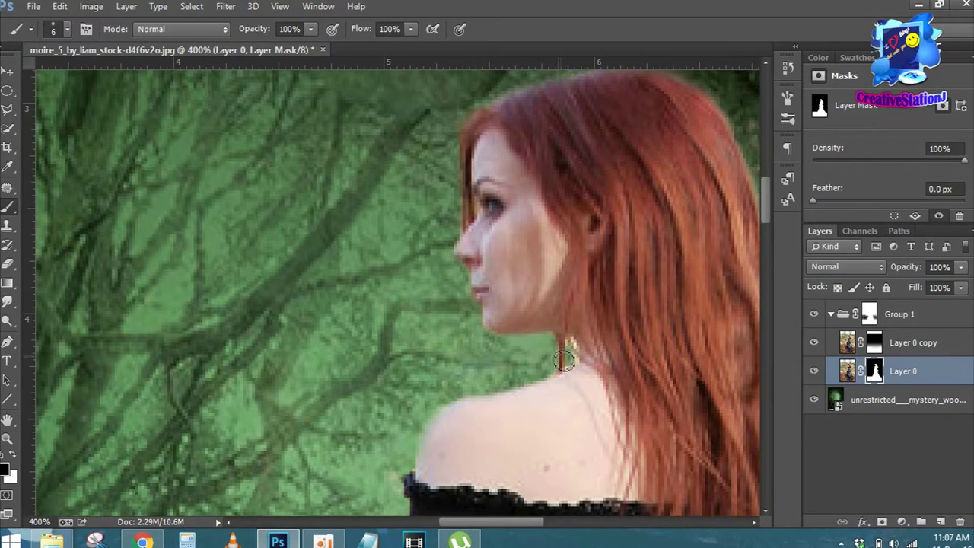
{"action": "key", "text": "bracketleft"}
{"action": "key", "text": "bracketleft"}
{"action": "key", "text": "bracketleft"}
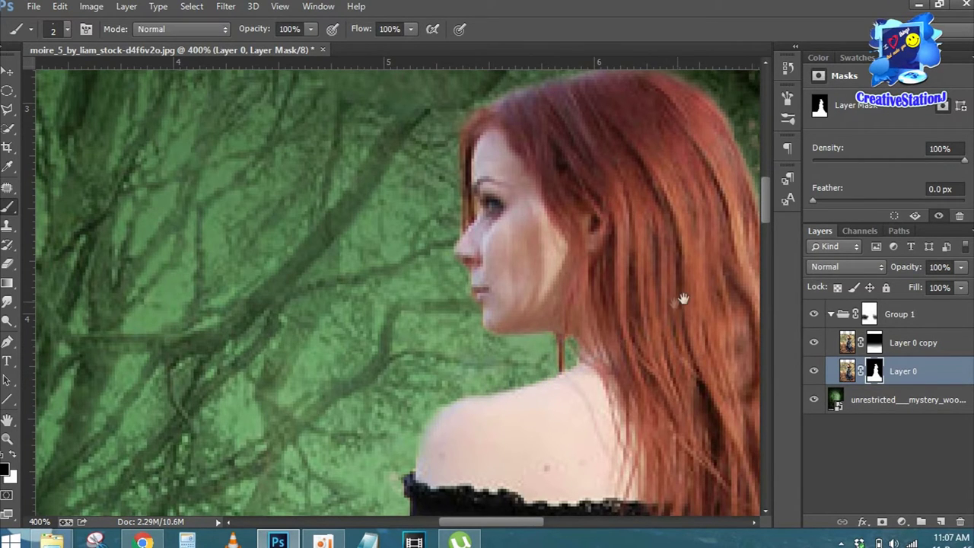
{"action": "left_click_drag", "start_coordinate": [678, 298], "coordinate": [446, 398]}
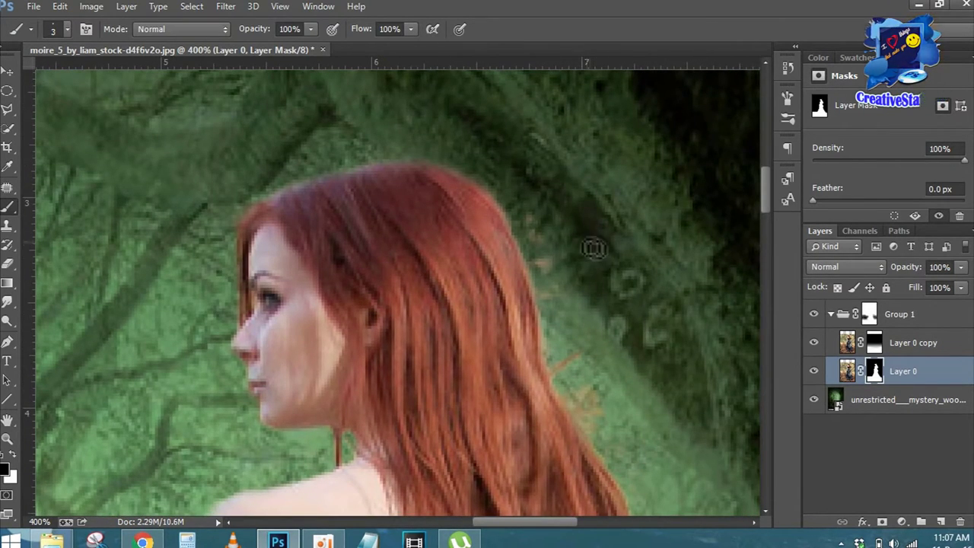
{"action": "key", "text": "bracketright"}
{"action": "key", "text": "bracketright"}
{"action": "key", "text": "bracketright"}
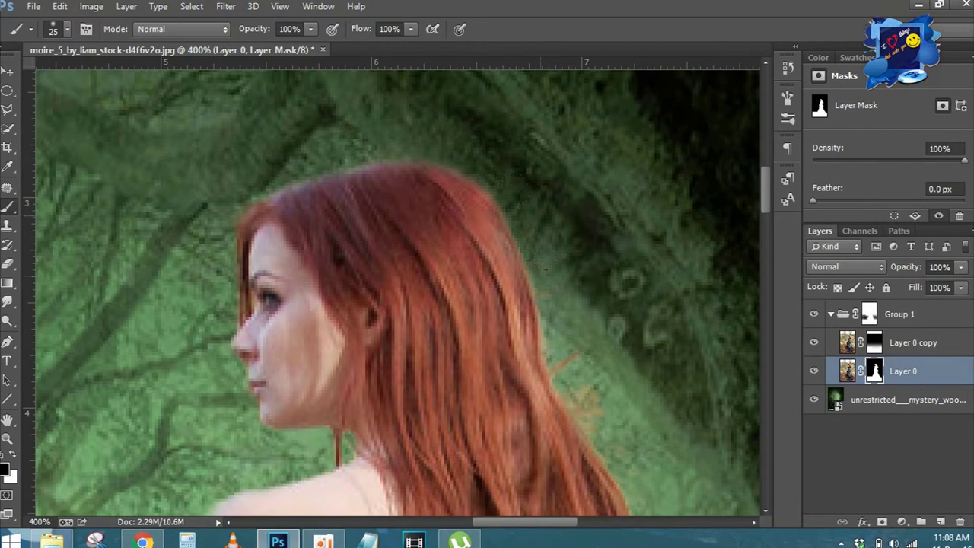
{"action": "left_click_drag", "start_coordinate": [580, 379], "coordinate": [569, 365]}
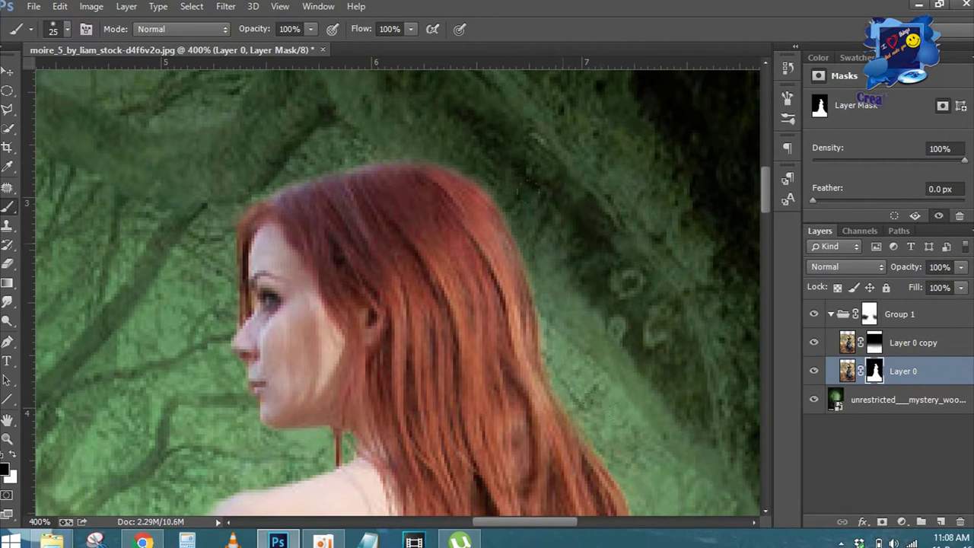
{"action": "left_click_drag", "start_coordinate": [631, 322], "coordinate": [555, 180]}
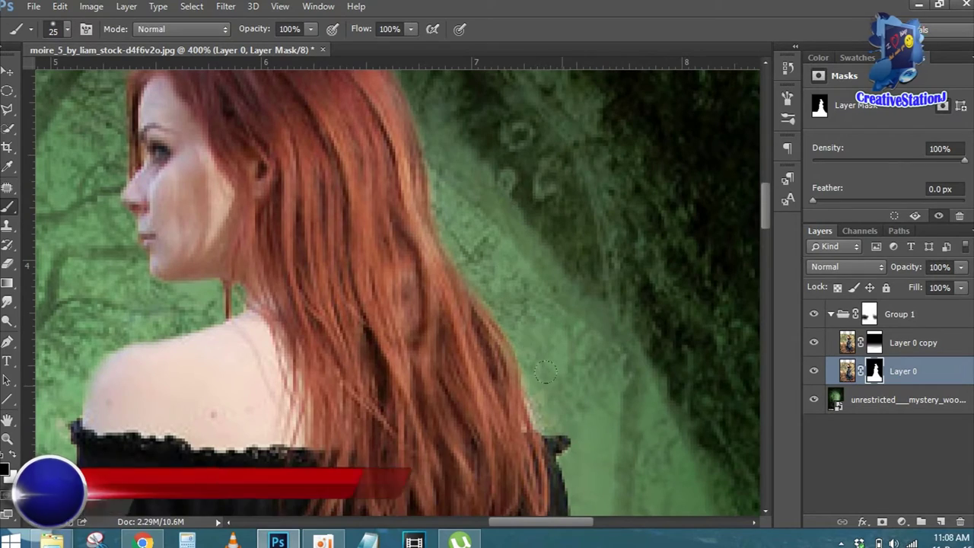
Clean Layer 0's mask along the waist-skirt edge and inner arm, swapping between white and black.
{"action": "mouse_move", "coordinate": [680, 423]}
{"action": "left_mouse_down"}
{"action": "mouse_move", "coordinate": [607, 219]}
{"action": "mouse_move", "coordinate": [669, 13]}
{"action": "left_mouse_up"}
{"action": "key", "text": "bracketleft"}
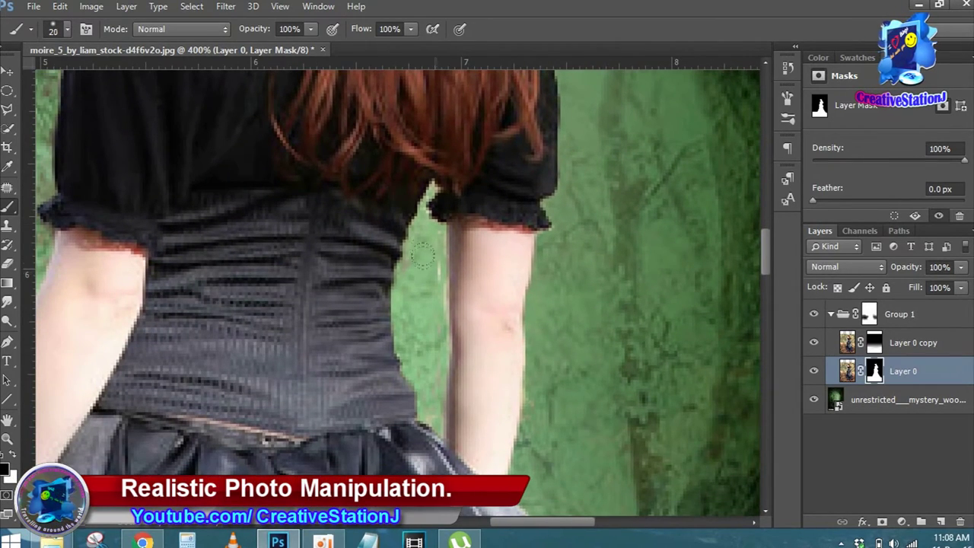
{"action": "key", "text": "bracketleft"}
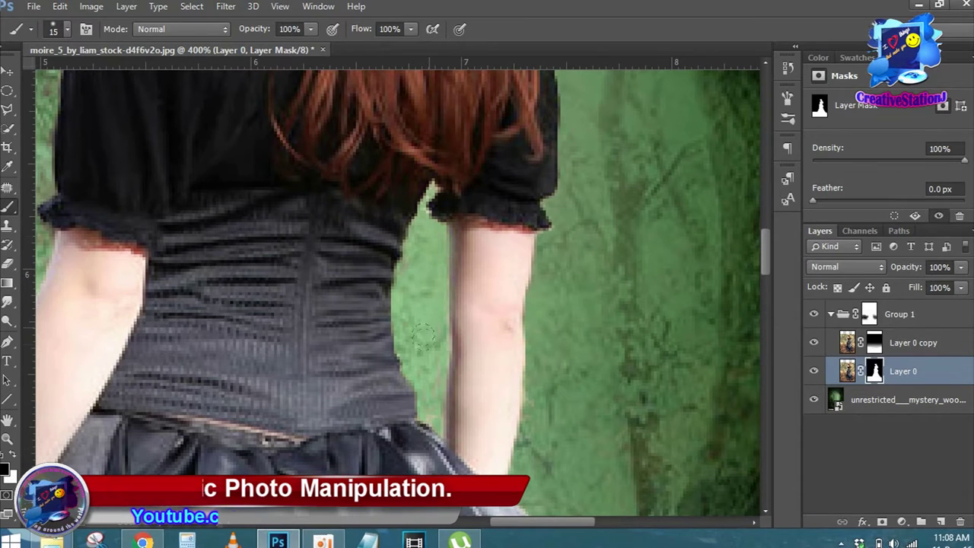
{"action": "key", "text": "bracketleft"}
{"action": "key", "text": "bracketleft"}
{"action": "key", "text": "bracketleft"}
{"action": "key", "text": "bracketleft"}
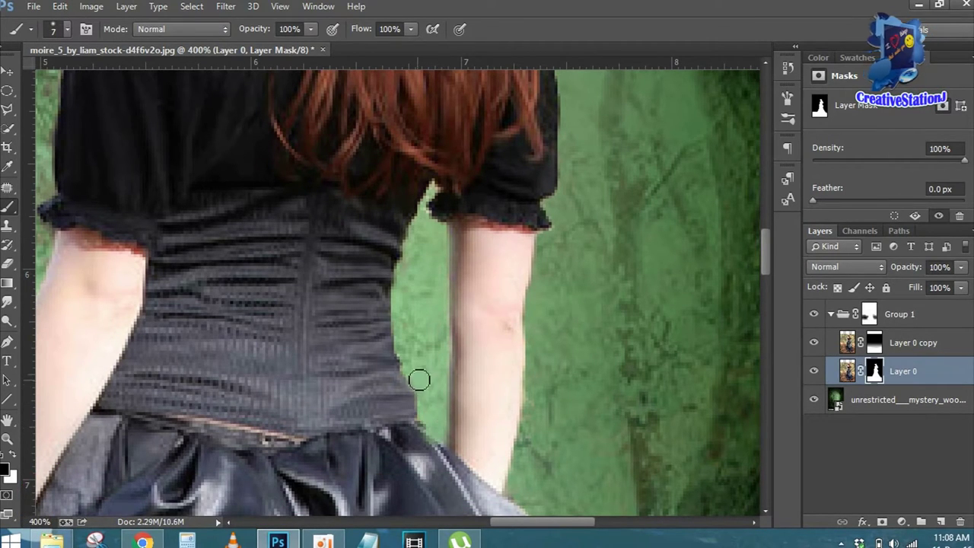
{"action": "key", "text": "bracketleft"}
{"action": "key", "text": "bracketleft"}
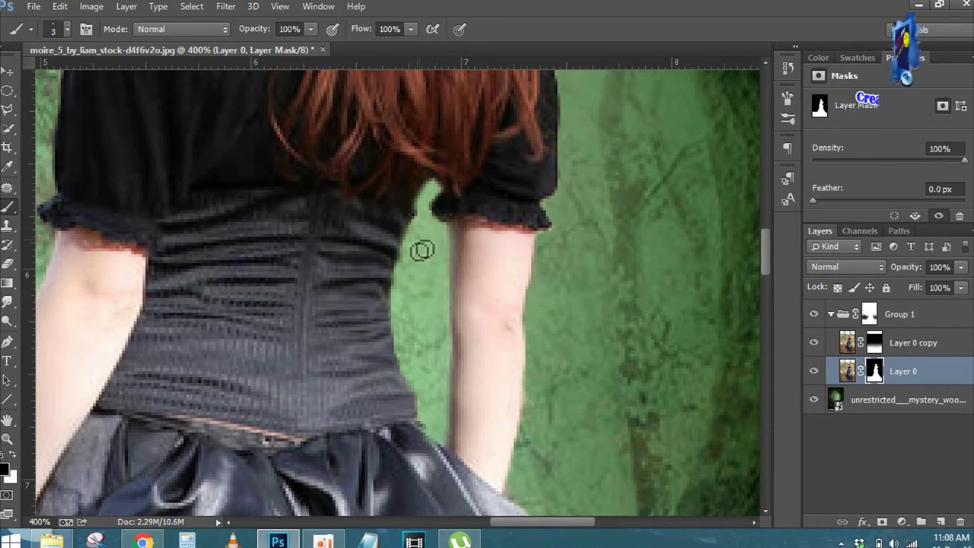
{"action": "left_click", "coordinate": [12, 455]}
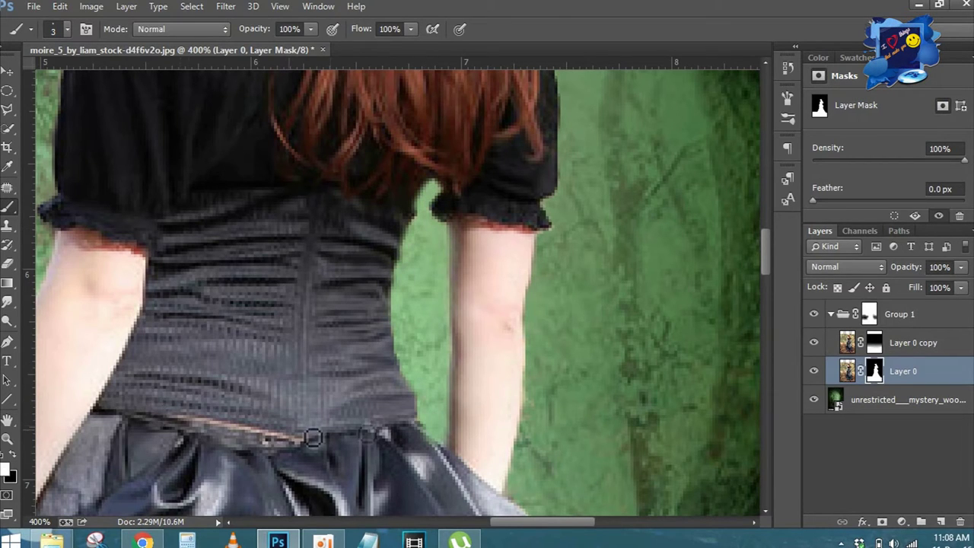
{"action": "mouse_move", "coordinate": [417, 415]}
{"action": "left_mouse_down"}
{"action": "mouse_move", "coordinate": [446, 452]}
{"action": "mouse_move", "coordinate": [429, 444]}
{"action": "mouse_move", "coordinate": [450, 454]}
{"action": "mouse_move", "coordinate": [424, 437]}
{"action": "left_mouse_up"}
{"action": "left_click", "coordinate": [529, 397]}
{"action": "key", "text": "x"}
{"action": "left_click", "coordinate": [529, 401]}
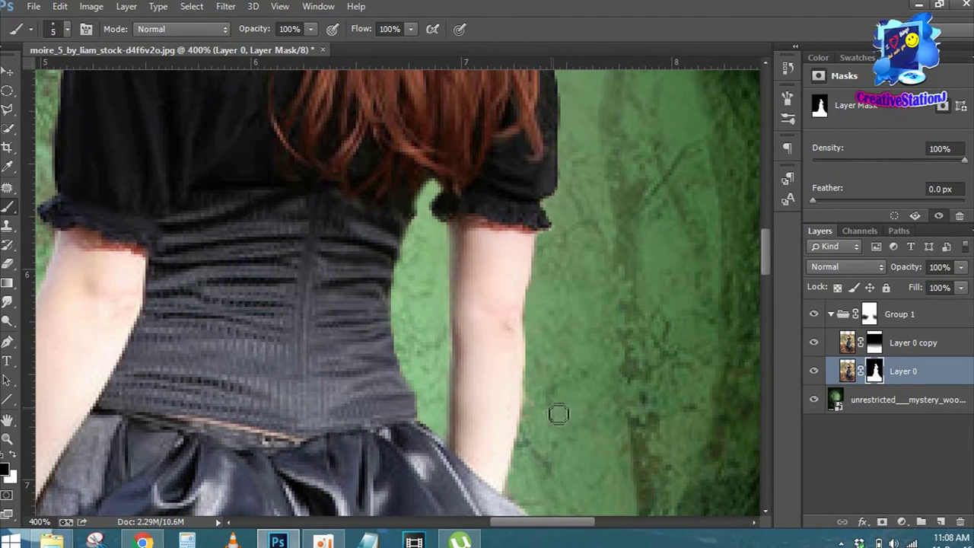
{"action": "key", "text": "bracketright"}
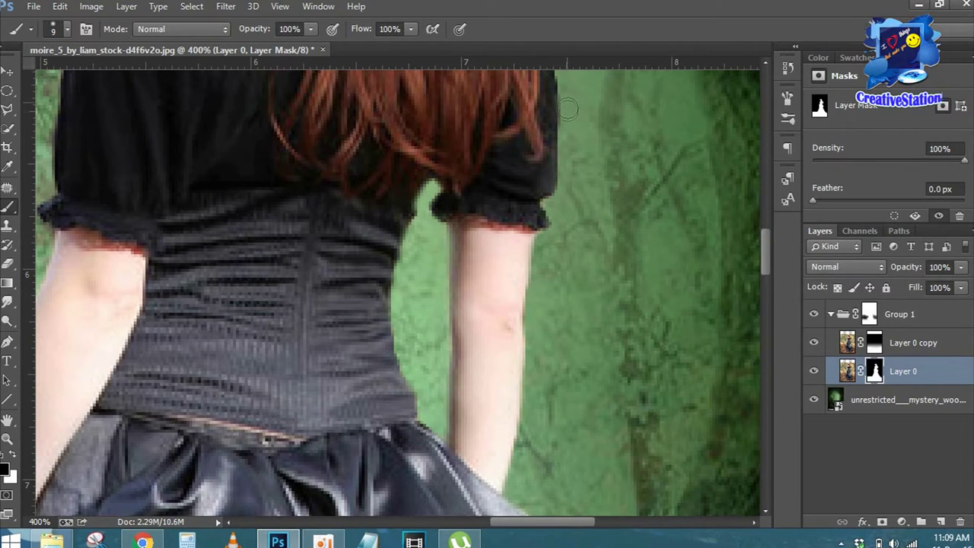
{"action": "scroll", "coordinate": [617, 264], "scroll_direction": "down", "scroll_amount": 5}
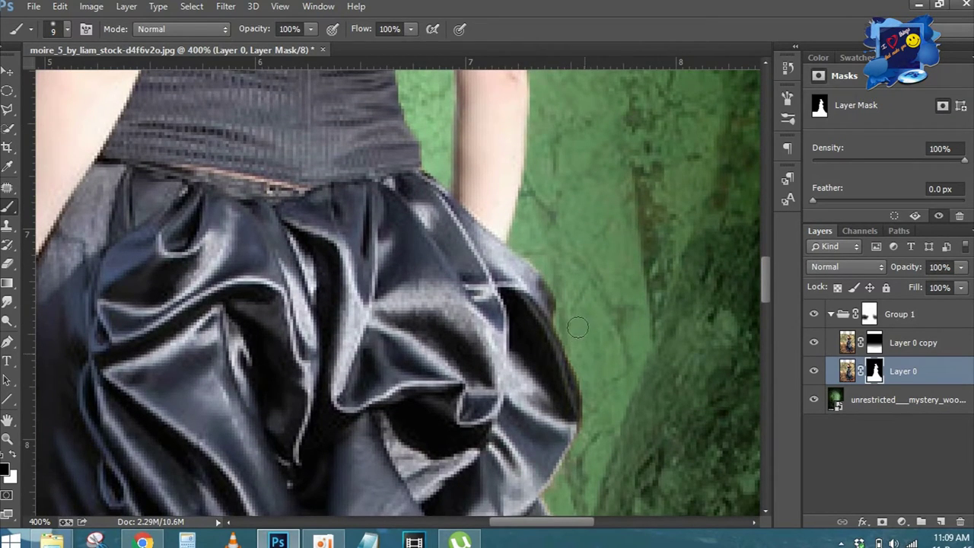
Mask away the leftover fringe along the satin skirt edge.
{"action": "scroll", "coordinate": [577, 327], "scroll_direction": "down", "scroll_amount": 3}
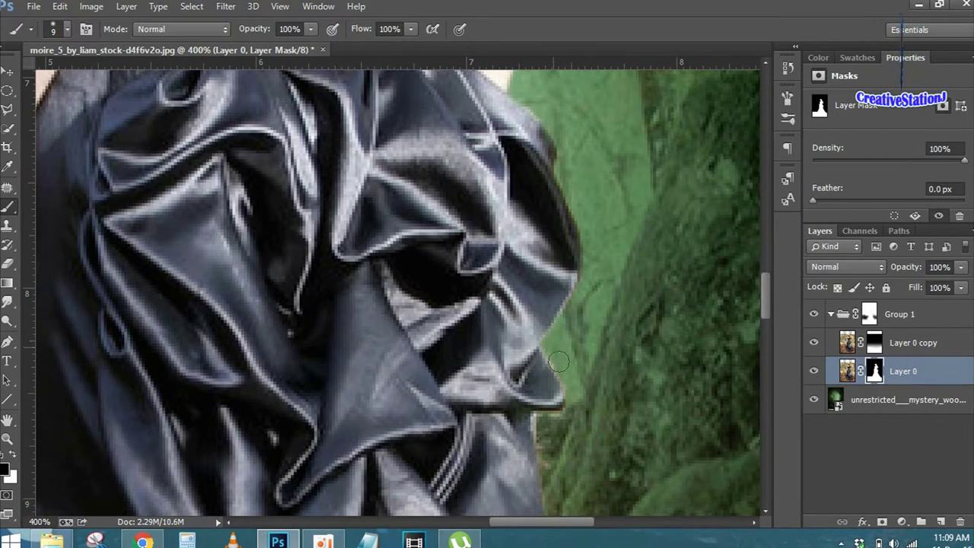
{"action": "scroll", "coordinate": [574, 420], "scroll_direction": "down", "scroll_amount": 3}
{"action": "scroll", "coordinate": [558, 197], "scroll_direction": "down", "scroll_amount": 2}
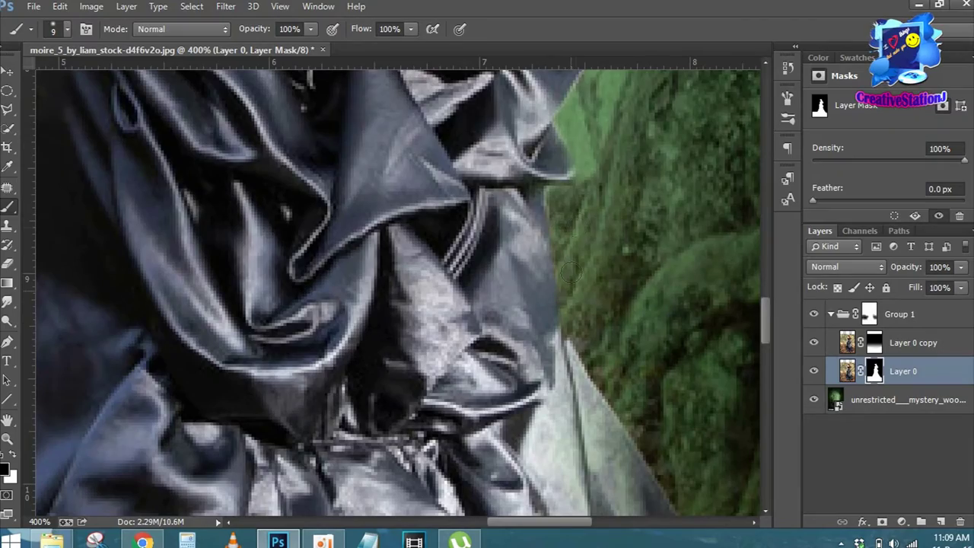
{"action": "scroll", "coordinate": [587, 131], "scroll_direction": "down", "scroll_amount": 2}
{"action": "scroll", "coordinate": [578, 206], "scroll_direction": "down", "scroll_amount": 2}
{"action": "scroll", "coordinate": [507, 157], "scroll_direction": "down", "scroll_amount": 2}
{"action": "scroll", "coordinate": [536, 223], "scroll_direction": "up", "scroll_amount": 3}
{"action": "scroll", "coordinate": [487, 221], "scroll_direction": "left", "scroll_amount": 3}
{"action": "left_click_drag", "start_coordinate": [344, 261], "coordinate": [333, 316]}
{"action": "left_click_drag", "start_coordinate": [337, 217], "coordinate": [309, 194]}
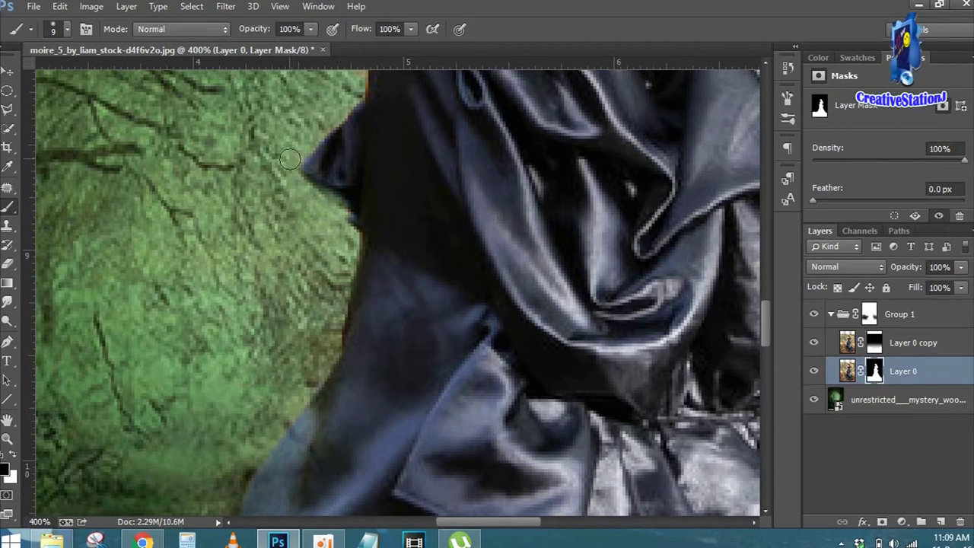
Refine the mask along her upper arm, puffed sleeve and shoulder, then fit the image on screen.
{"action": "scroll", "coordinate": [335, 258], "scroll_direction": "up", "scroll_amount": 3}
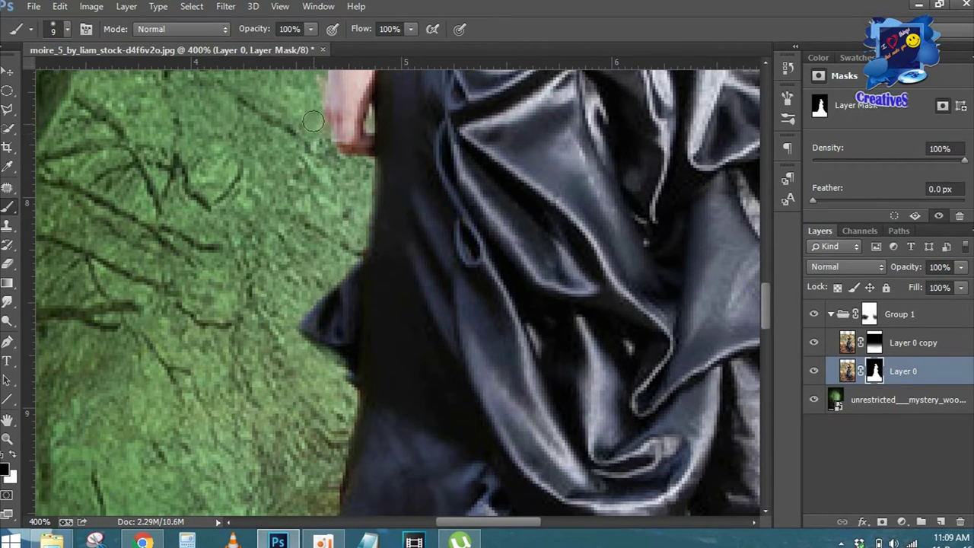
{"action": "mouse_move", "coordinate": [314, 144]}
{"action": "left_mouse_down"}
{"action": "mouse_move", "coordinate": [320, 289]}
{"action": "mouse_move", "coordinate": [331, 264]}
{"action": "left_mouse_up"}
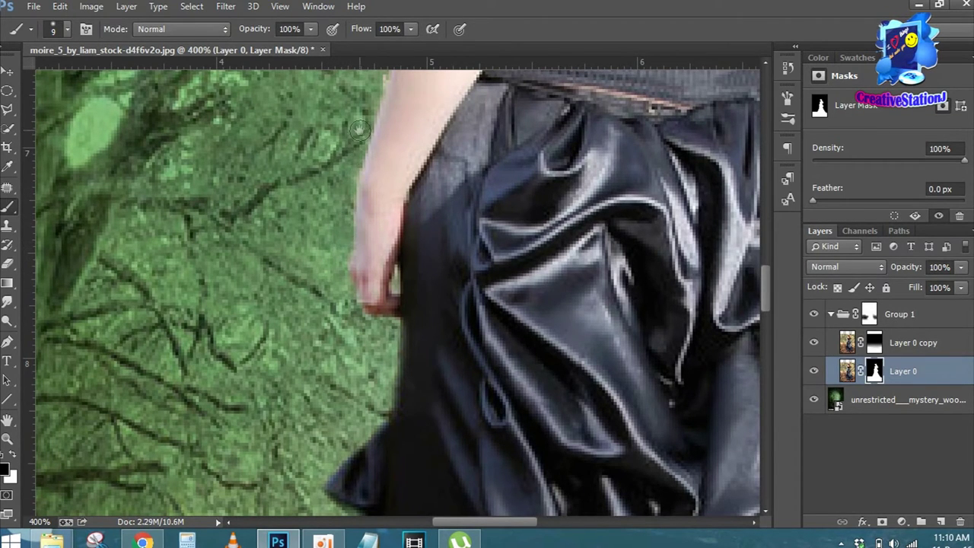
{"action": "left_click_drag", "start_coordinate": [335, 190], "coordinate": [346, 338]}
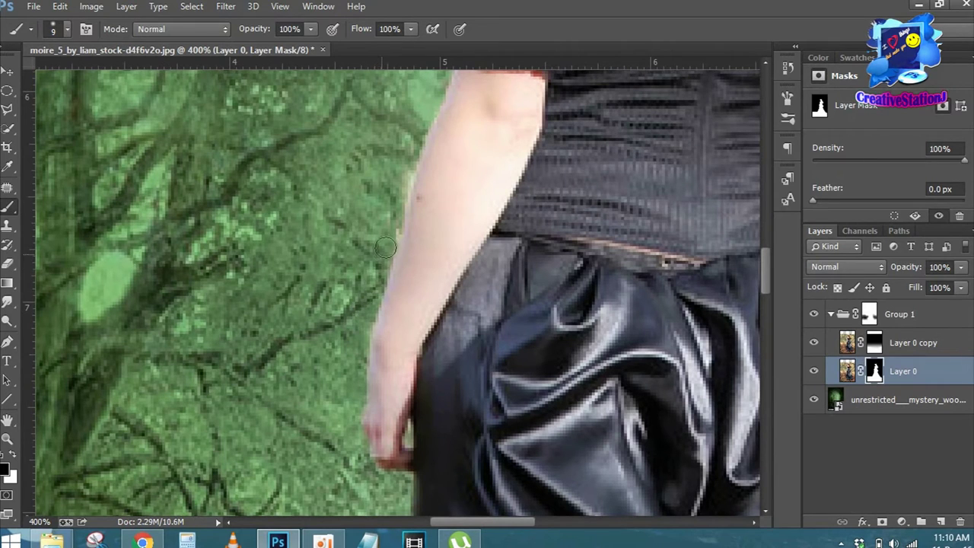
{"action": "left_click_drag", "start_coordinate": [415, 137], "coordinate": [387, 346]}
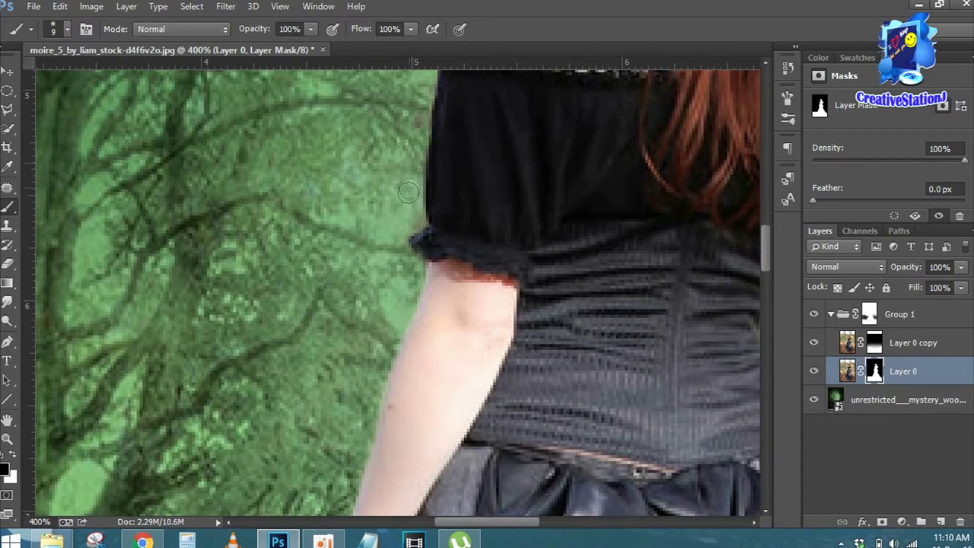
{"action": "left_click_drag", "start_coordinate": [386, 235], "coordinate": [414, 355]}
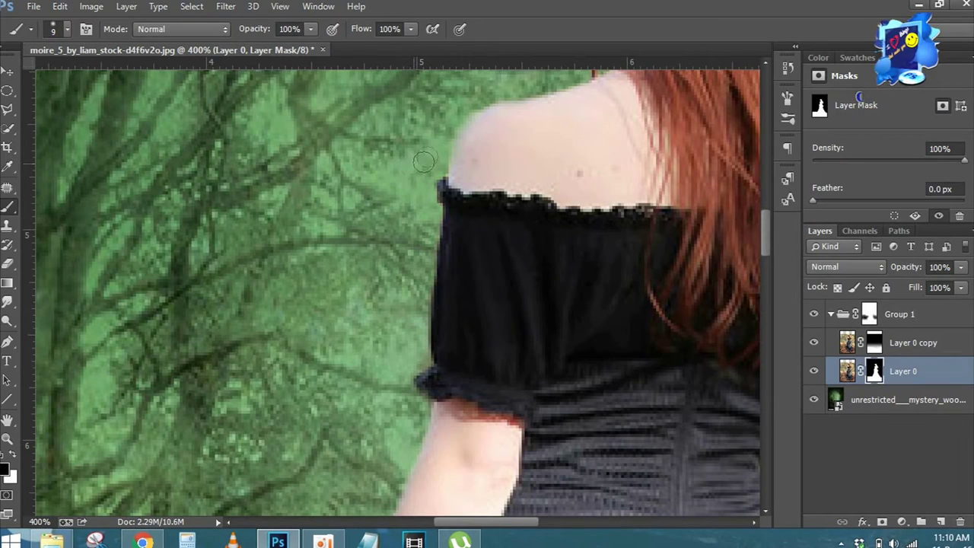
{"action": "key", "text": "ctrl+0"}
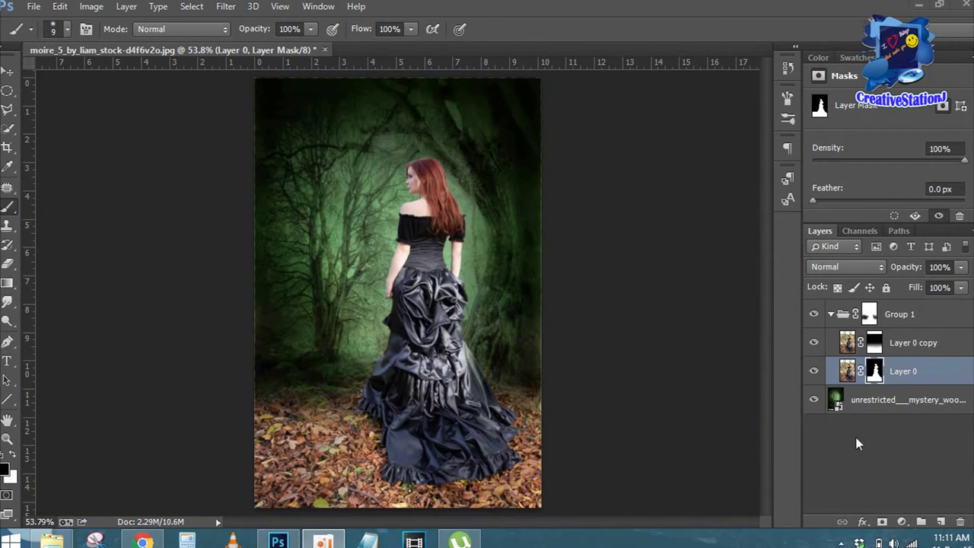
Collapse Group 1 and give the mystery woods background a Gaussian Blur of about 2.0 px.
{"action": "left_click", "coordinate": [831, 316]}
{"action": "left_click", "coordinate": [901, 344]}
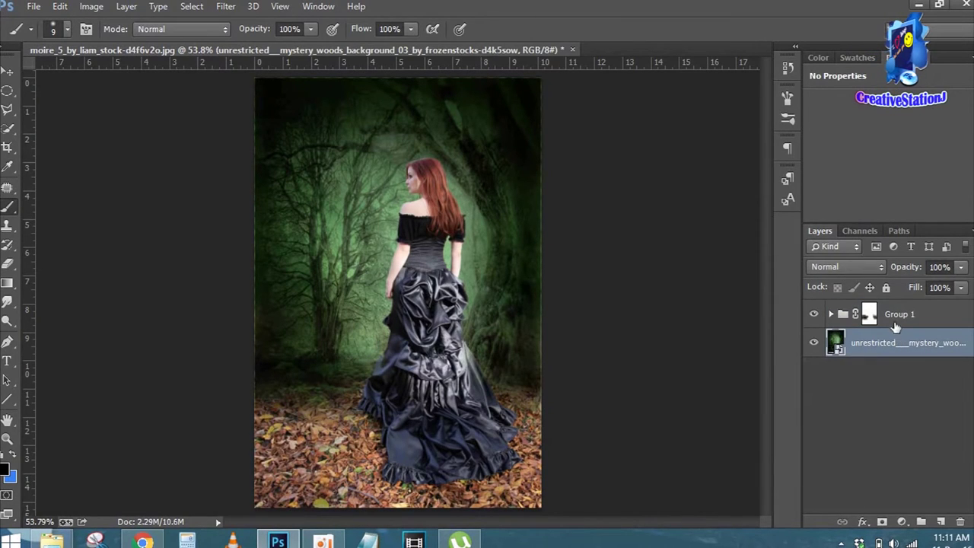
{"action": "left_click", "coordinate": [900, 315]}
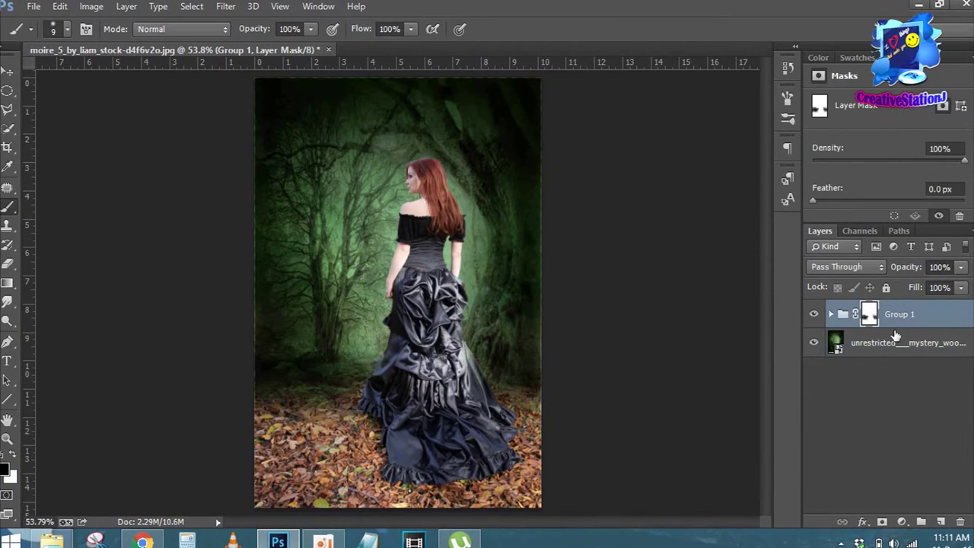
{"action": "left_click", "coordinate": [895, 343]}
{"action": "left_click", "coordinate": [225, 7]}
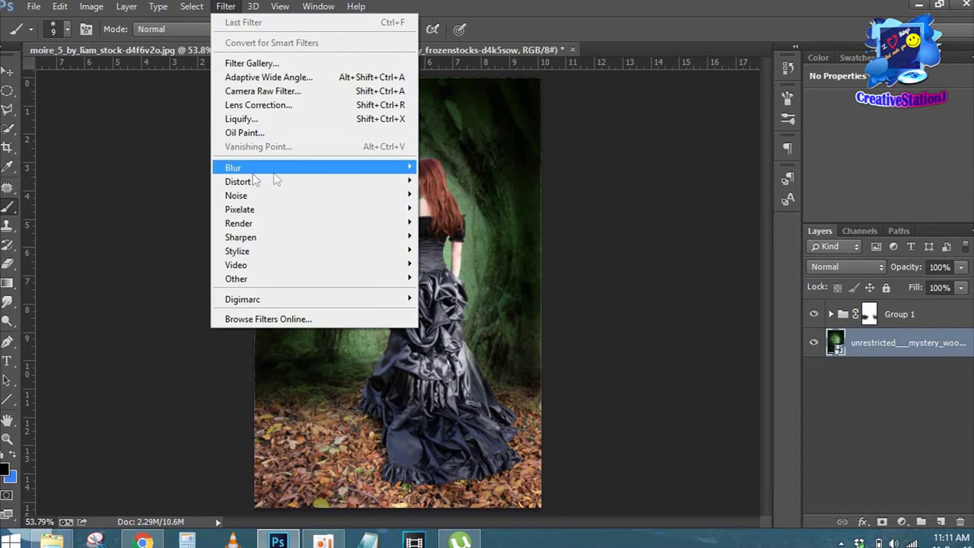
{"action": "mouse_move", "coordinate": [233, 167]}
{"action": "left_click", "coordinate": [484, 273]}
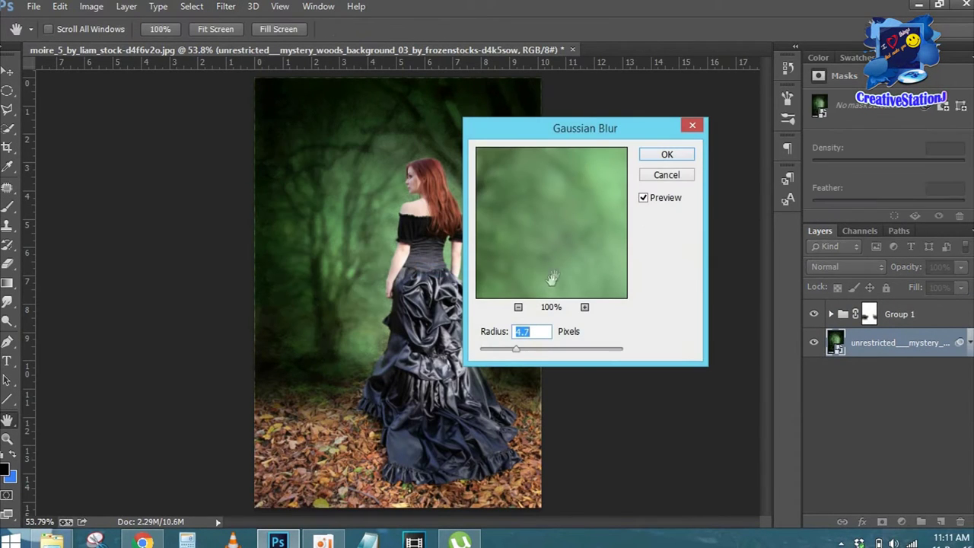
{"action": "left_click_drag", "start_coordinate": [500, 349], "coordinate": [489, 349]}
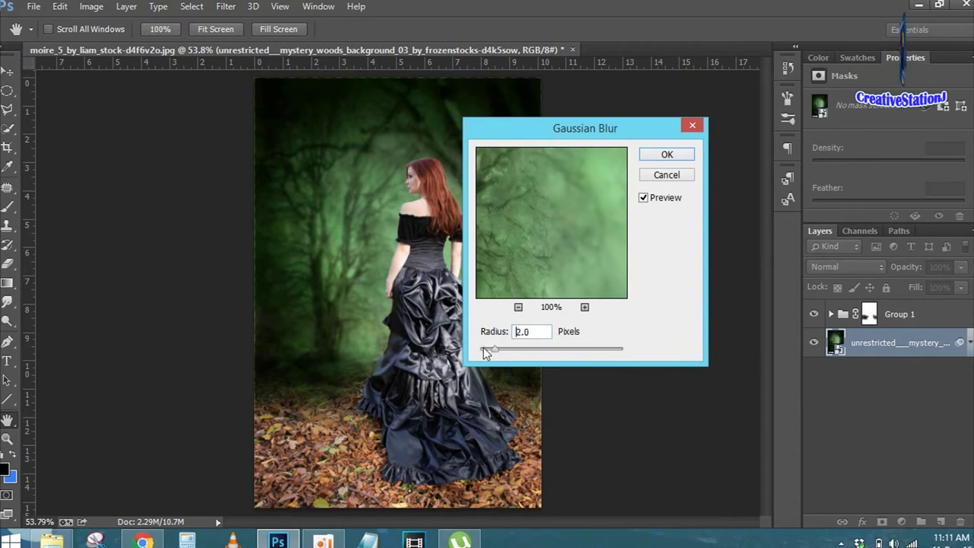
{"action": "left_click", "coordinate": [666, 156]}
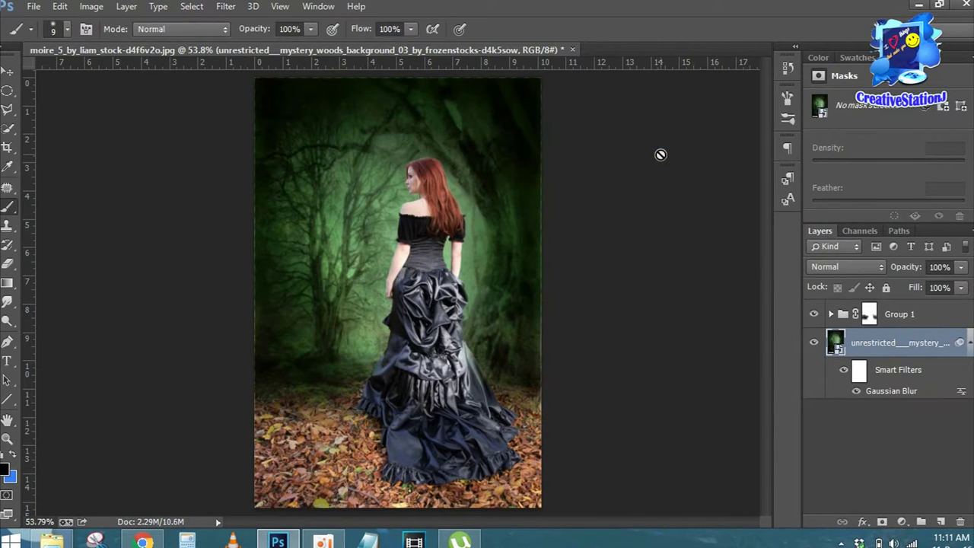
Add a new layer clipped above Group 1, then delete it again.
{"action": "left_click", "coordinate": [907, 318]}
{"action": "left_click", "coordinate": [941, 521]}
{"action": "right_click", "coordinate": [898, 314]}
{"action": "left_click", "coordinate": [642, 255]}
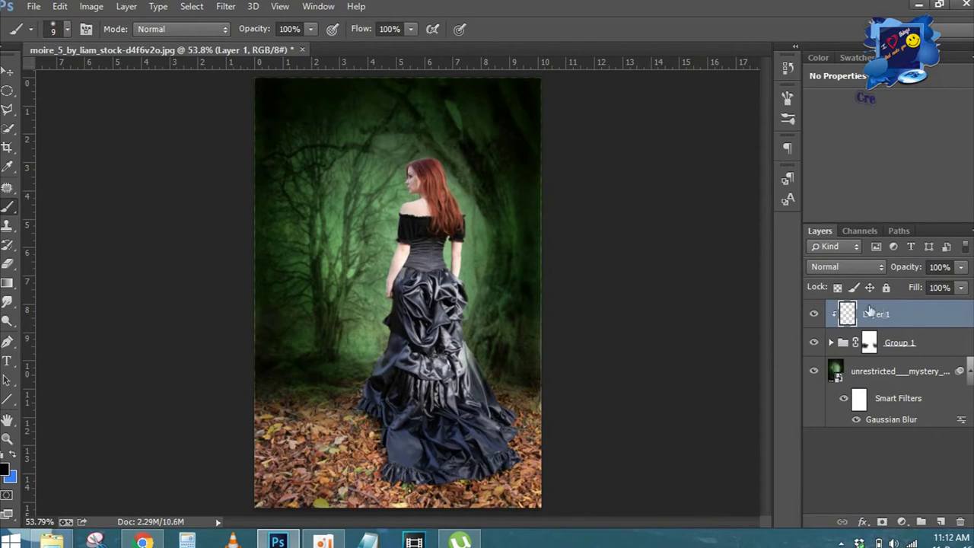
{"action": "right_click", "coordinate": [889, 314]}
{"action": "left_click", "coordinate": [592, 143]}
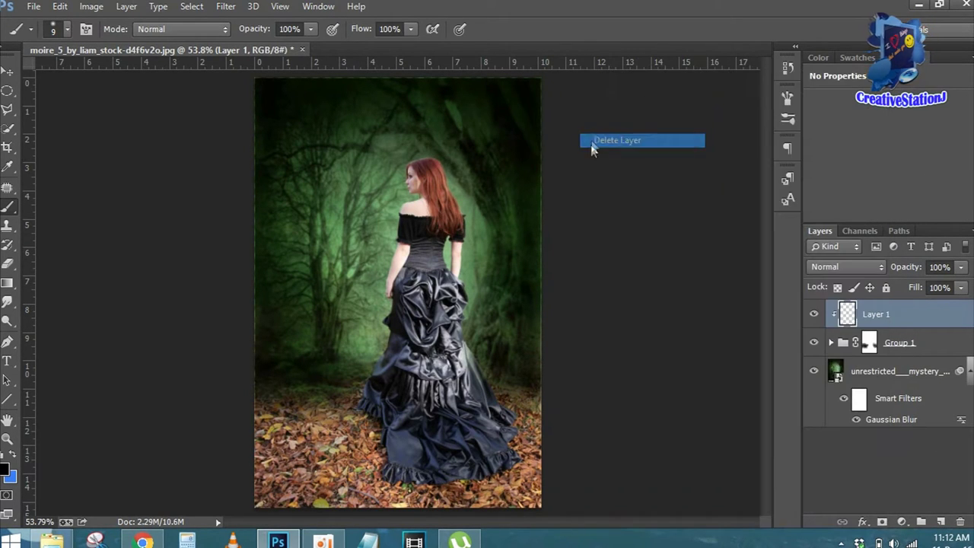
{"action": "left_click", "coordinate": [474, 204]}
Add a Solid Color fill layer and clip it to Group 1.
{"action": "left_click", "coordinate": [901, 522]}
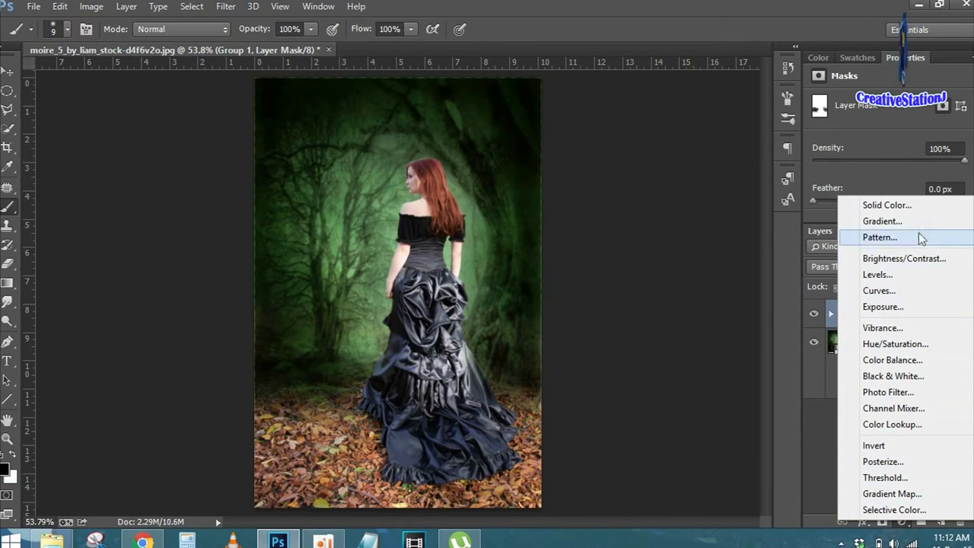
{"action": "left_click", "coordinate": [923, 204]}
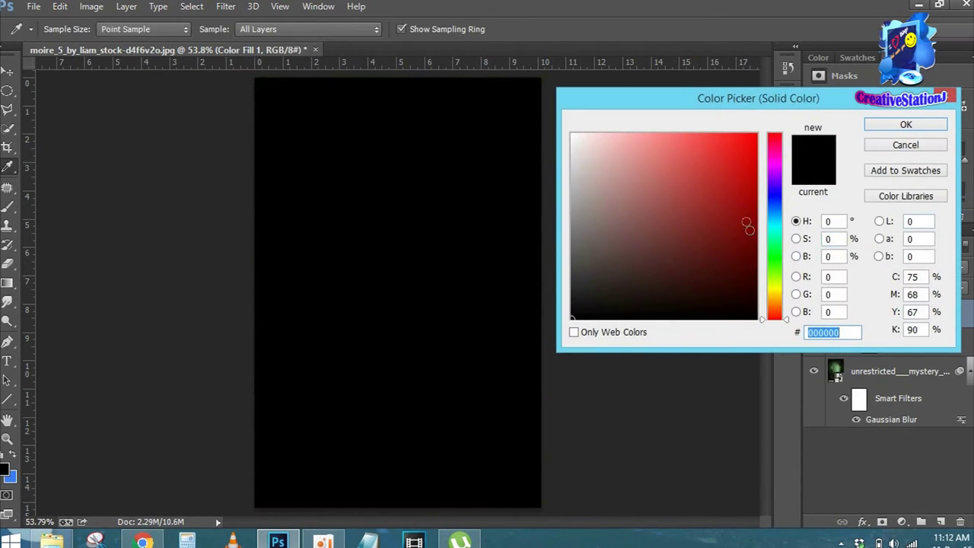
{"action": "left_click", "coordinate": [774, 246]}
{"action": "left_click", "coordinate": [906, 124]}
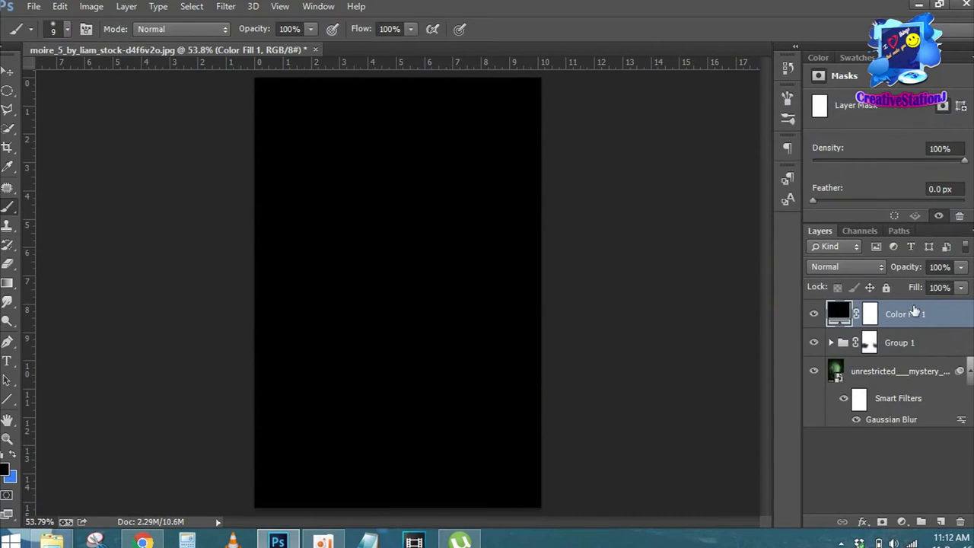
{"action": "right_click", "coordinate": [914, 315]}
{"action": "left_click", "coordinate": [665, 251]}
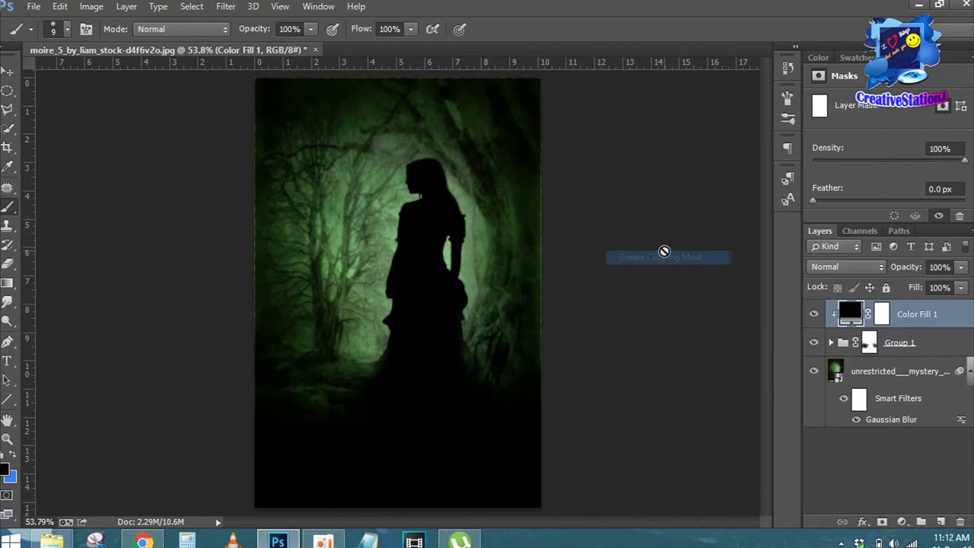
Change the fill to dark green #4e6e46 sampled from the forest, in Soft Light mode.
{"action": "double_click", "coordinate": [850, 312]}
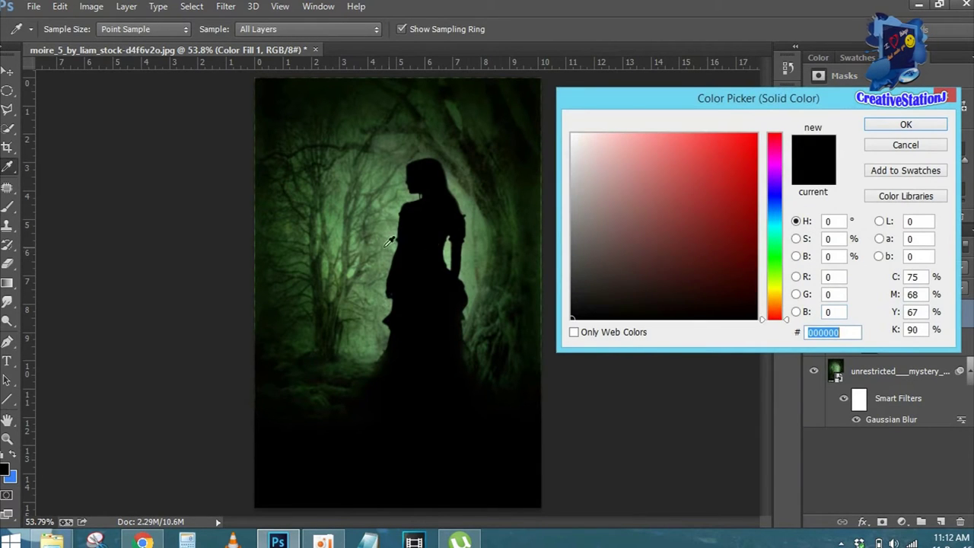
{"action": "left_click", "coordinate": [373, 240]}
{"action": "left_click", "coordinate": [906, 124]}
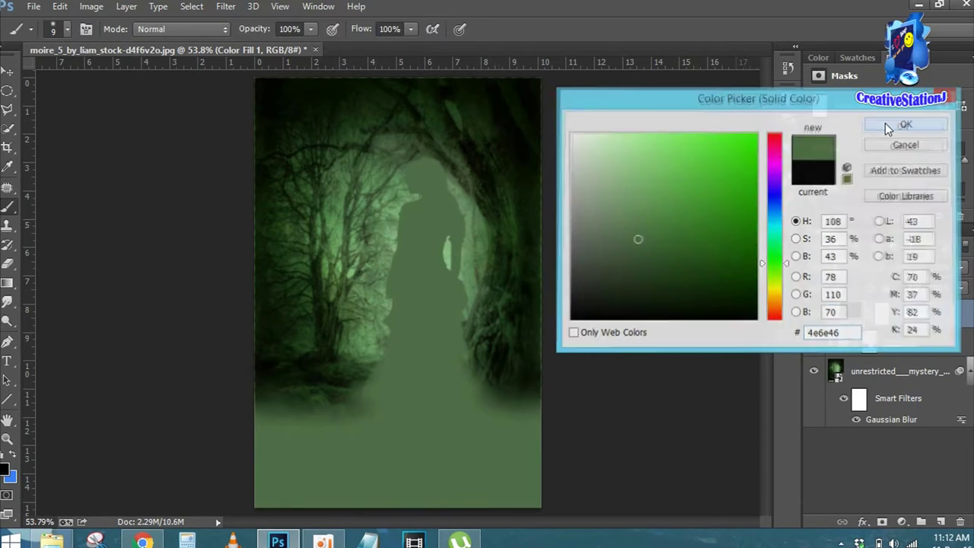
{"action": "left_click", "coordinate": [847, 267]}
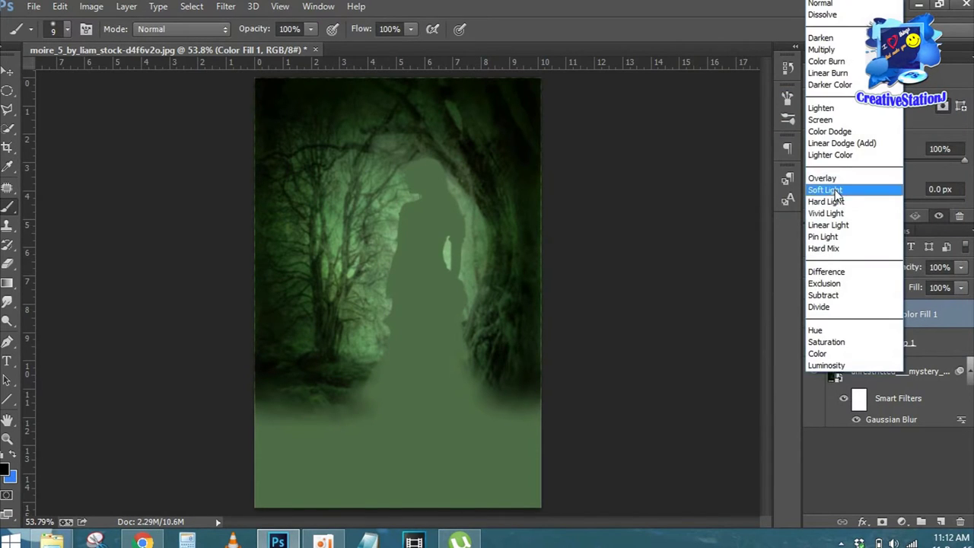
{"action": "left_click", "coordinate": [835, 191]}
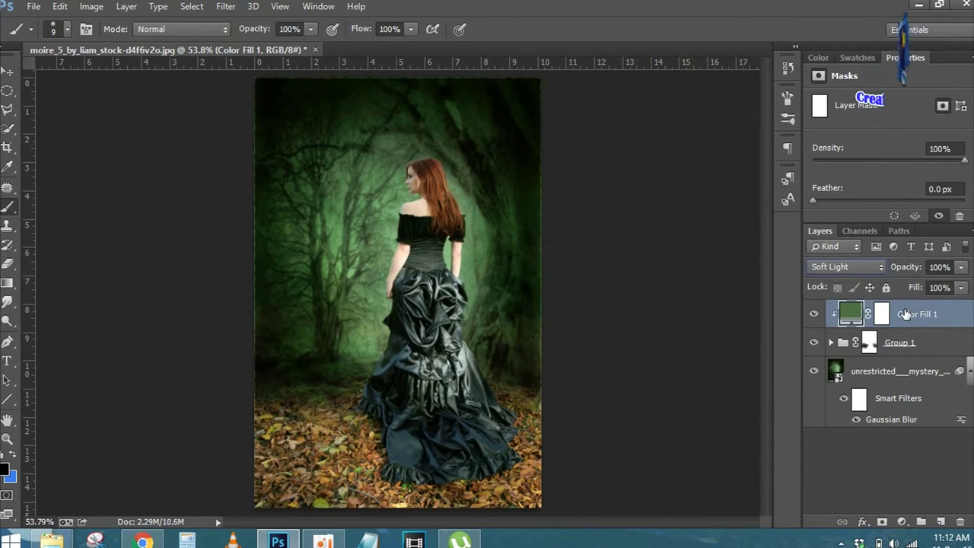
{"action": "left_click", "coordinate": [901, 521]}
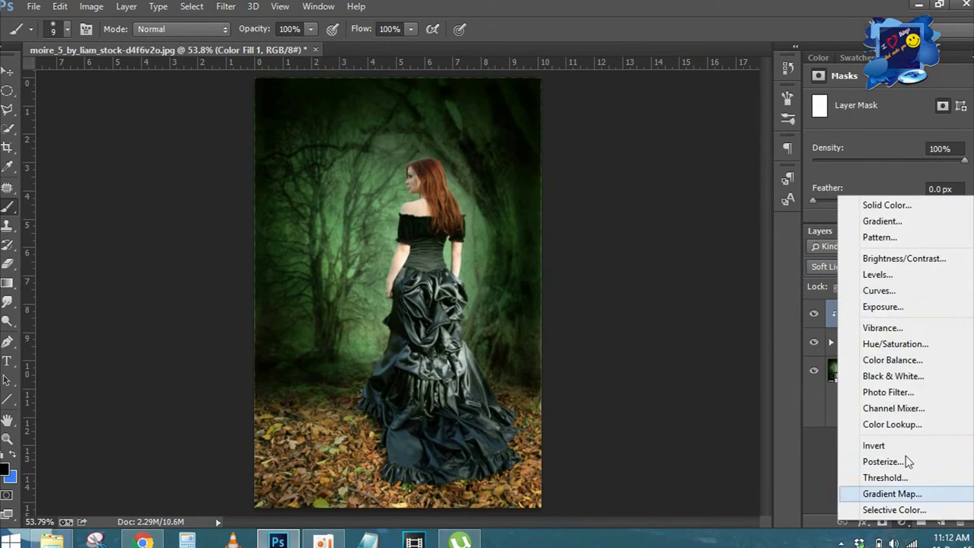
Add a Curves 1 layer clipped to Color Fill 1, with its curve pulled slightly down.
{"action": "left_click", "coordinate": [902, 287]}
{"action": "left_click", "coordinate": [873, 217]}
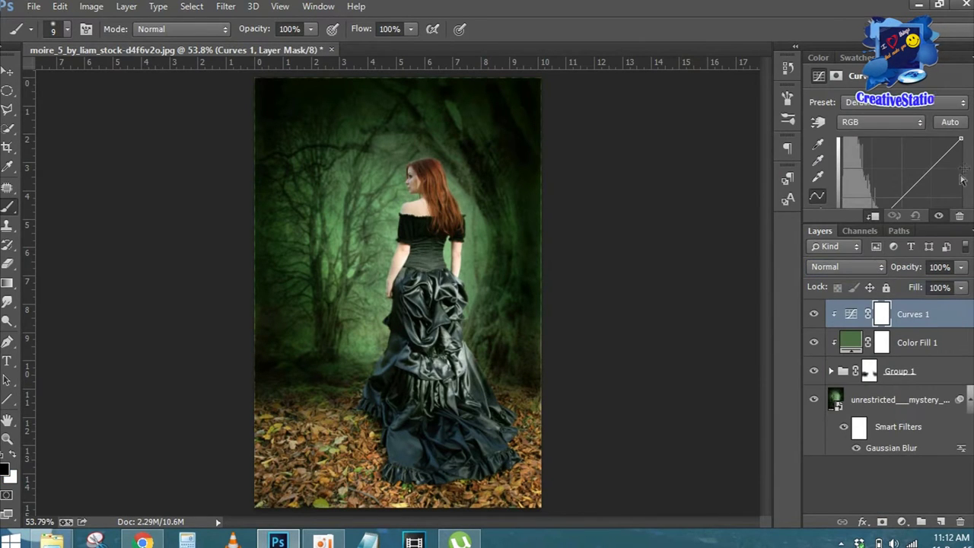
{"action": "scroll", "coordinate": [902, 152], "scroll_direction": "down", "scroll_amount": 2}
{"action": "left_click_drag", "start_coordinate": [903, 145], "coordinate": [907, 148]}
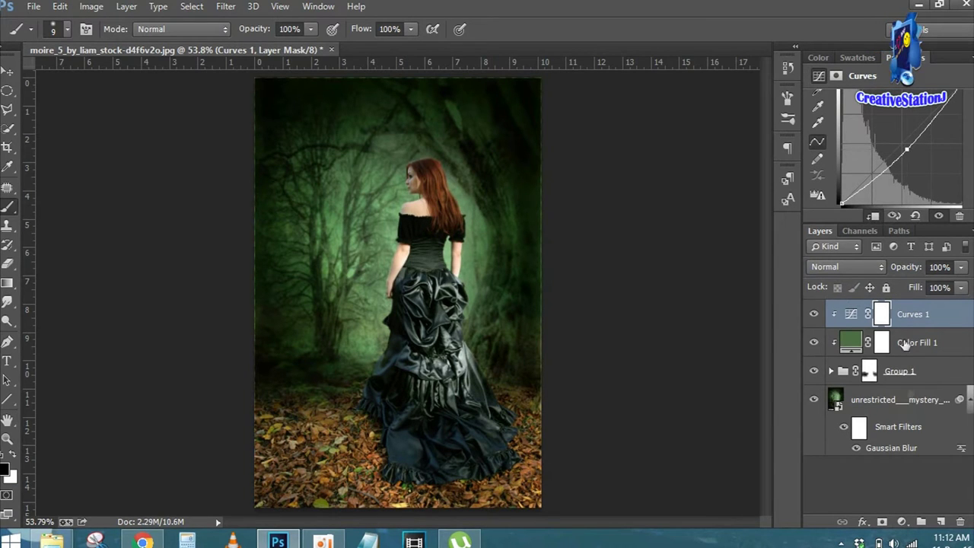
{"action": "left_click", "coordinate": [902, 521]}
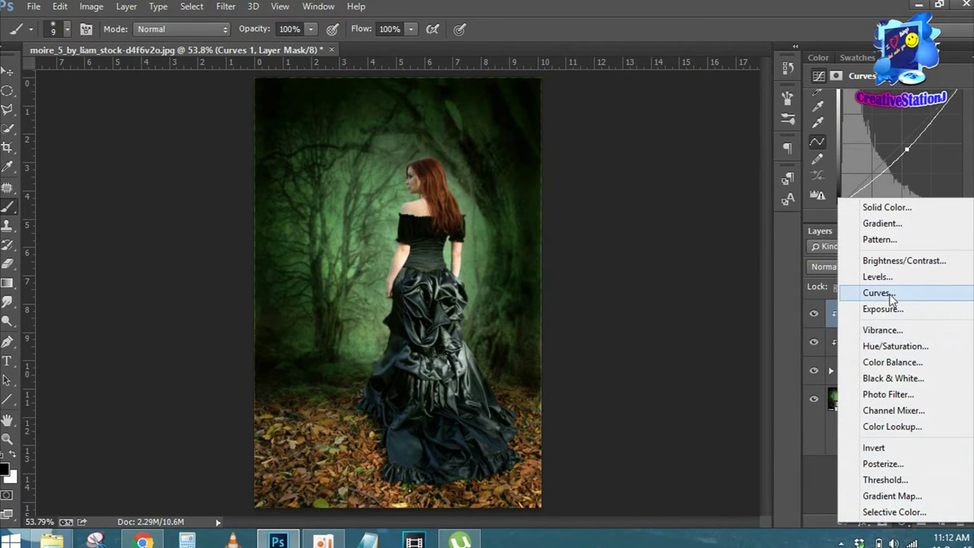
Add a strongly darkening Curves 2 layer with an inverted mask, and use a large brush at about 56% flow.
{"action": "left_click", "coordinate": [879, 293]}
{"action": "left_click_drag", "start_coordinate": [911, 138], "coordinate": [917, 164]}
{"action": "left_click", "coordinate": [883, 315]}
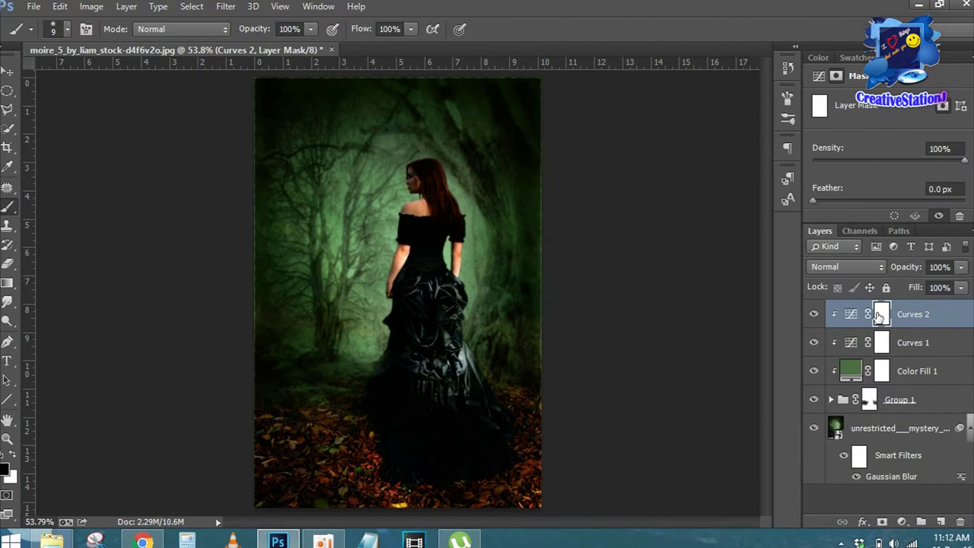
{"action": "key", "text": "ctrl+i"}
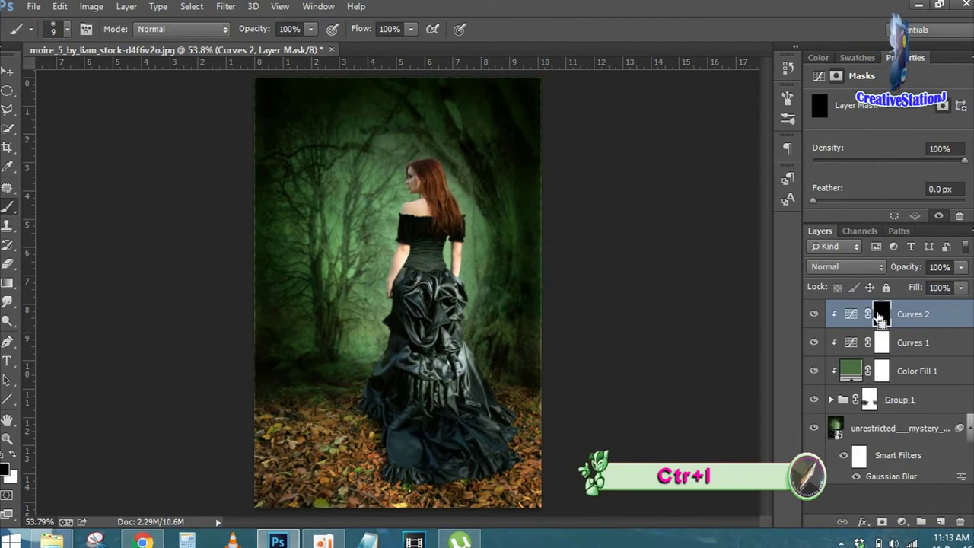
{"action": "key", "text": "ctrl+plus"}
{"action": "key", "text": "ctrl+plus"}
{"action": "left_click_drag", "start_coordinate": [520, 407], "coordinate": [601, 372]}
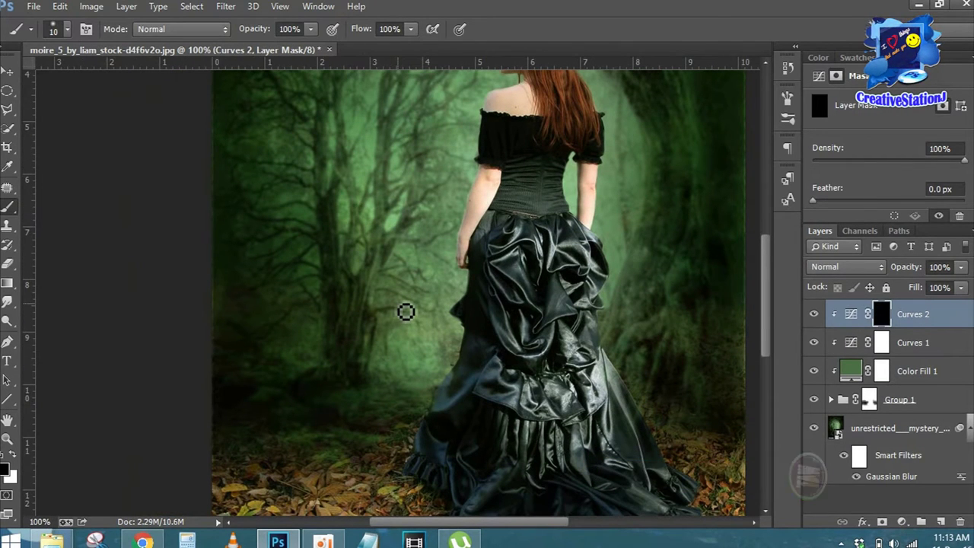
{"action": "key", "text": "bracketright"}
{"action": "key", "text": "bracketright"}
{"action": "key", "text": "bracketright"}
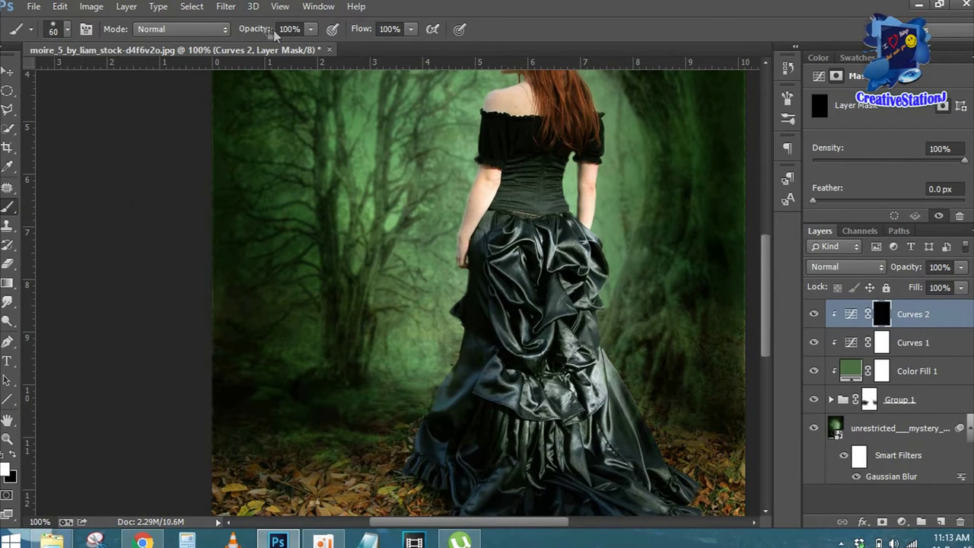
{"action": "left_click_drag", "start_coordinate": [362, 31], "coordinate": [335, 30]}
Paint the darkening back over the gown's waist, skirt and hem.
{"action": "left_click_drag", "start_coordinate": [518, 182], "coordinate": [472, 297]}
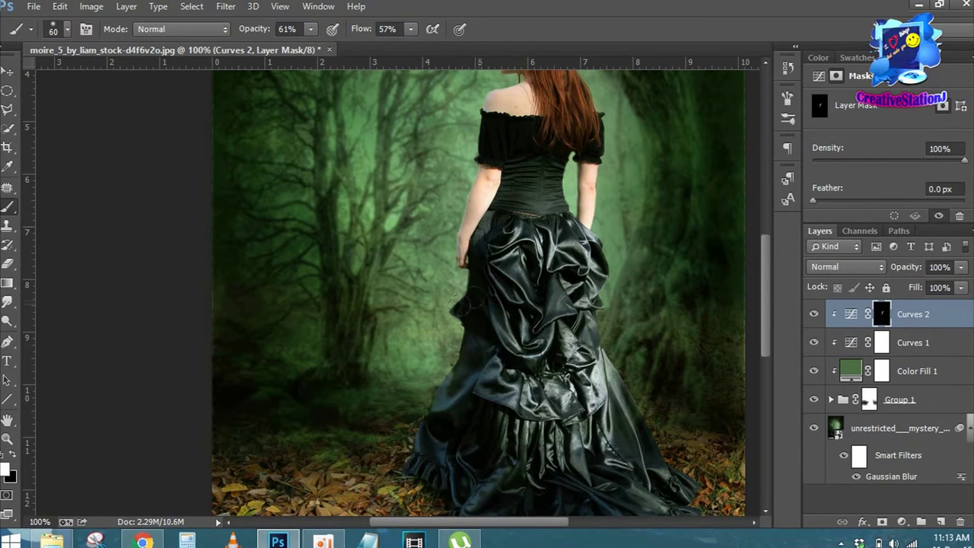
{"action": "mouse_move", "coordinate": [429, 379]}
{"action": "left_mouse_down"}
{"action": "mouse_move", "coordinate": [457, 404]}
{"action": "mouse_move", "coordinate": [487, 342]}
{"action": "mouse_move", "coordinate": [556, 381]}
{"action": "mouse_move", "coordinate": [525, 259]}
{"action": "mouse_move", "coordinate": [575, 346]}
{"action": "left_mouse_up"}
{"action": "mouse_move", "coordinate": [554, 382]}
{"action": "left_mouse_down"}
{"action": "mouse_move", "coordinate": [565, 428]}
{"action": "mouse_move", "coordinate": [410, 468]}
{"action": "left_mouse_up"}
{"action": "mouse_move", "coordinate": [472, 495]}
{"action": "left_mouse_down"}
{"action": "mouse_move", "coordinate": [517, 461]}
{"action": "mouse_move", "coordinate": [508, 347]}
{"action": "left_mouse_up"}
{"action": "left_click_drag", "start_coordinate": [468, 414], "coordinate": [438, 465]}
{"action": "mouse_move", "coordinate": [426, 385]}
{"action": "left_mouse_down"}
{"action": "mouse_move", "coordinate": [327, 372]}
{"action": "mouse_move", "coordinate": [396, 411]}
{"action": "mouse_move", "coordinate": [380, 488]}
{"action": "mouse_move", "coordinate": [274, 419]}
{"action": "left_mouse_up"}
{"action": "mouse_move", "coordinate": [426, 411]}
{"action": "left_mouse_down"}
{"action": "mouse_move", "coordinate": [445, 491]}
{"action": "mouse_move", "coordinate": [688, 480]}
{"action": "mouse_move", "coordinate": [670, 381]}
{"action": "mouse_move", "coordinate": [601, 319]}
{"action": "left_mouse_up"}
At 49% opacity, darken along her left arm and the right edge of hair, then raise opacity to 62%.
{"action": "left_click_drag", "start_coordinate": [586, 228], "coordinate": [571, 510]}
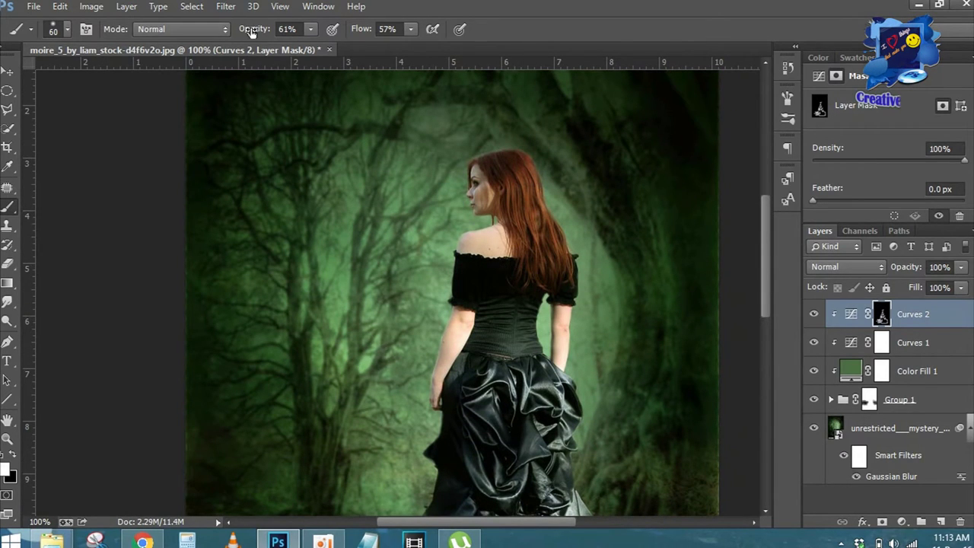
{"action": "left_click_drag", "start_coordinate": [251, 32], "coordinate": [242, 32]}
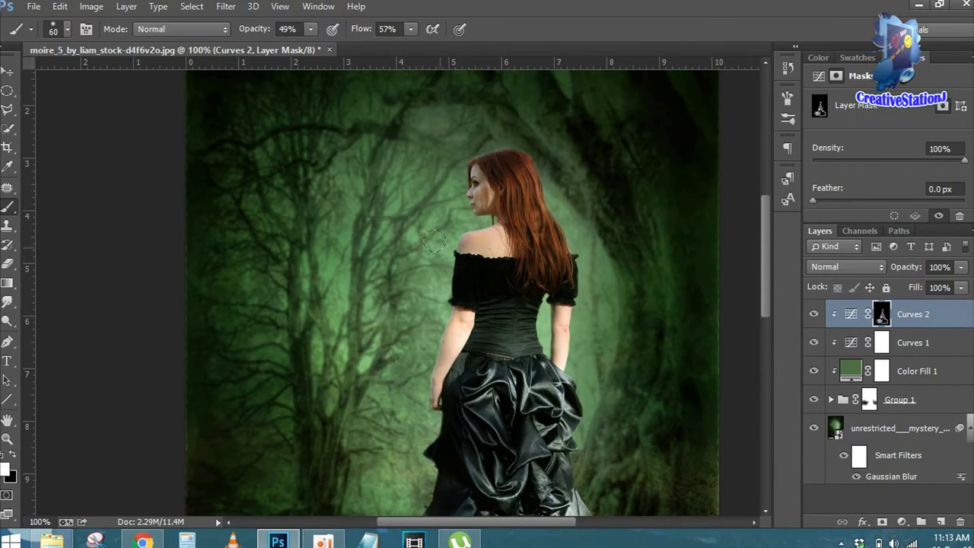
{"action": "left_click_drag", "start_coordinate": [425, 367], "coordinate": [426, 334]}
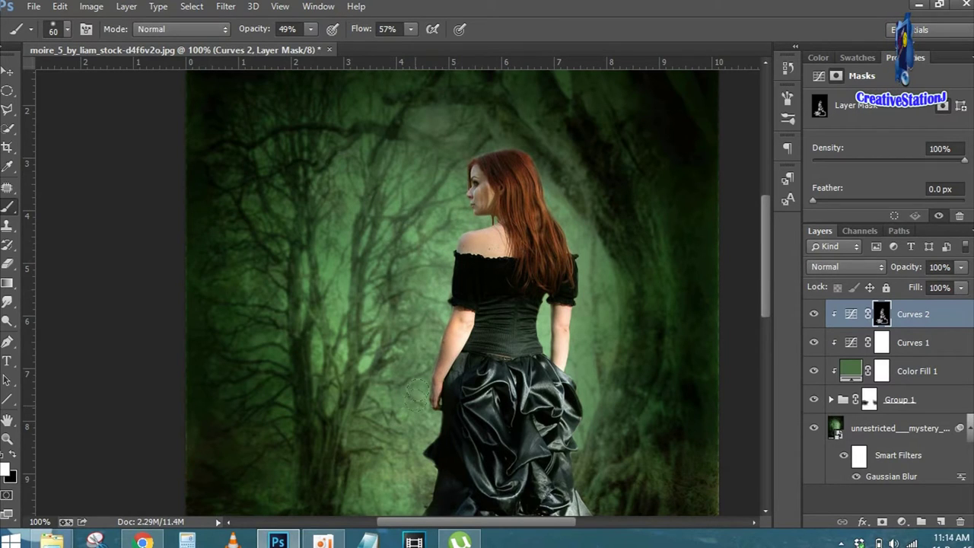
{"action": "mouse_move", "coordinate": [477, 145]}
{"action": "left_mouse_down"}
{"action": "mouse_move", "coordinate": [555, 329]}
{"action": "mouse_move", "coordinate": [566, 427]}
{"action": "left_mouse_up"}
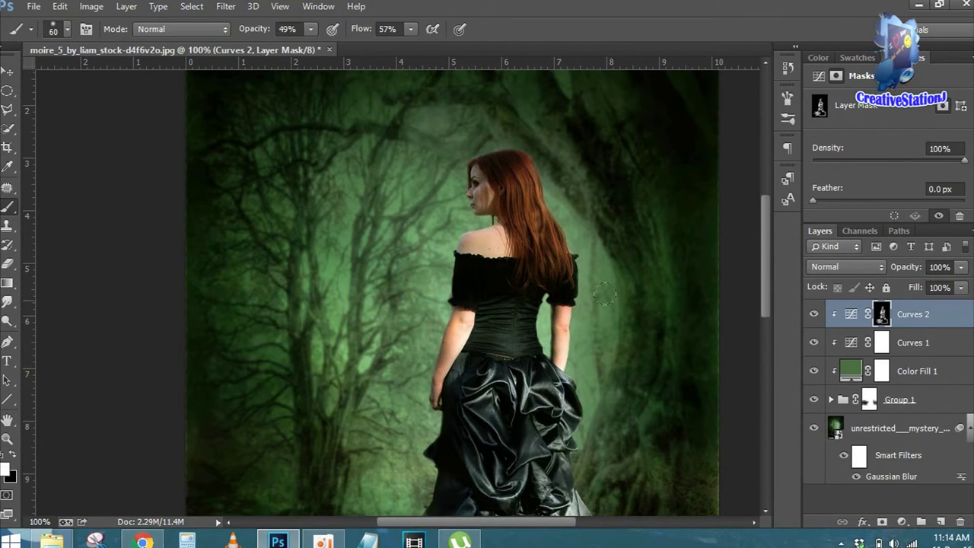
{"action": "left_click_drag", "start_coordinate": [599, 371], "coordinate": [596, 226]}
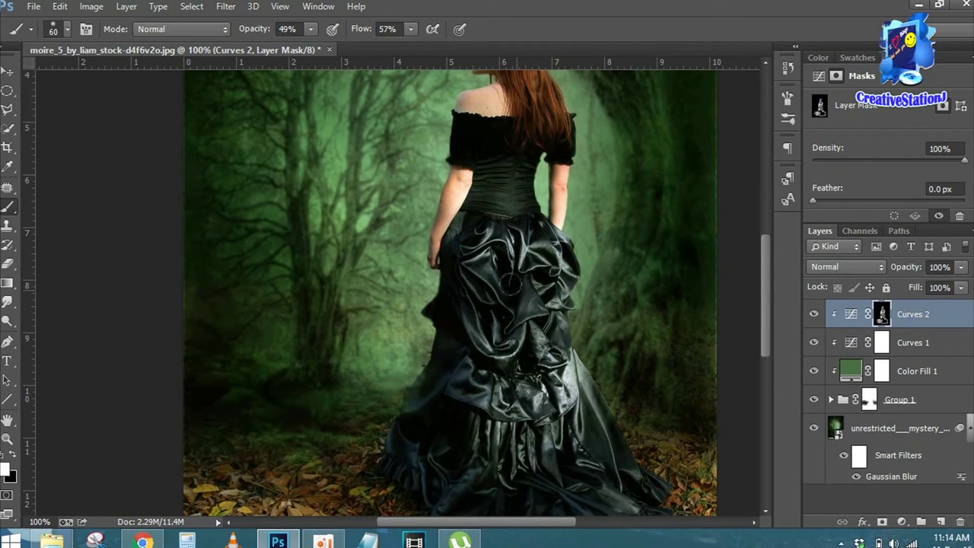
{"action": "left_click_drag", "start_coordinate": [254, 29], "coordinate": [259, 29]}
{"action": "scroll", "coordinate": [304, 118], "scroll_direction": "up", "scroll_amount": 2}
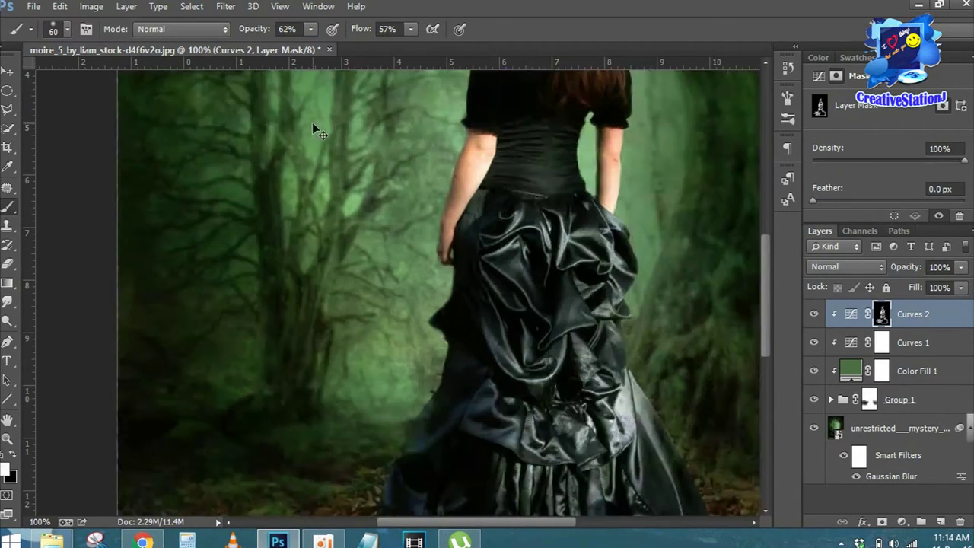
With a smaller brush, extend the Curves 2 darkening over the lower skirt and hem.
{"action": "scroll", "coordinate": [483, 192], "scroll_direction": "down", "scroll_amount": 5}
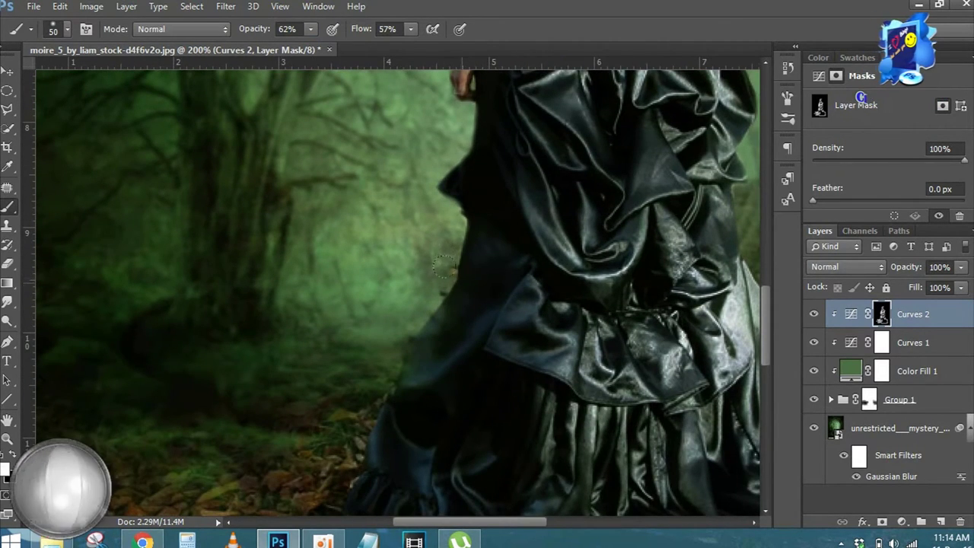
{"action": "key", "text": "bracketleft"}
{"action": "key", "text": "bracketleft"}
{"action": "key", "text": "bracketleft"}
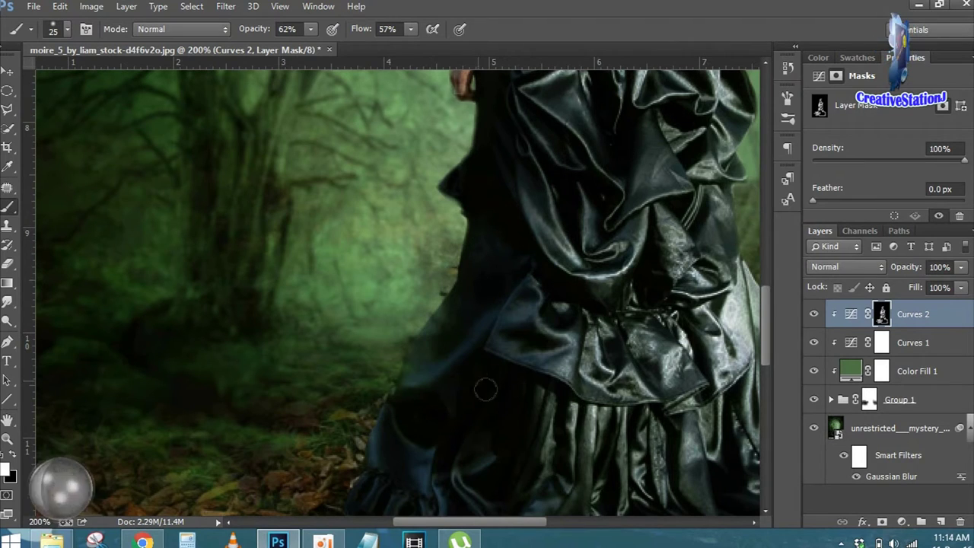
{"action": "left_click_drag", "start_coordinate": [565, 406], "coordinate": [609, 223]}
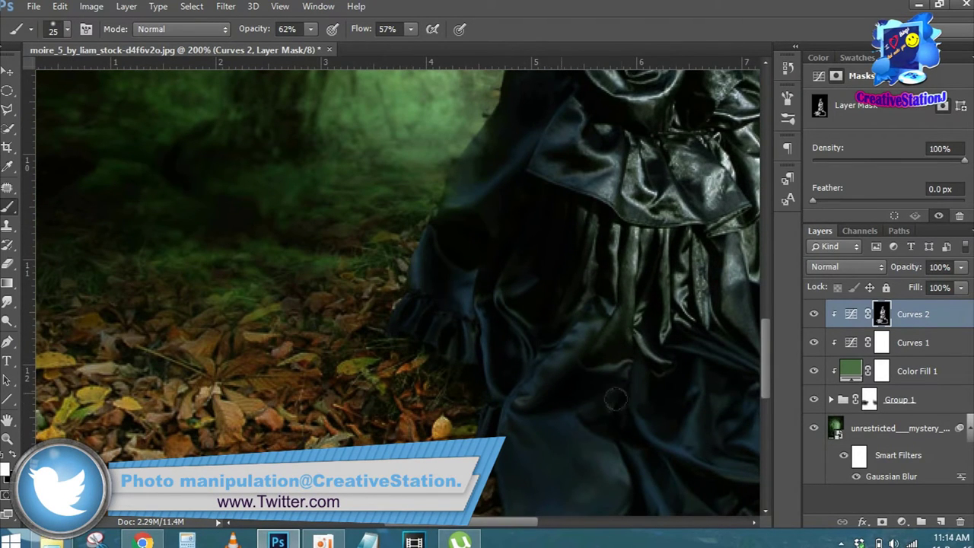
{"action": "left_click_drag", "start_coordinate": [642, 382], "coordinate": [515, 181]}
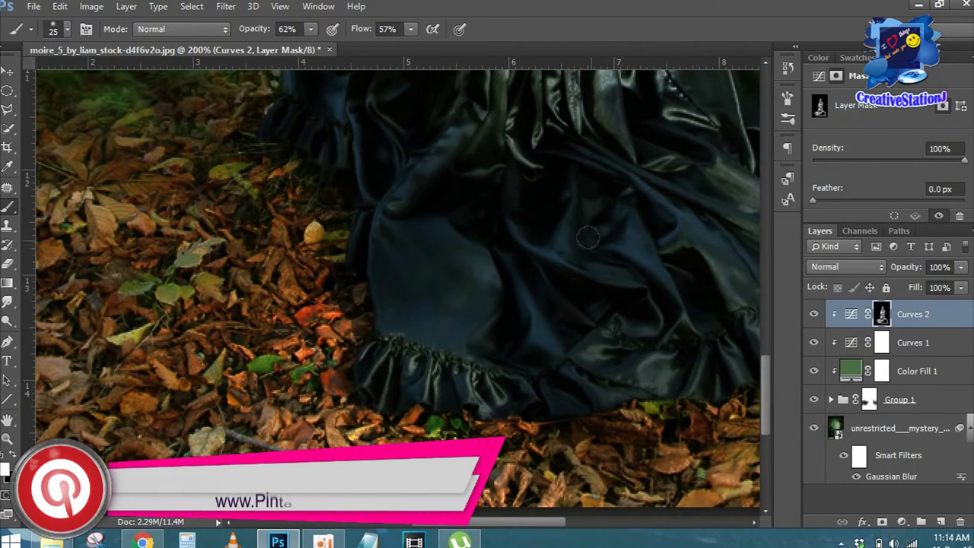
{"action": "left_click_drag", "start_coordinate": [563, 193], "coordinate": [515, 350]}
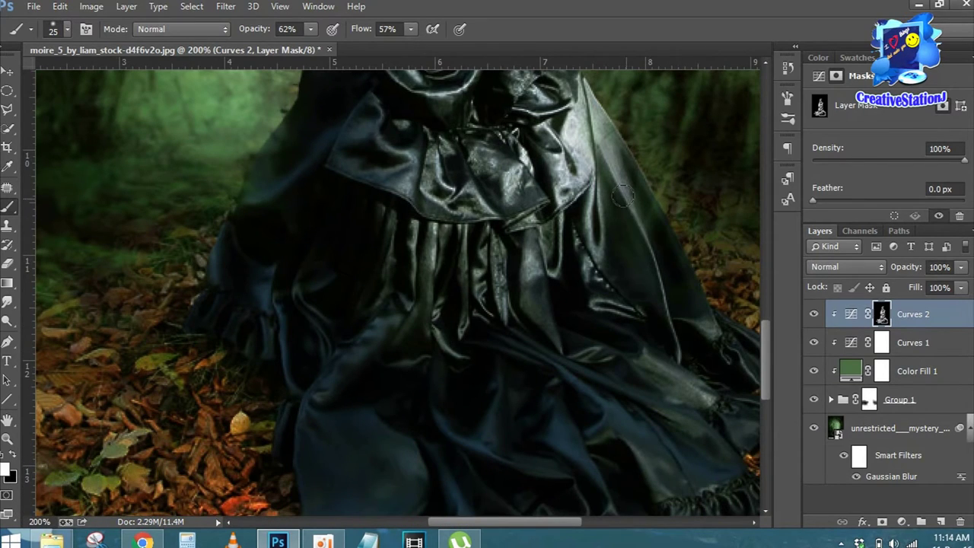
{"action": "left_click_drag", "start_coordinate": [616, 348], "coordinate": [441, 306]}
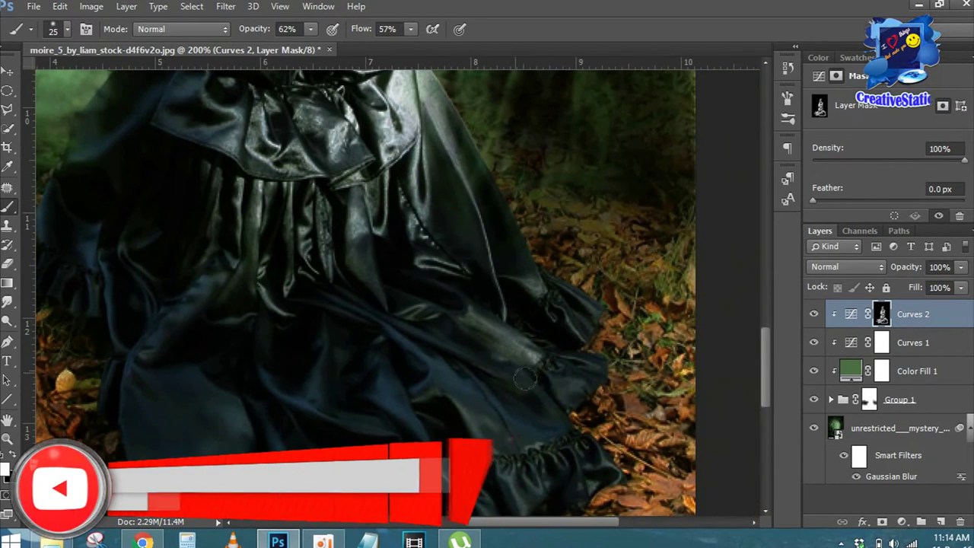
{"action": "left_click_drag", "start_coordinate": [381, 99], "coordinate": [482, 369]}
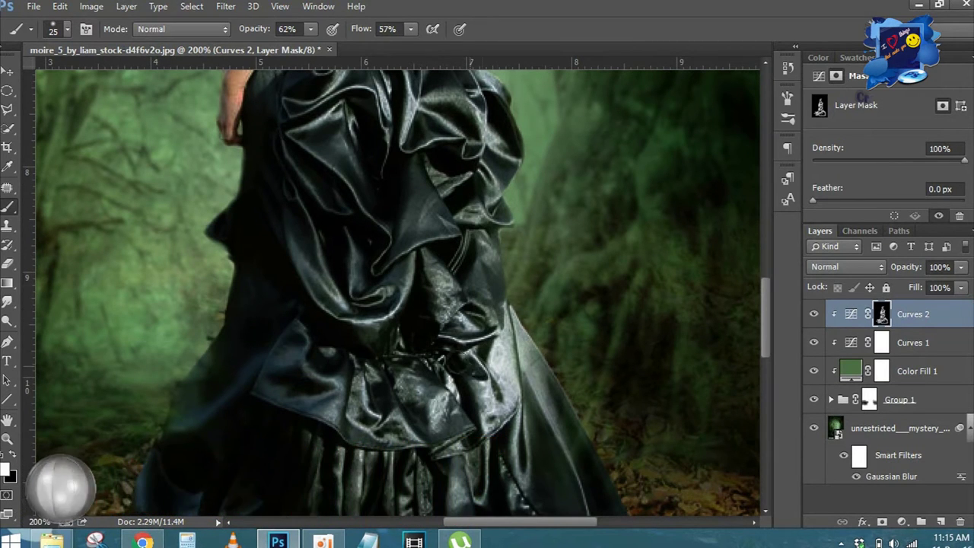
Extend the darkening along her shoulders, hair and around her head, then target the Curves 2 adjustment.
{"action": "scroll", "coordinate": [373, 342], "scroll_direction": "up", "scroll_amount": 3}
{"action": "scroll", "coordinate": [434, 319], "scroll_direction": "up", "scroll_amount": 2}
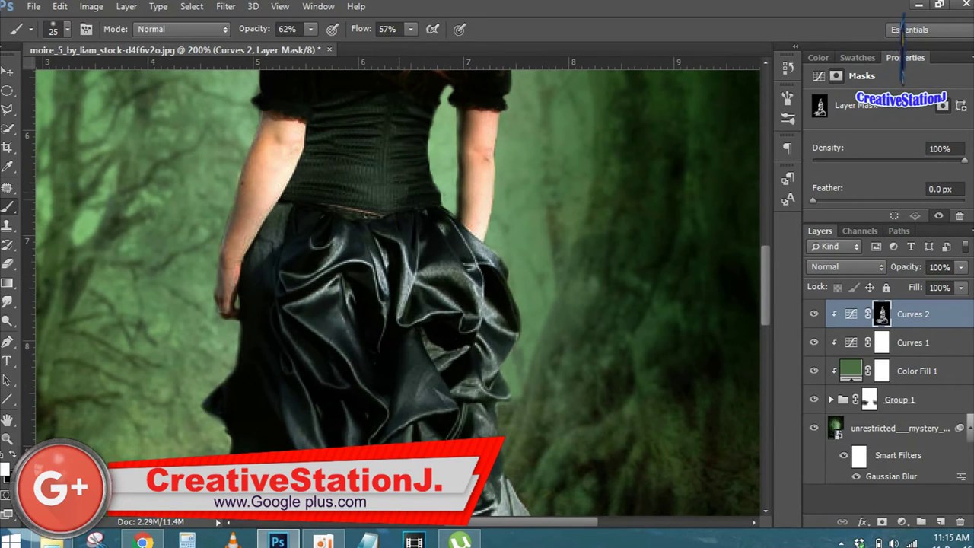
{"action": "left_click_drag", "start_coordinate": [440, 128], "coordinate": [437, 259]}
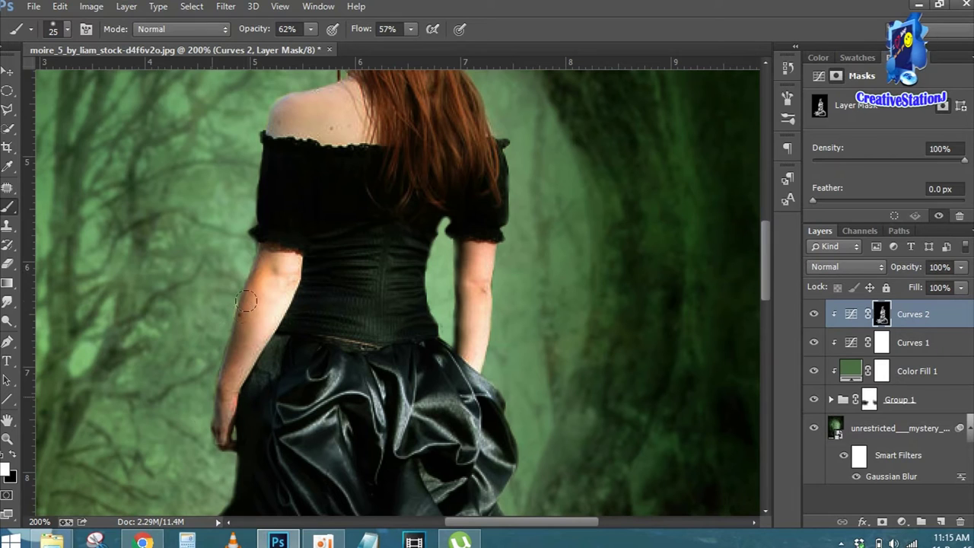
{"action": "left_click_drag", "start_coordinate": [296, 174], "coordinate": [302, 276]}
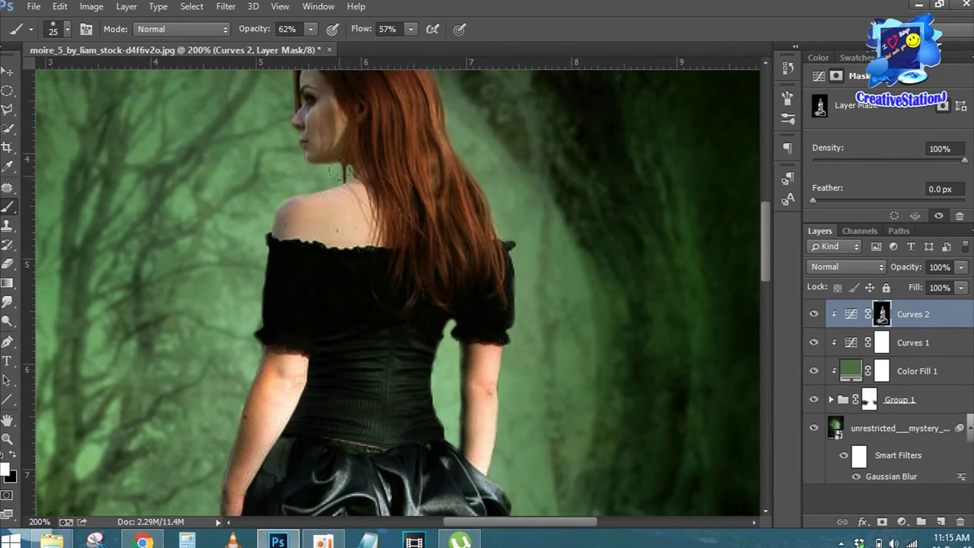
{"action": "left_click_drag", "start_coordinate": [282, 85], "coordinate": [290, 143]}
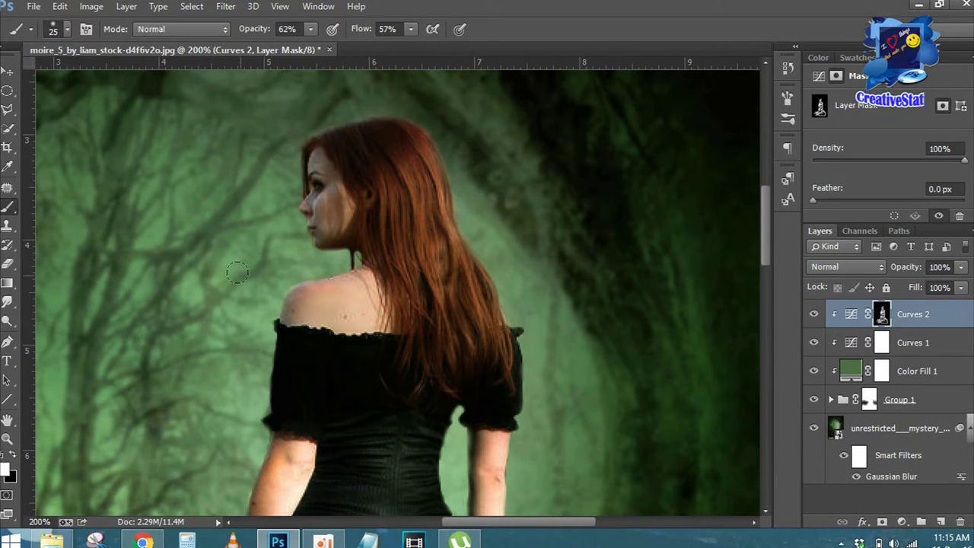
{"action": "left_click", "coordinate": [850, 314]}
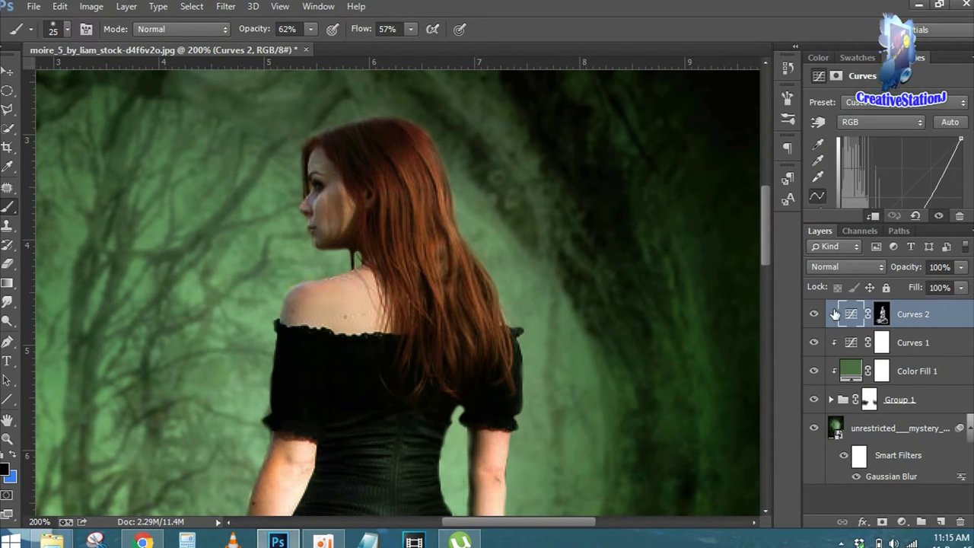
Add a new layer clipped above Curves 2 with Overlay blending.
{"action": "key", "text": "ctrl+0"}
{"action": "left_click", "coordinate": [815, 316]}
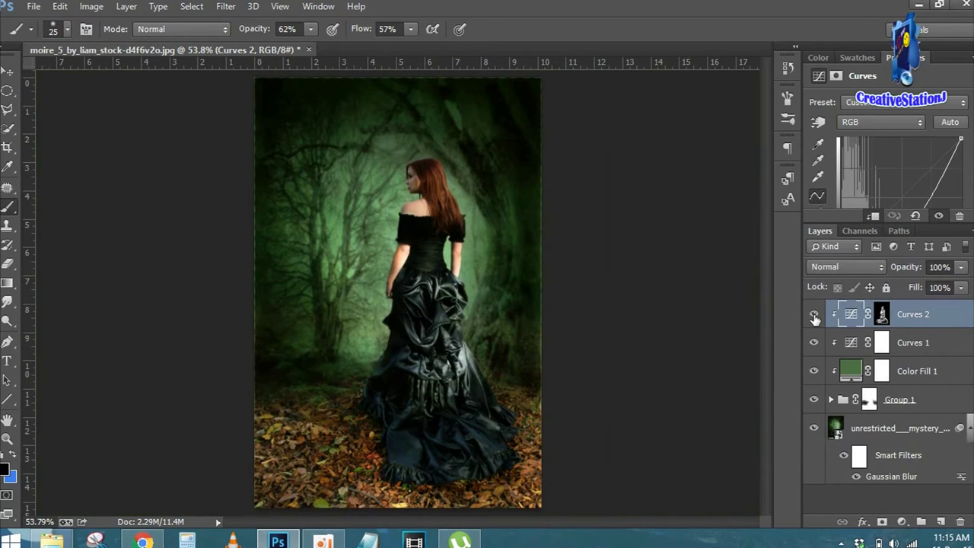
{"action": "left_click", "coordinate": [942, 522]}
{"action": "right_click", "coordinate": [930, 332]}
{"action": "left_click", "coordinate": [674, 256]}
{"action": "left_click", "coordinate": [845, 267]}
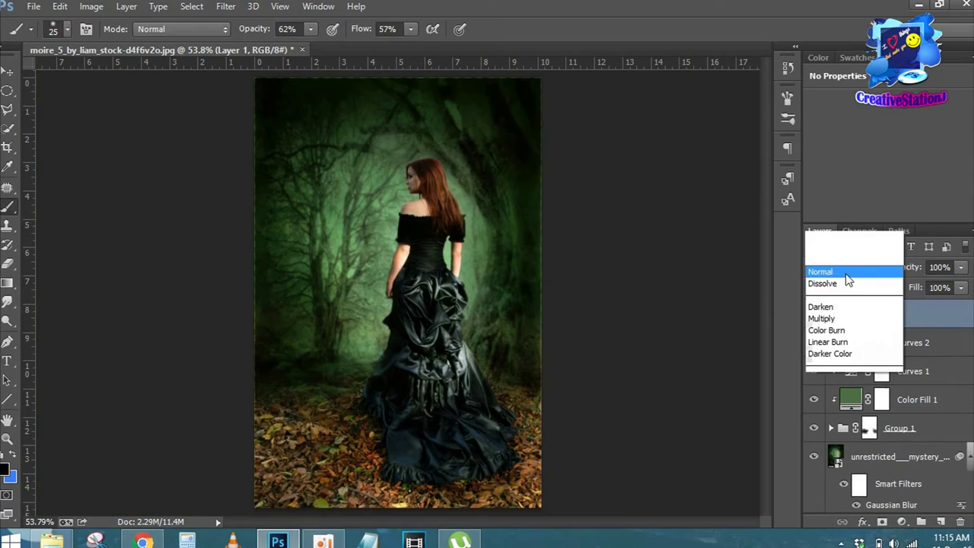
{"action": "left_click", "coordinate": [837, 188]}
Fill Layer 1 with 50% gray and switch to the Dodge Tool.
{"action": "left_click", "coordinate": [60, 6]}
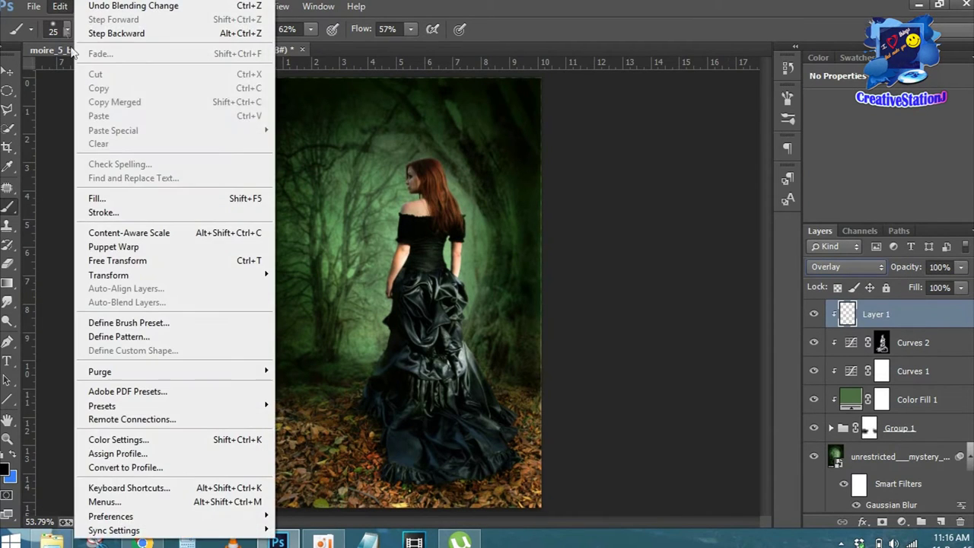
{"action": "left_click", "coordinate": [114, 196]}
{"action": "left_click", "coordinate": [533, 136]}
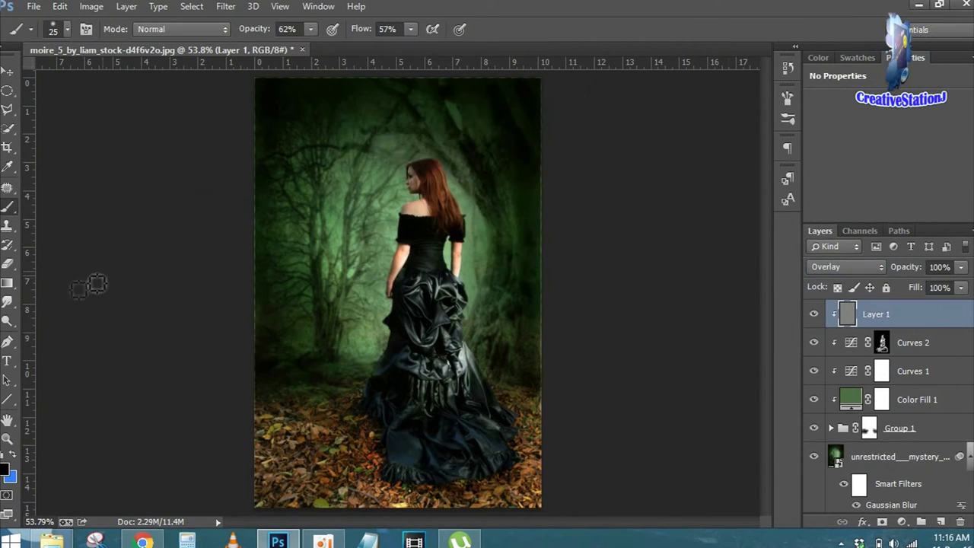
{"action": "left_click", "coordinate": [9, 321]}
{"action": "left_click", "coordinate": [39, 320]}
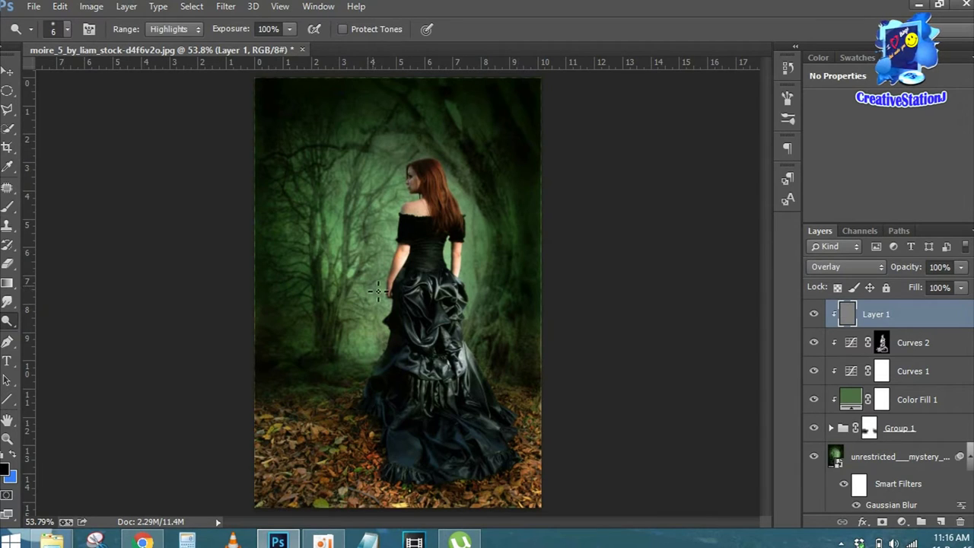
{"action": "key", "text": "ctrl+plus"}
{"action": "key", "text": "ctrl+plus"}
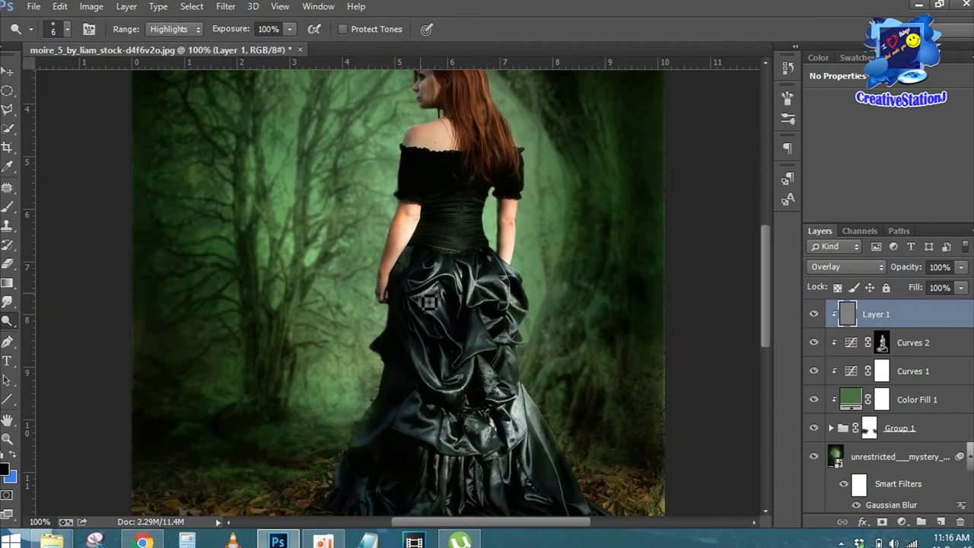
Set the dodge brush to size 36 and zoom to 300% on the waist.
{"action": "key", "text": "bracketright"}
{"action": "key", "text": "bracketright"}
{"action": "key", "text": "bracketright"}
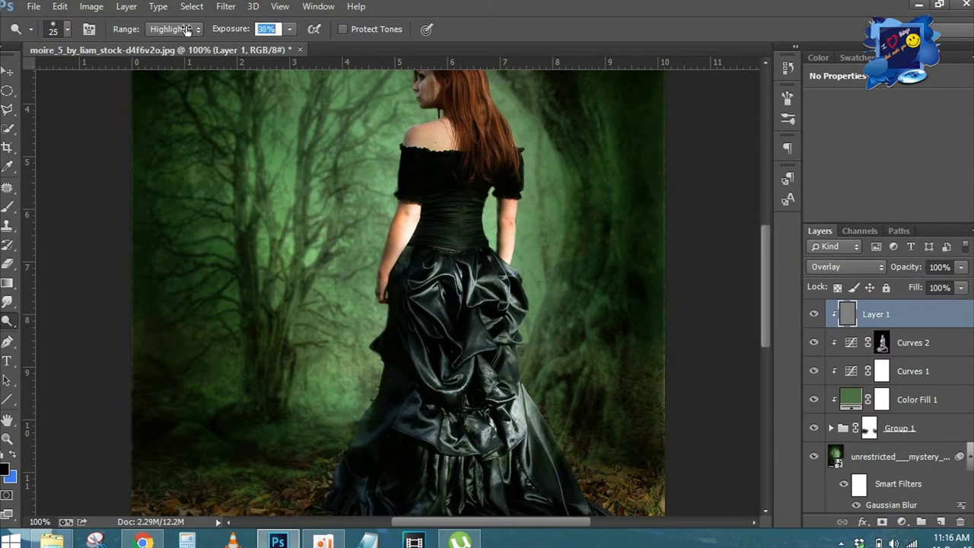
{"action": "type", "text": "36"}
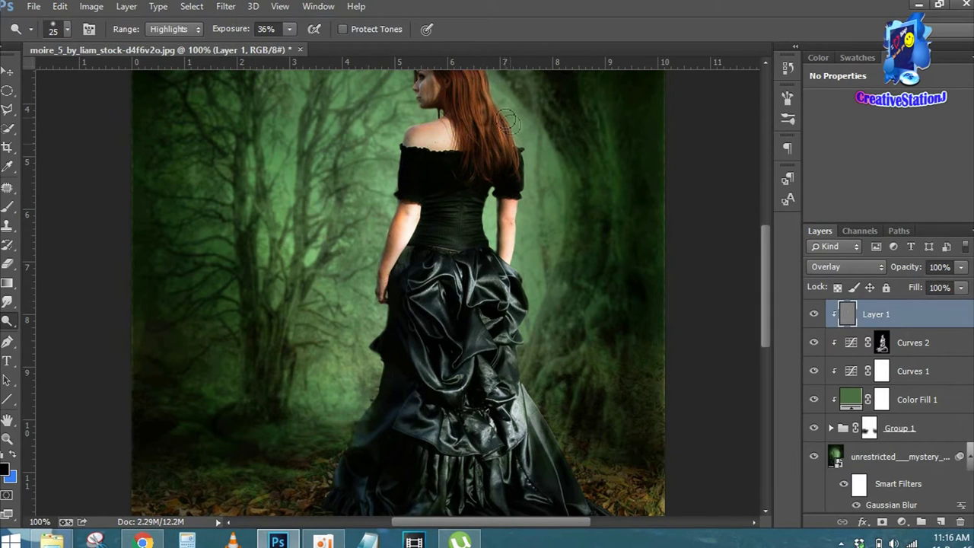
{"action": "scroll", "coordinate": [512, 129], "scroll_direction": "up", "scroll_amount": 3}
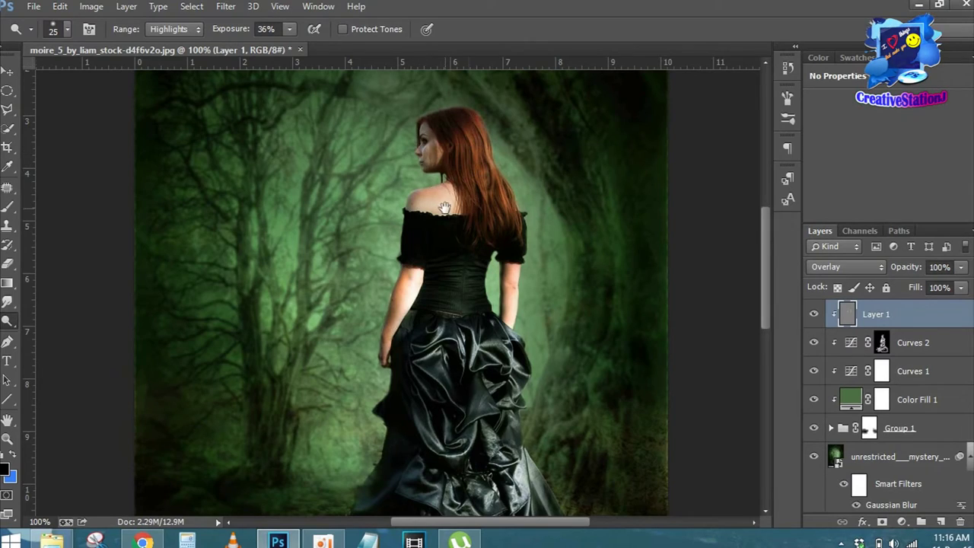
{"action": "left_click_drag", "start_coordinate": [444, 208], "coordinate": [417, 116]}
{"action": "key", "text": "ctrl+plus"}
{"action": "key", "text": "ctrl+plus"}
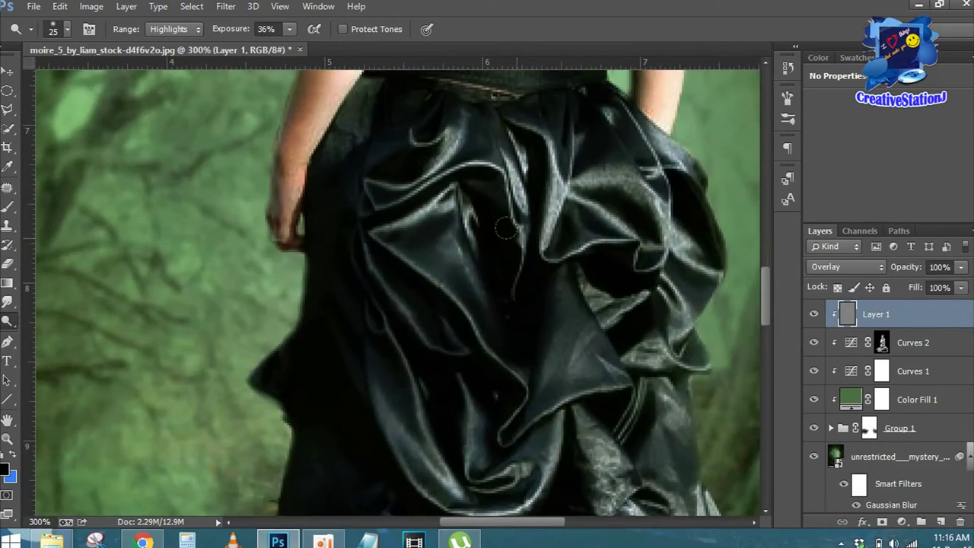
{"action": "scroll", "coordinate": [509, 342], "scroll_direction": "up", "scroll_amount": 8}
{"action": "scroll", "coordinate": [491, 305], "scroll_direction": "up", "scroll_amount": 4}
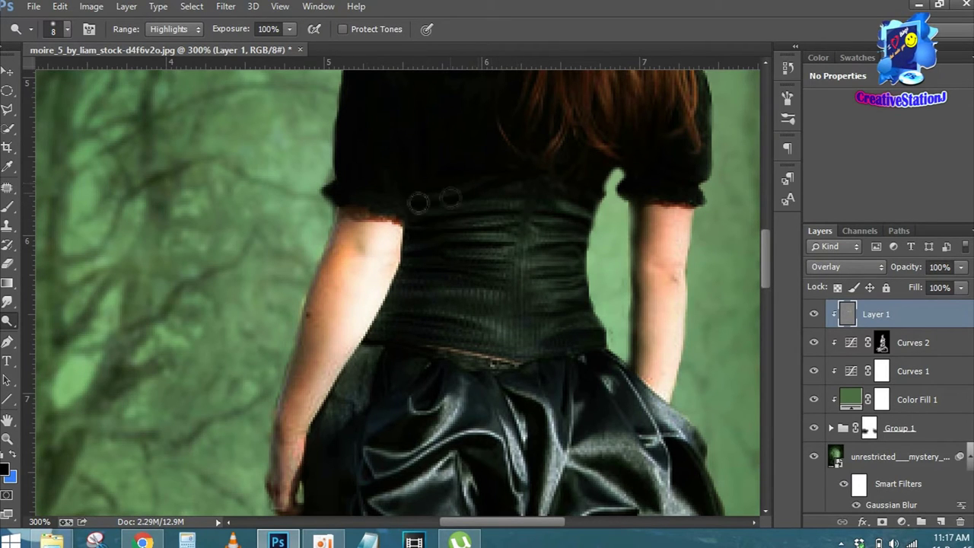
Dodge highlights onto the satin skirt folds below the waist and on both sides.
{"action": "left_click_drag", "start_coordinate": [554, 362], "coordinate": [558, 455]}
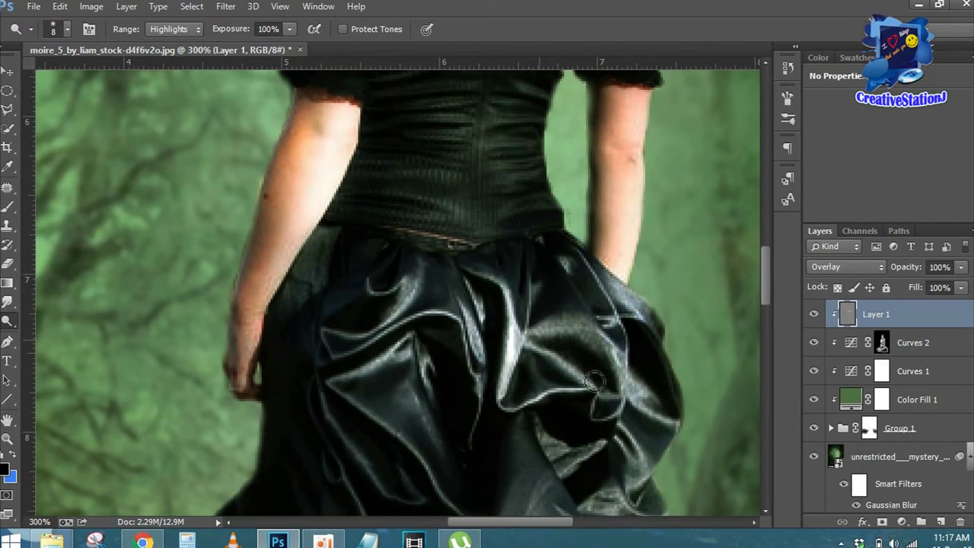
{"action": "mouse_move", "coordinate": [595, 382]}
{"action": "left_mouse_down"}
{"action": "mouse_move", "coordinate": [652, 415]}
{"action": "mouse_move", "coordinate": [561, 418]}
{"action": "left_mouse_up"}
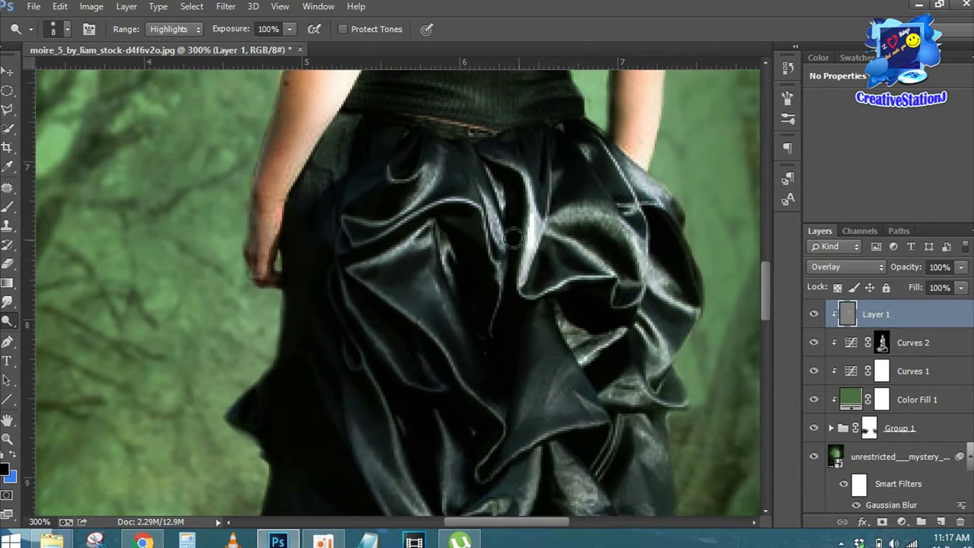
{"action": "mouse_move", "coordinate": [513, 238]}
{"action": "left_mouse_down"}
{"action": "mouse_move", "coordinate": [419, 210]}
{"action": "mouse_move", "coordinate": [367, 214]}
{"action": "mouse_move", "coordinate": [437, 173]}
{"action": "mouse_move", "coordinate": [428, 248]}
{"action": "mouse_move", "coordinate": [377, 288]}
{"action": "mouse_move", "coordinate": [501, 451]}
{"action": "left_mouse_up"}
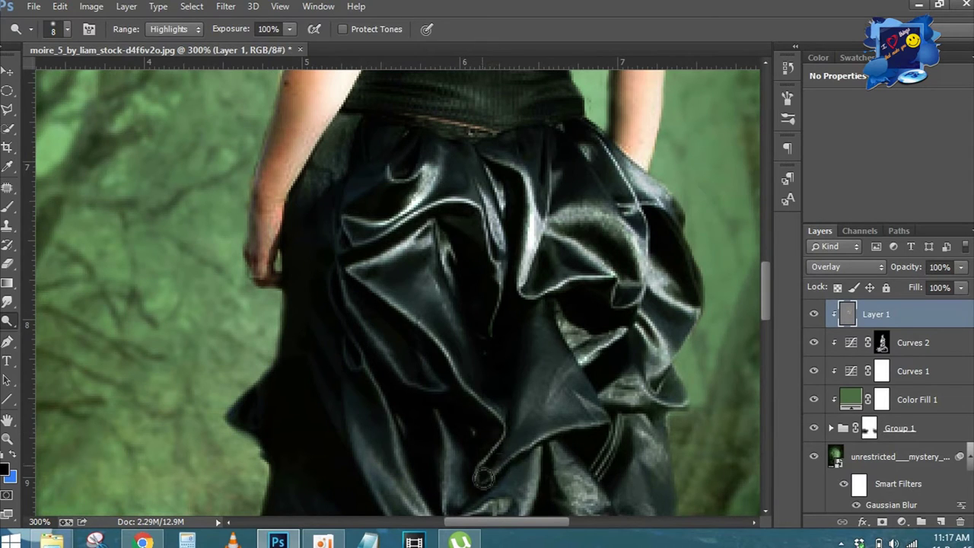
{"action": "mouse_move", "coordinate": [609, 414]}
{"action": "left_mouse_down"}
{"action": "mouse_move", "coordinate": [582, 346]}
{"action": "mouse_move", "coordinate": [633, 338]}
{"action": "mouse_move", "coordinate": [686, 393]}
{"action": "left_mouse_up"}
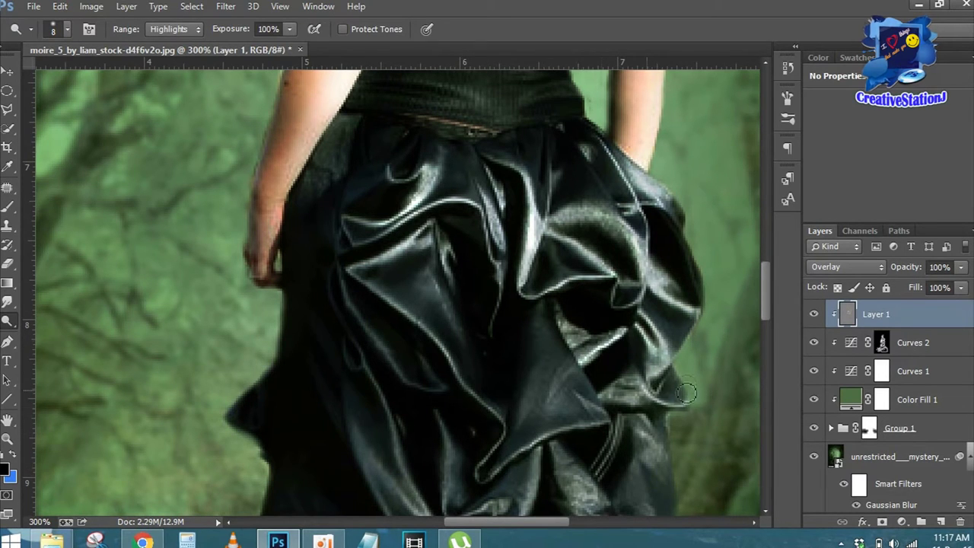
{"action": "left_click_drag", "start_coordinate": [637, 442], "coordinate": [652, 431]}
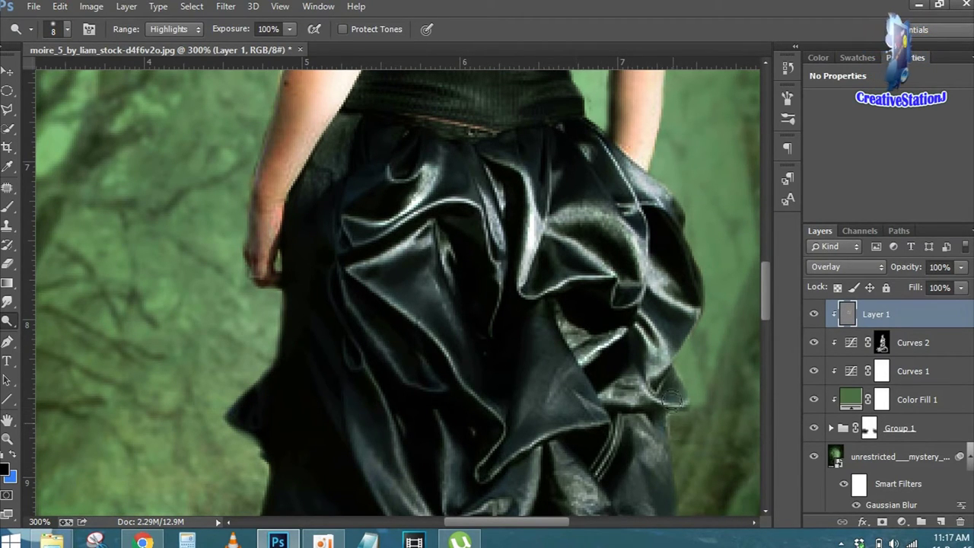
{"action": "mouse_move", "coordinate": [351, 328]}
{"action": "left_mouse_down"}
{"action": "mouse_move", "coordinate": [440, 405]}
{"action": "mouse_move", "coordinate": [330, 295]}
{"action": "mouse_move", "coordinate": [404, 457]}
{"action": "mouse_move", "coordinate": [474, 347]}
{"action": "left_mouse_up"}
{"action": "scroll", "coordinate": [474, 347], "scroll_direction": "down", "scroll_amount": 3}
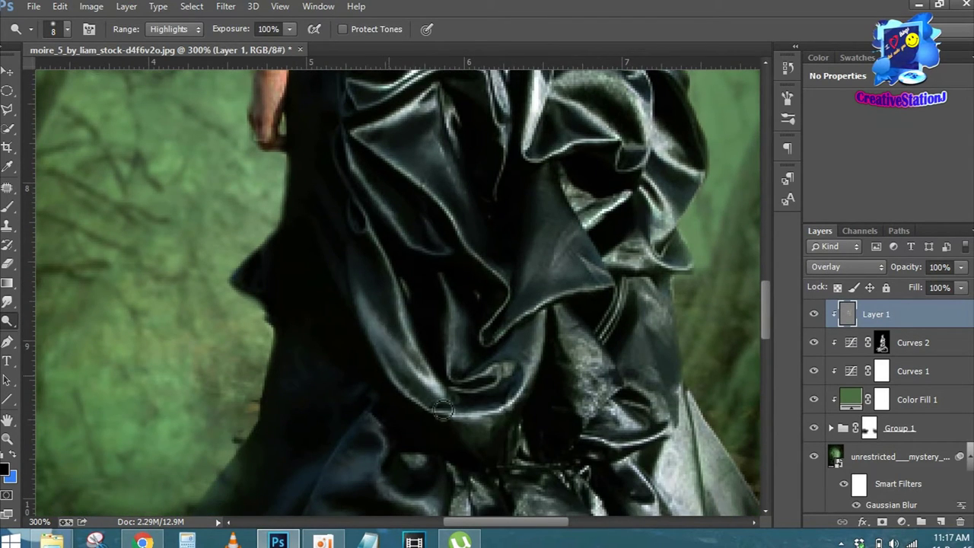
Dodge highlights into the middle, right and left skirt folds.
{"action": "mouse_move", "coordinate": [535, 342]}
{"action": "left_mouse_down"}
{"action": "mouse_move", "coordinate": [518, 396]}
{"action": "mouse_move", "coordinate": [464, 358]}
{"action": "mouse_move", "coordinate": [457, 304]}
{"action": "mouse_move", "coordinate": [549, 357]}
{"action": "mouse_move", "coordinate": [586, 358]}
{"action": "mouse_move", "coordinate": [633, 301]}
{"action": "mouse_move", "coordinate": [664, 293]}
{"action": "left_mouse_up"}
{"action": "mouse_move", "coordinate": [681, 368]}
{"action": "left_mouse_down"}
{"action": "mouse_move", "coordinate": [641, 392]}
{"action": "mouse_move", "coordinate": [663, 434]}
{"action": "mouse_move", "coordinate": [598, 441]}
{"action": "left_mouse_up"}
{"action": "left_click_drag", "start_coordinate": [666, 384], "coordinate": [605, 318]}
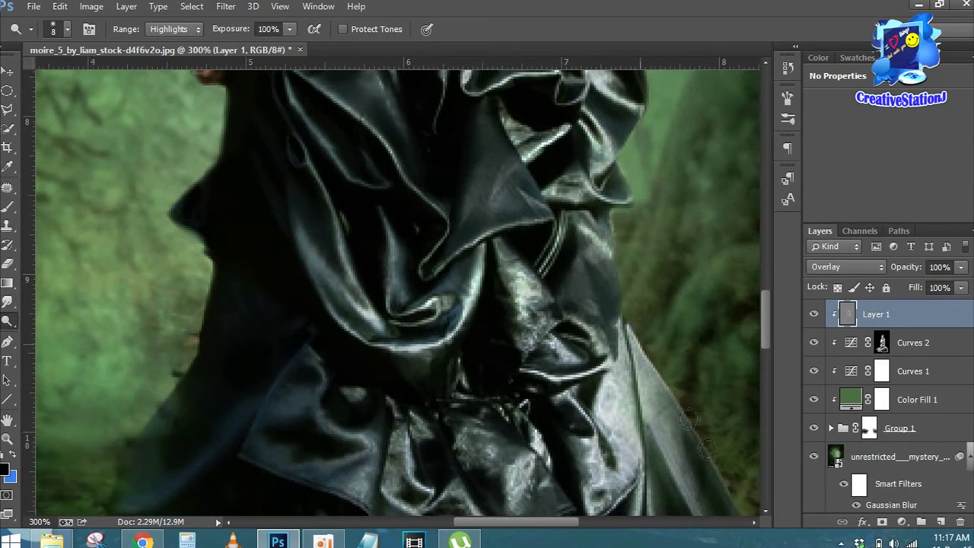
{"action": "mouse_move", "coordinate": [688, 419]}
{"action": "left_mouse_down"}
{"action": "mouse_move", "coordinate": [636, 354]}
{"action": "mouse_move", "coordinate": [628, 472]}
{"action": "mouse_move", "coordinate": [590, 446]}
{"action": "mouse_move", "coordinate": [604, 430]}
{"action": "mouse_move", "coordinate": [615, 355]}
{"action": "left_mouse_up"}
{"action": "mouse_move", "coordinate": [525, 365]}
{"action": "left_mouse_down"}
{"action": "mouse_move", "coordinate": [584, 434]}
{"action": "mouse_move", "coordinate": [518, 466]}
{"action": "mouse_move", "coordinate": [392, 447]}
{"action": "mouse_move", "coordinate": [257, 358]}
{"action": "left_mouse_up"}
{"action": "mouse_move", "coordinate": [340, 356]}
{"action": "left_mouse_down"}
{"action": "mouse_move", "coordinate": [327, 312]}
{"action": "mouse_move", "coordinate": [282, 338]}
{"action": "mouse_move", "coordinate": [289, 384]}
{"action": "mouse_move", "coordinate": [397, 383]}
{"action": "mouse_move", "coordinate": [442, 449]}
{"action": "mouse_move", "coordinate": [403, 297]}
{"action": "mouse_move", "coordinate": [368, 455]}
{"action": "mouse_move", "coordinate": [401, 313]}
{"action": "left_mouse_up"}
{"action": "mouse_move", "coordinate": [401, 312]}
{"action": "left_mouse_down"}
{"action": "mouse_move", "coordinate": [387, 370]}
{"action": "mouse_move", "coordinate": [455, 316]}
{"action": "mouse_move", "coordinate": [448, 434]}
{"action": "mouse_move", "coordinate": [475, 343]}
{"action": "mouse_move", "coordinate": [523, 323]}
{"action": "mouse_move", "coordinate": [536, 403]}
{"action": "mouse_move", "coordinate": [525, 290]}
{"action": "mouse_move", "coordinate": [567, 305]}
{"action": "mouse_move", "coordinate": [486, 349]}
{"action": "mouse_move", "coordinate": [354, 312]}
{"action": "mouse_move", "coordinate": [289, 374]}
{"action": "mouse_move", "coordinate": [290, 320]}
{"action": "mouse_move", "coordinate": [289, 430]}
{"action": "mouse_move", "coordinate": [378, 286]}
{"action": "left_mouse_up"}
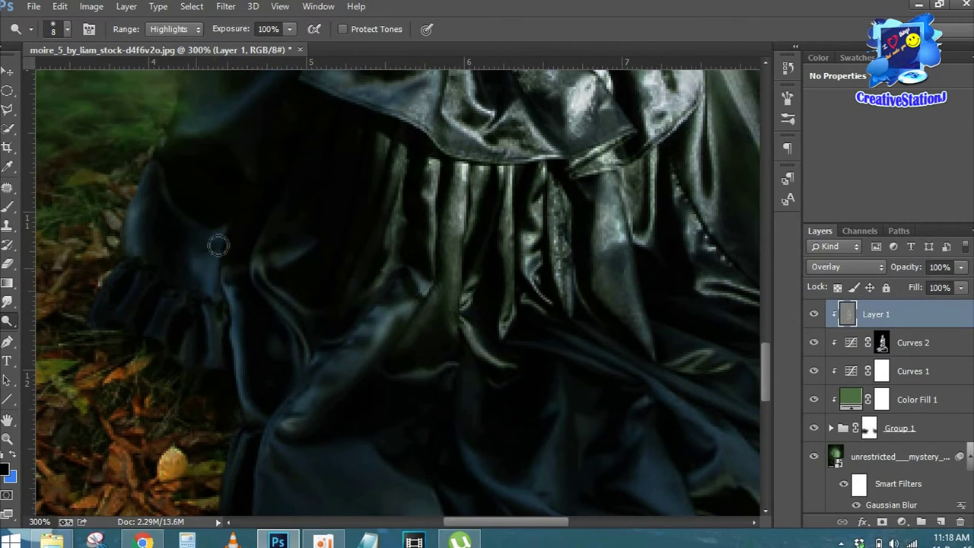
Brighten the fabric folds near the hem and the lower-right ruffles.
{"action": "left_click_drag", "start_coordinate": [211, 239], "coordinate": [257, 304]}
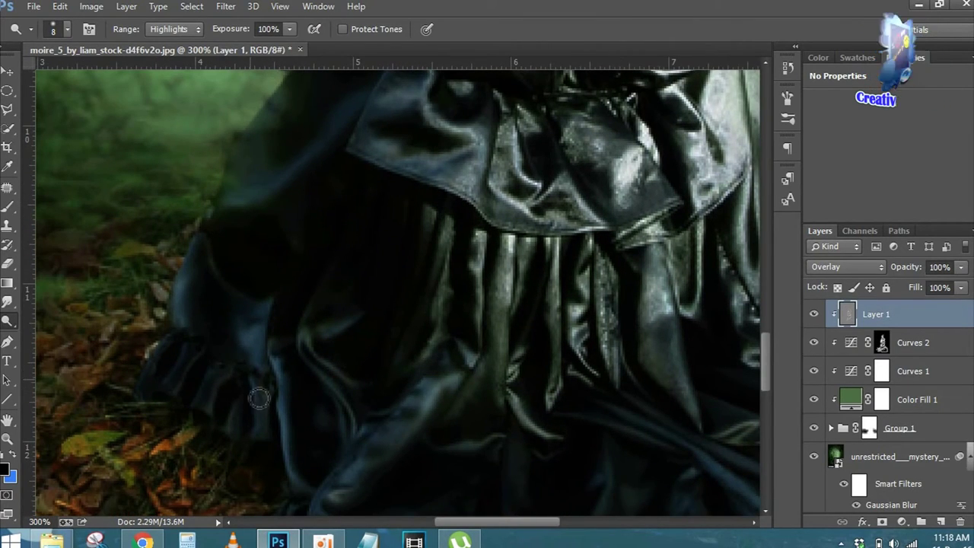
{"action": "scroll", "coordinate": [315, 325], "scroll_direction": "up", "scroll_amount": 3}
{"action": "scroll", "coordinate": [309, 276], "scroll_direction": "up", "scroll_amount": 1}
{"action": "scroll", "coordinate": [272, 309], "scroll_direction": "down", "scroll_amount": 5}
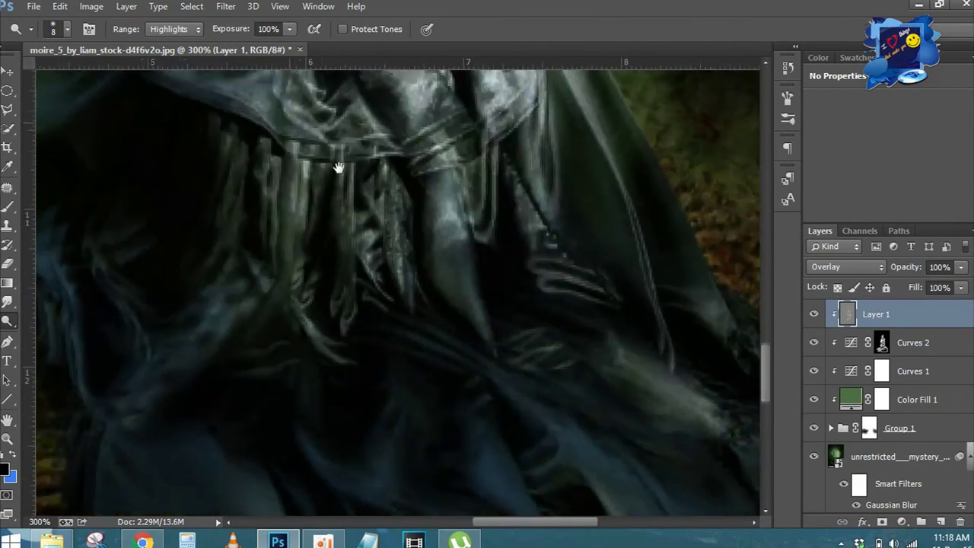
{"action": "scroll", "coordinate": [342, 163], "scroll_direction": "right", "scroll_amount": 5}
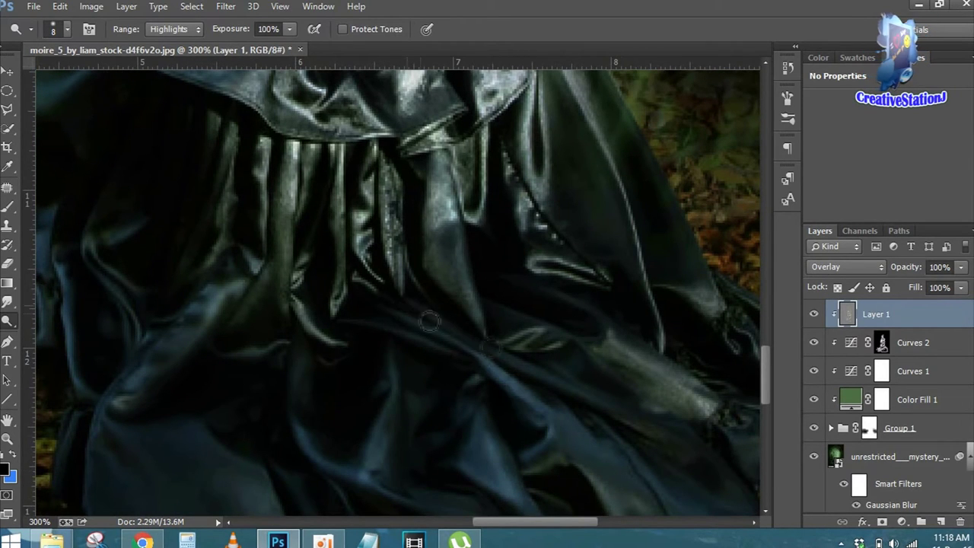
{"action": "left_click_drag", "start_coordinate": [575, 391], "coordinate": [508, 260]}
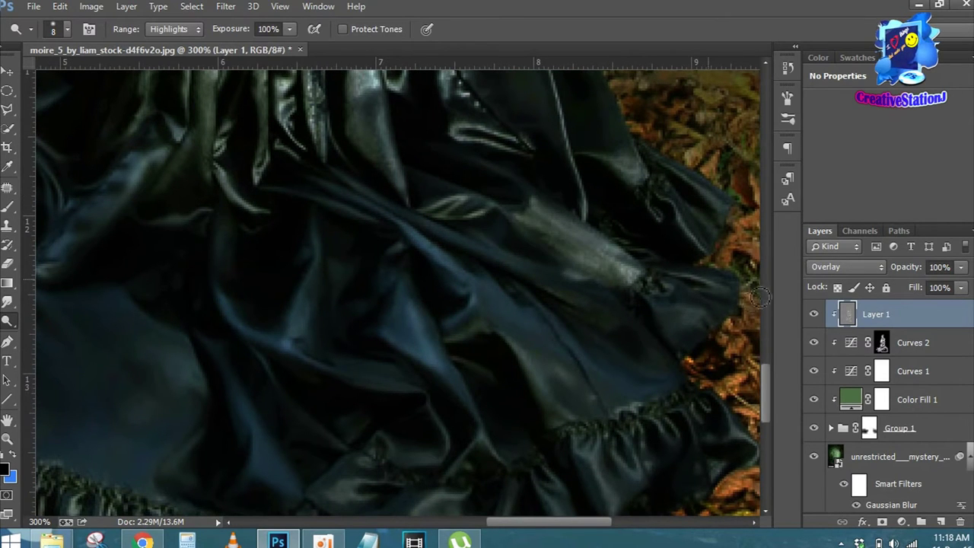
{"action": "left_click_drag", "start_coordinate": [526, 359], "coordinate": [675, 446]}
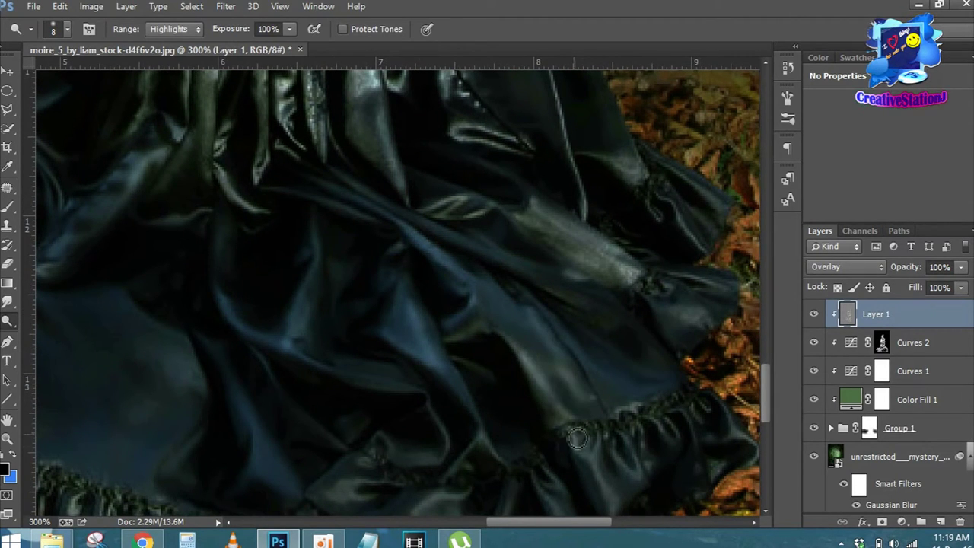
{"action": "left_click_drag", "start_coordinate": [675, 446], "coordinate": [721, 457]}
{"action": "mouse_move", "coordinate": [435, 338]}
{"action": "left_mouse_down"}
{"action": "mouse_move", "coordinate": [484, 445]}
{"action": "mouse_move", "coordinate": [526, 323]}
{"action": "left_mouse_up"}
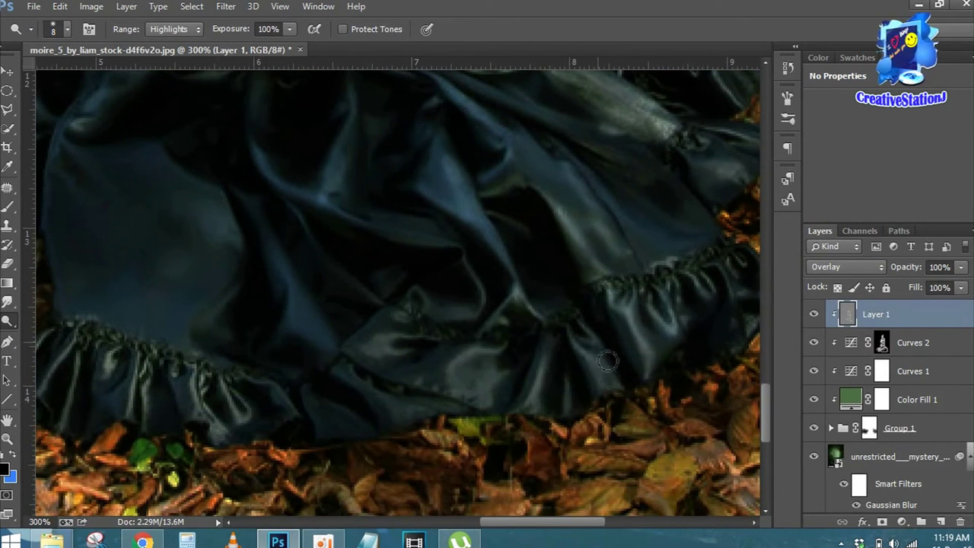
{"action": "mouse_move", "coordinate": [522, 418]}
{"action": "left_mouse_down"}
{"action": "mouse_move", "coordinate": [482, 303]}
{"action": "mouse_move", "coordinate": [335, 351]}
{"action": "mouse_move", "coordinate": [316, 342]}
{"action": "mouse_move", "coordinate": [368, 429]}
{"action": "left_mouse_up"}
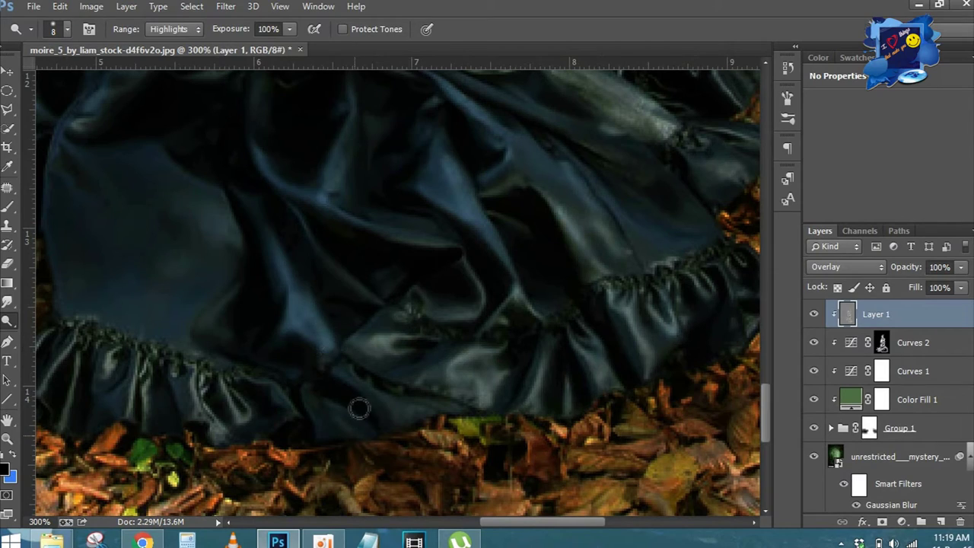
Lightly brighten the upper dress folds.
{"action": "scroll", "coordinate": [381, 388], "scroll_direction": "up", "scroll_amount": 5}
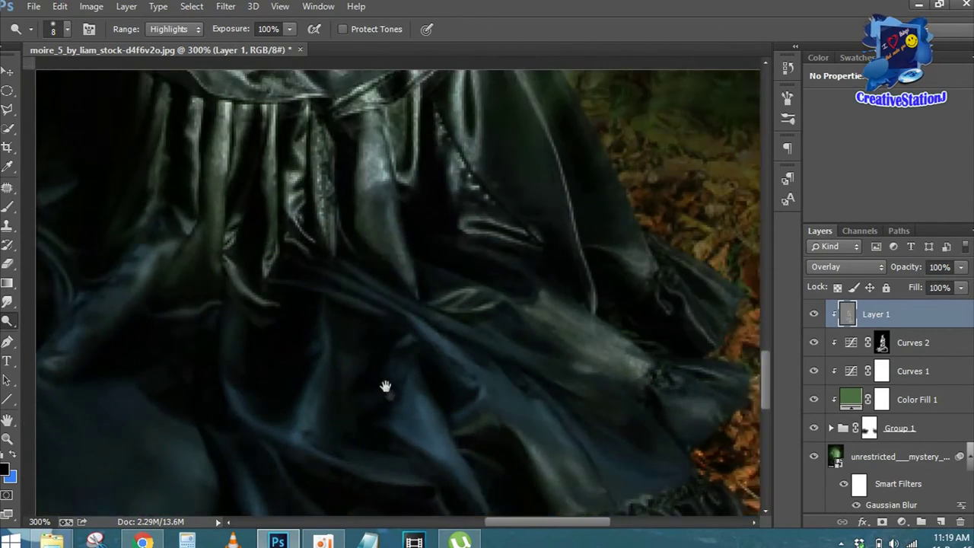
{"action": "scroll", "coordinate": [438, 377], "scroll_direction": "up", "scroll_amount": 5}
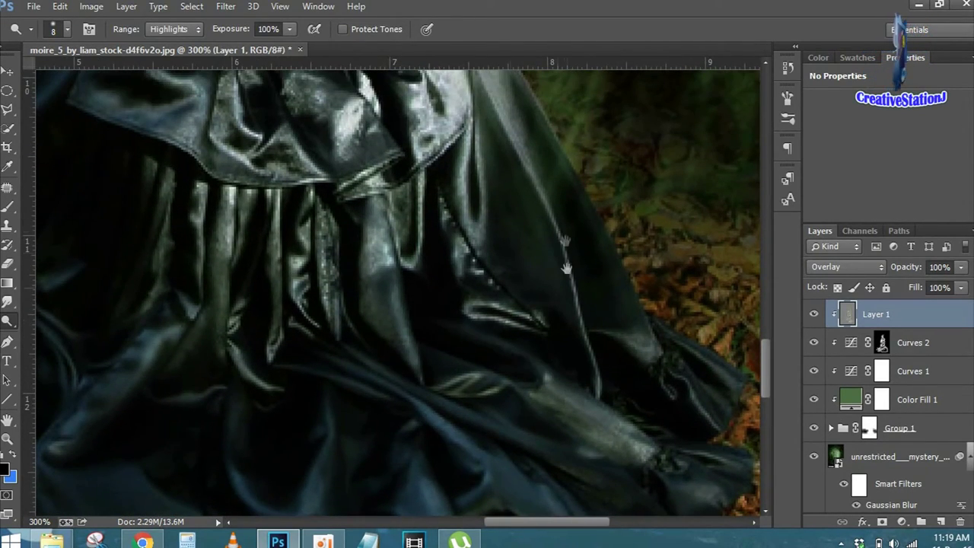
{"action": "scroll", "coordinate": [566, 268], "scroll_direction": "up", "scroll_amount": 5}
{"action": "left_click_drag", "start_coordinate": [569, 312], "coordinate": [510, 380]}
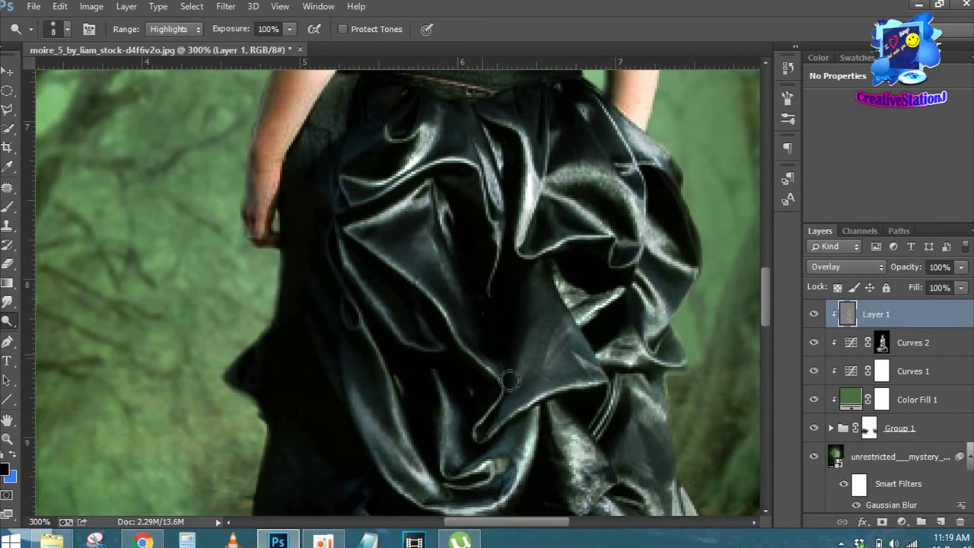
Dodge highlights along the edges of the right and left arms.
{"action": "scroll", "coordinate": [389, 336], "scroll_direction": "up", "scroll_amount": 3}
{"action": "scroll", "coordinate": [389, 335], "scroll_direction": "left", "scroll_amount": 3}
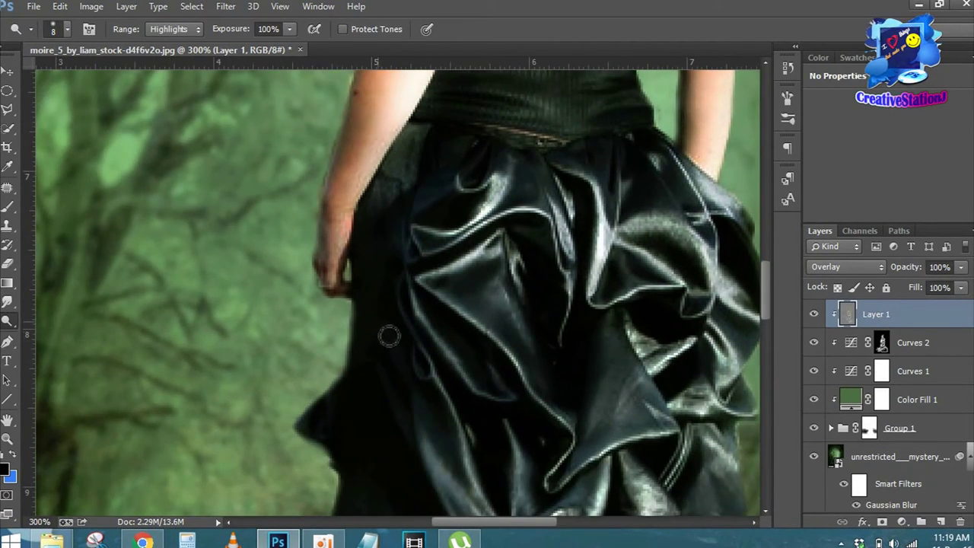
{"action": "scroll", "coordinate": [468, 337], "scroll_direction": "left", "scroll_amount": 1}
{"action": "scroll", "coordinate": [487, 312], "scroll_direction": "up", "scroll_amount": 3}
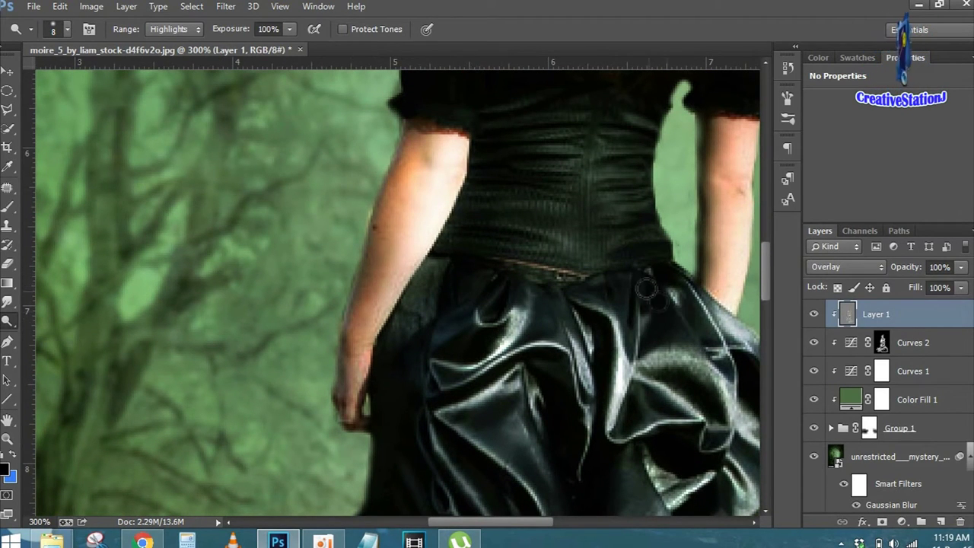
{"action": "scroll", "coordinate": [751, 286], "scroll_direction": "up", "scroll_amount": 2}
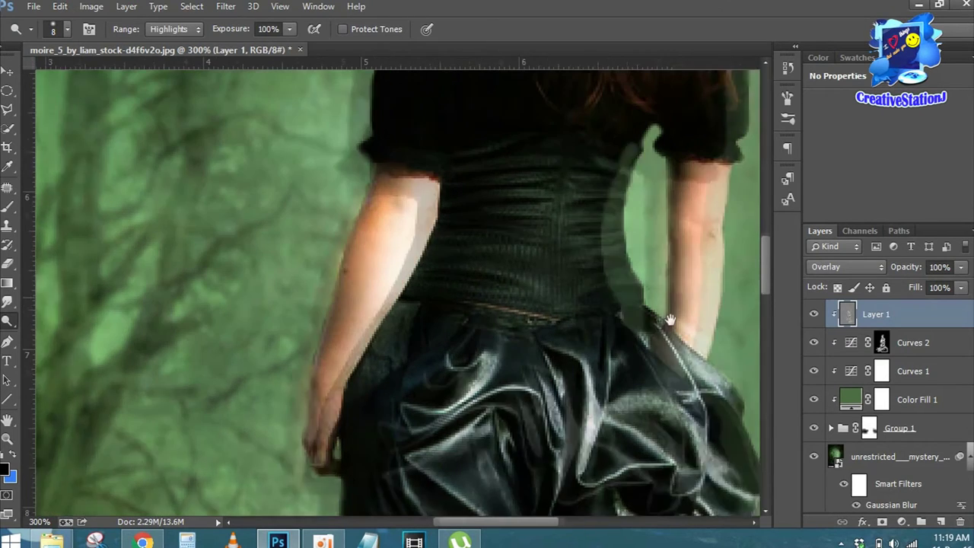
{"action": "scroll", "coordinate": [691, 287], "scroll_direction": "right", "scroll_amount": 2}
{"action": "left_click_drag", "start_coordinate": [675, 204], "coordinate": [656, 370]}
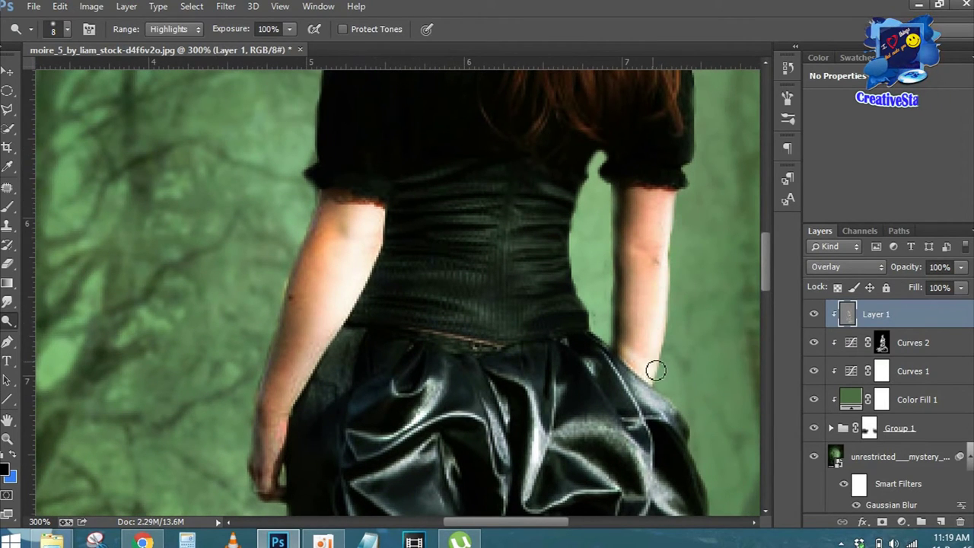
{"action": "left_click_drag", "start_coordinate": [381, 218], "coordinate": [284, 424]}
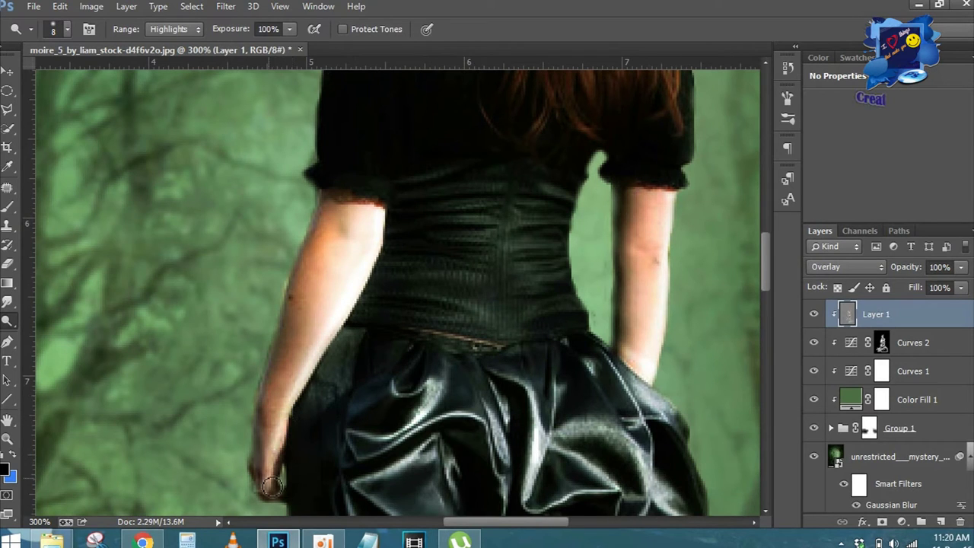
Lighten the right edge of the hair.
{"action": "scroll", "coordinate": [462, 327], "scroll_direction": "up", "scroll_amount": 5}
{"action": "scroll", "coordinate": [622, 290], "scroll_direction": "right", "scroll_amount": 2}
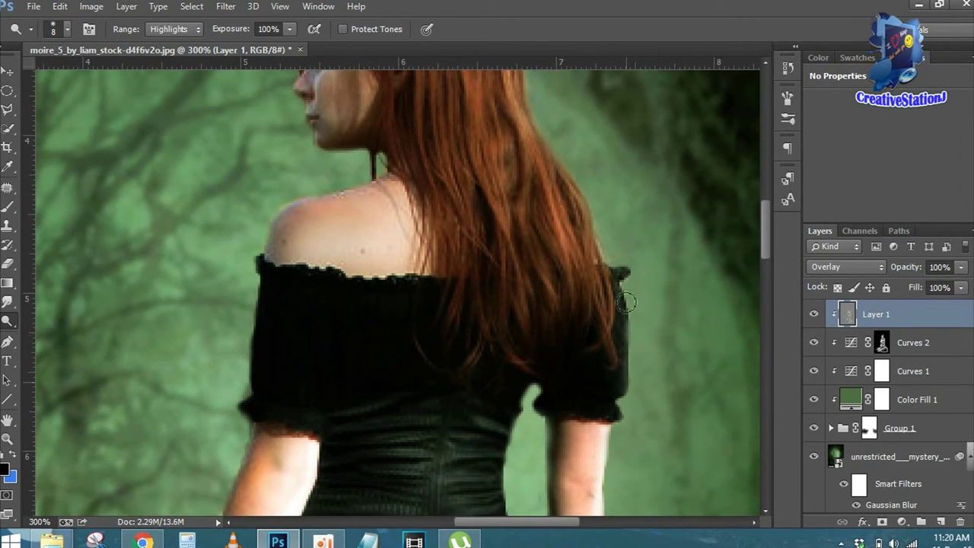
{"action": "left_click_drag", "start_coordinate": [615, 251], "coordinate": [592, 242]}
{"action": "mouse_move", "coordinate": [552, 194]}
{"action": "left_mouse_down"}
{"action": "mouse_move", "coordinate": [571, 266]}
{"action": "mouse_move", "coordinate": [517, 99]}
{"action": "left_mouse_up"}
{"action": "scroll", "coordinate": [504, 298], "scroll_direction": "up", "scroll_amount": 2}
{"action": "scroll", "coordinate": [539, 256], "scroll_direction": "up", "scroll_amount": 2}
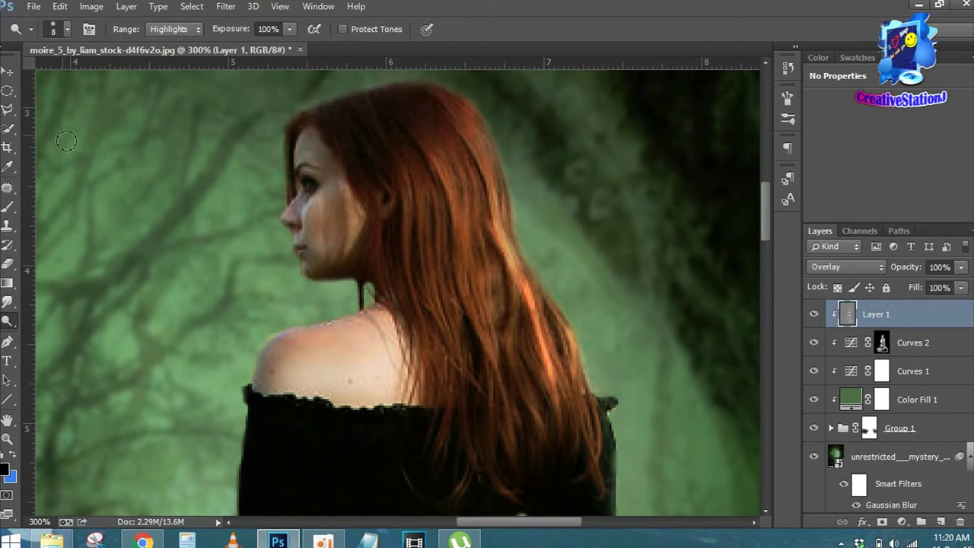
At 67% exposure, brighten the hair highlight strands and bare shoulder, then fit the image on screen.
{"action": "left_click_drag", "start_coordinate": [222, 31], "coordinate": [212, 29]}
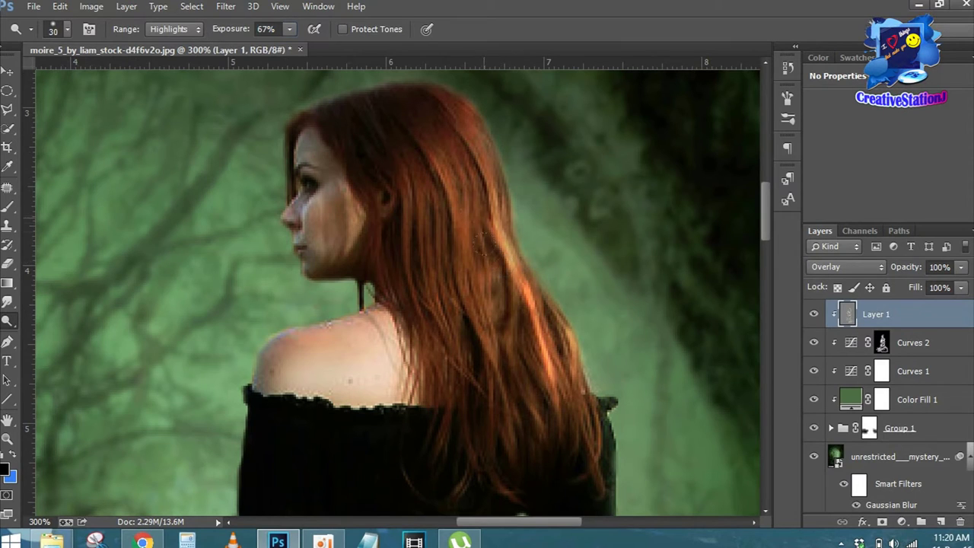
{"action": "left_click_drag", "start_coordinate": [548, 366], "coordinate": [487, 220]}
{"action": "left_click_drag", "start_coordinate": [476, 281], "coordinate": [464, 182]}
{"action": "mouse_move", "coordinate": [464, 122]}
{"action": "left_mouse_down"}
{"action": "mouse_move", "coordinate": [468, 281]}
{"action": "mouse_move", "coordinate": [557, 418]}
{"action": "left_mouse_up"}
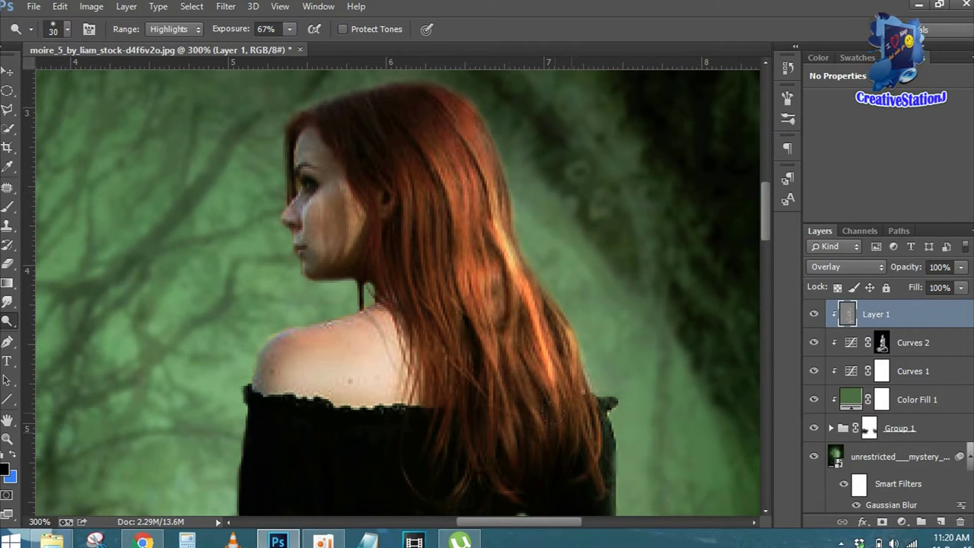
{"action": "left_click_drag", "start_coordinate": [465, 286], "coordinate": [428, 376]}
{"action": "mouse_move", "coordinate": [338, 335]}
{"action": "left_mouse_down"}
{"action": "mouse_move", "coordinate": [365, 385]}
{"action": "mouse_move", "coordinate": [399, 335]}
{"action": "left_mouse_up"}
{"action": "key", "text": "ctrl+0"}
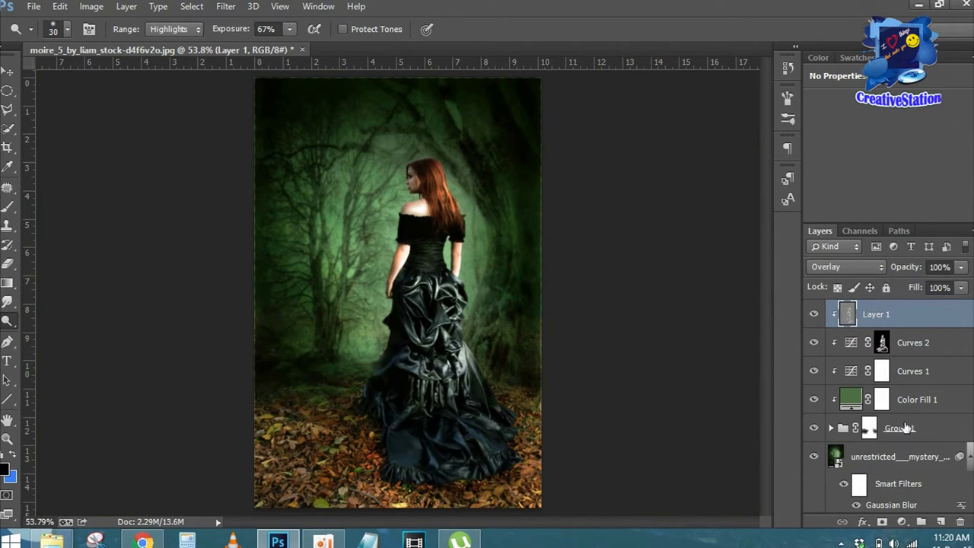
Group Layer 1 through Group 1 into Group 2 and add a new Layer 2.
{"action": "left_click", "coordinate": [908, 427]}
{"action": "left_click", "coordinate": [913, 321], "text": "shift"}
{"action": "key", "text": "ctrl+g"}
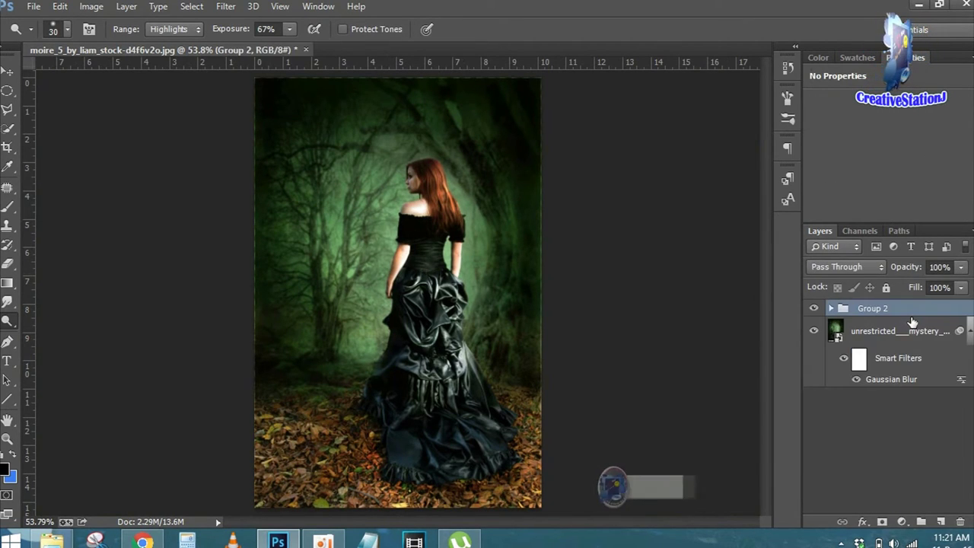
{"action": "left_click", "coordinate": [940, 522]}
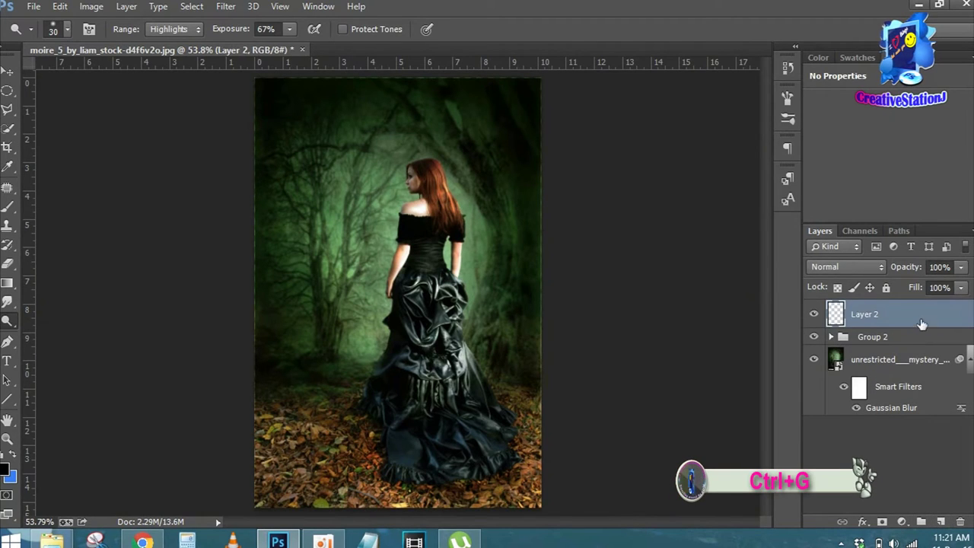
With an 80 px brush at 49% opacity, darken the leaves along the bottom.
{"action": "left_click", "coordinate": [7, 205]}
{"action": "key", "text": "bracketright"}
{"action": "key", "text": "bracketright"}
{"action": "key", "text": "bracketright"}
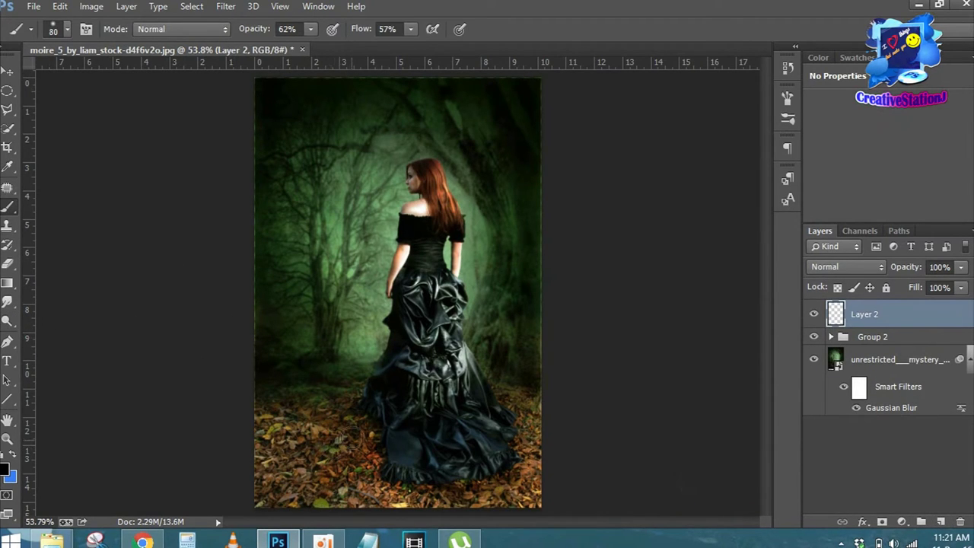
{"action": "left_click_drag", "start_coordinate": [268, 29], "coordinate": [276, 29]}
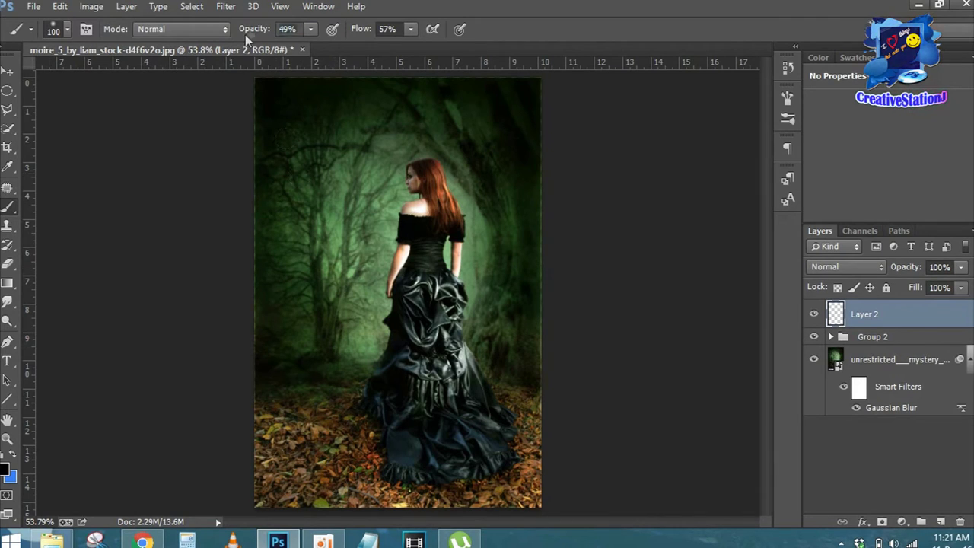
{"action": "left_click_drag", "start_coordinate": [365, 438], "coordinate": [344, 409]}
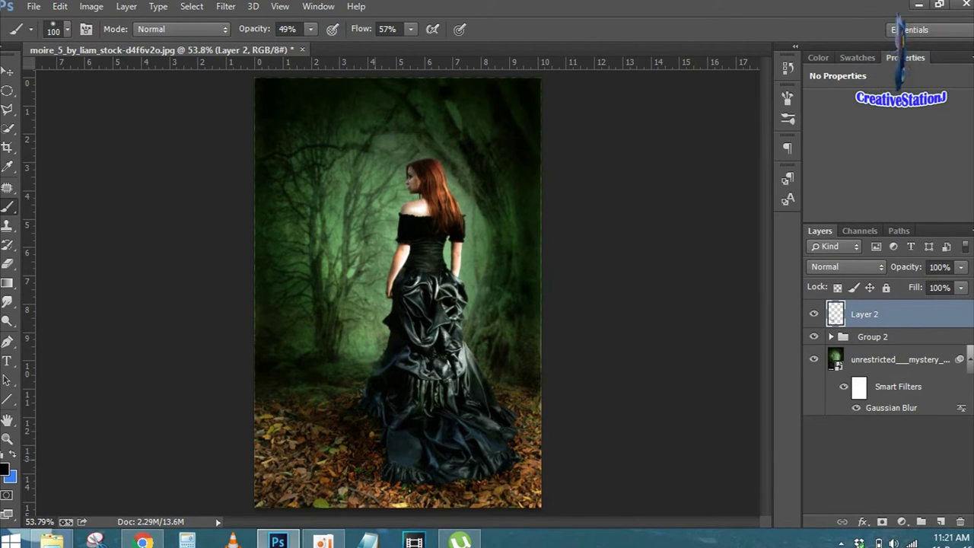
{"action": "left_click_drag", "start_coordinate": [361, 457], "coordinate": [487, 487]}
{"action": "mouse_move", "coordinate": [350, 480]}
{"action": "left_mouse_down"}
{"action": "mouse_move", "coordinate": [315, 468]}
{"action": "mouse_move", "coordinate": [285, 423]}
{"action": "left_mouse_up"}
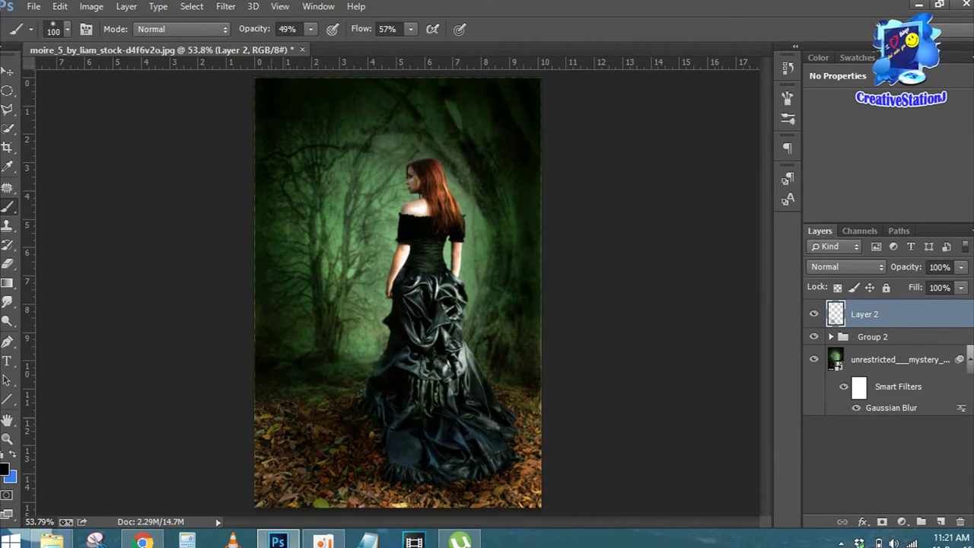
{"action": "mouse_move", "coordinate": [327, 464]}
{"action": "left_mouse_down"}
{"action": "mouse_move", "coordinate": [396, 495]}
{"action": "mouse_move", "coordinate": [434, 497]}
{"action": "left_mouse_up"}
{"action": "left_click_drag", "start_coordinate": [319, 441], "coordinate": [344, 429]}
Darken the ground along the lower-left dress edge and below the hem.
{"action": "scroll", "coordinate": [352, 427], "scroll_direction": "up", "scroll_amount": 1}
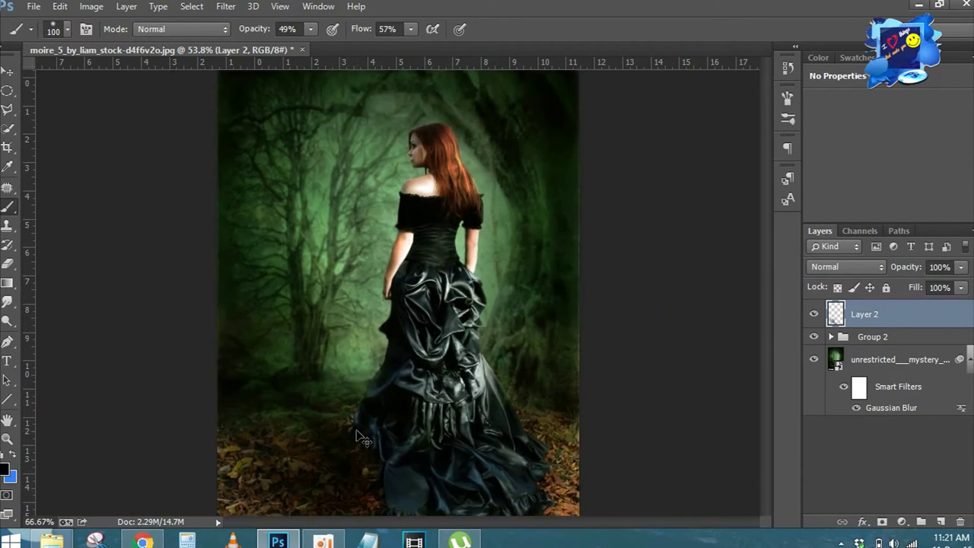
{"action": "scroll", "coordinate": [352, 427], "scroll_direction": "up", "scroll_amount": 1}
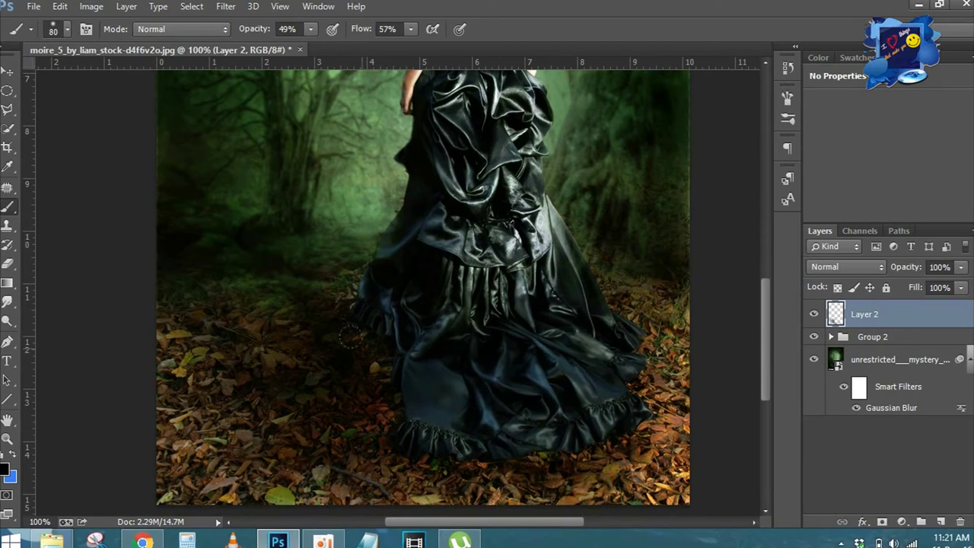
{"action": "left_click_drag", "start_coordinate": [345, 325], "coordinate": [373, 385]}
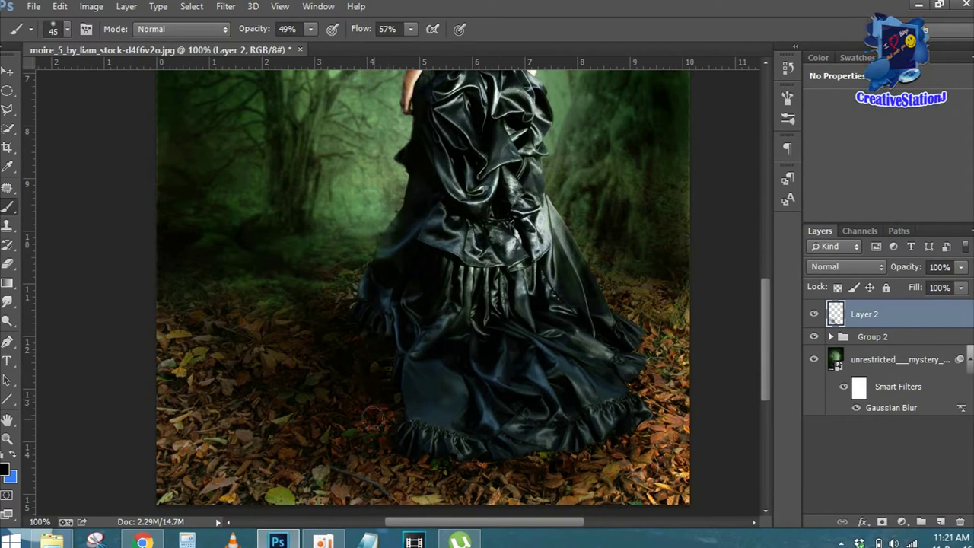
{"action": "left_click_drag", "start_coordinate": [375, 428], "coordinate": [468, 470]}
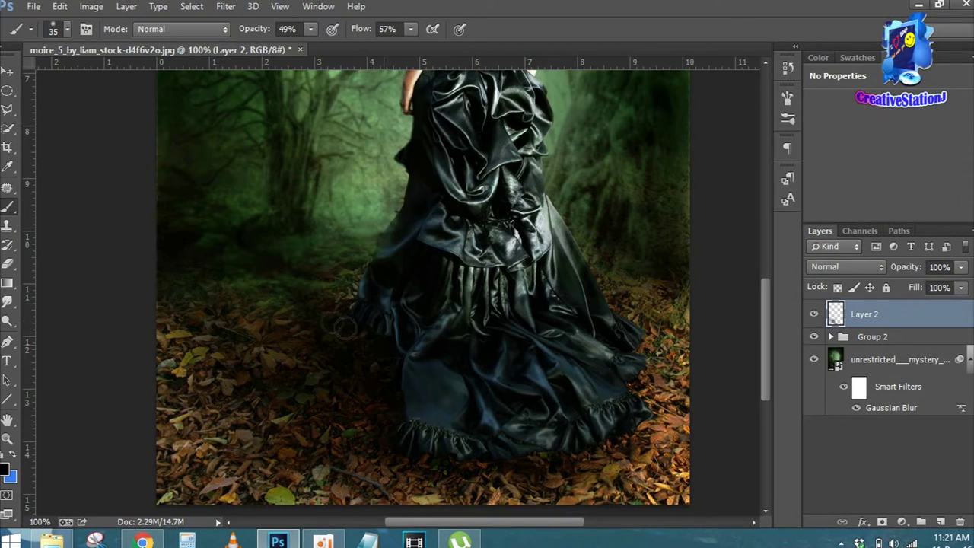
{"action": "left_click_drag", "start_coordinate": [340, 311], "coordinate": [382, 428]}
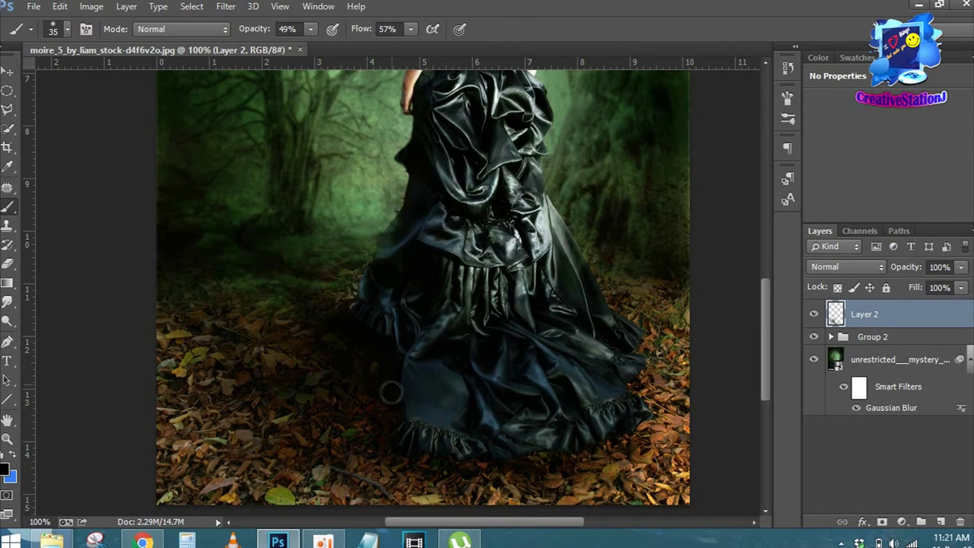
With a 70 px brush, darken the lower-left forest-floor leaves, then fit the image on screen.
{"action": "key", "text": "p"}
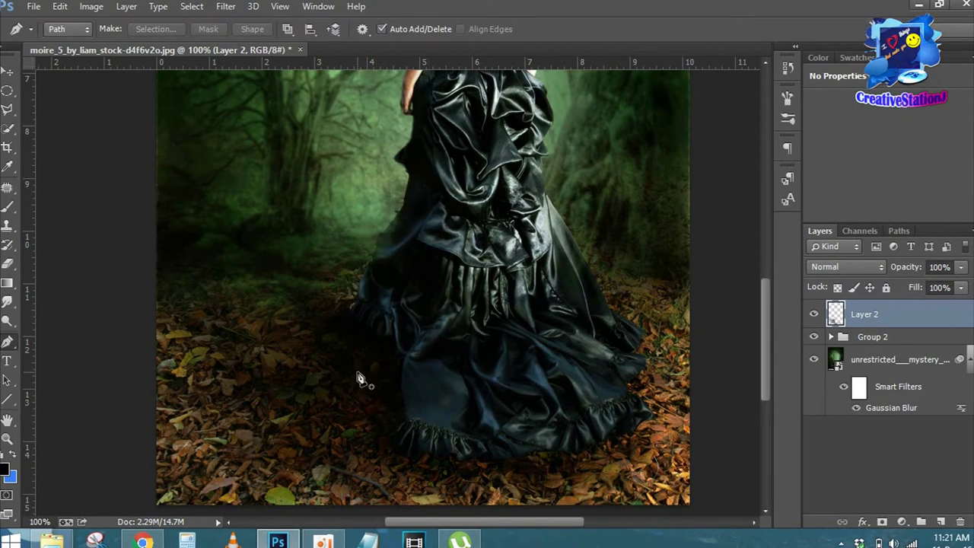
{"action": "left_click", "coordinate": [7, 207]}
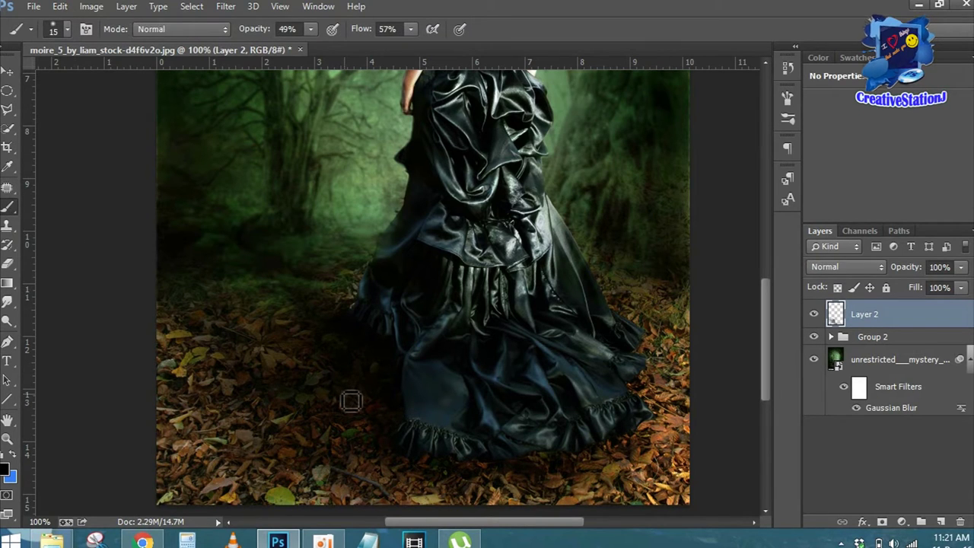
{"action": "key", "text": "bracketright"}
{"action": "key", "text": "bracketright"}
{"action": "key", "text": "bracketright"}
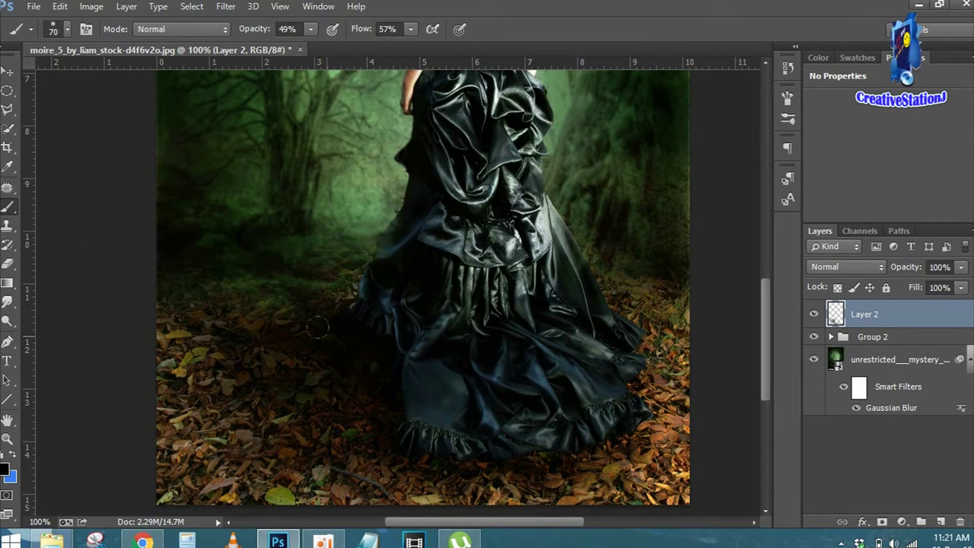
{"action": "left_click_drag", "start_coordinate": [302, 398], "coordinate": [382, 469]}
{"action": "mouse_move", "coordinate": [228, 351]}
{"action": "left_mouse_down"}
{"action": "mouse_move", "coordinate": [179, 330]}
{"action": "mouse_move", "coordinate": [282, 323]}
{"action": "left_mouse_up"}
{"action": "mouse_move", "coordinate": [183, 335]}
{"action": "left_mouse_down"}
{"action": "mouse_move", "coordinate": [240, 379]}
{"action": "mouse_move", "coordinate": [175, 358]}
{"action": "left_mouse_up"}
{"action": "left_click_drag", "start_coordinate": [266, 362], "coordinate": [276, 365]}
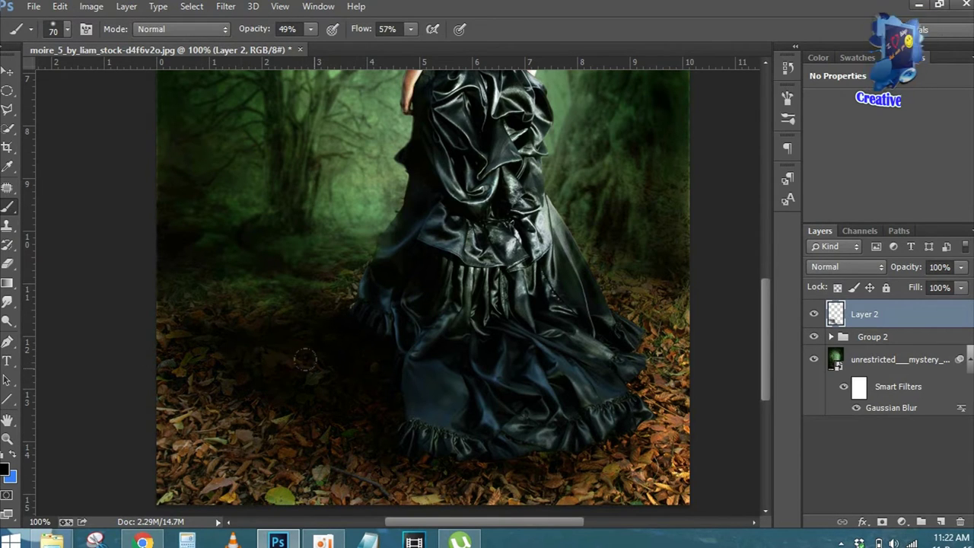
{"action": "key", "text": "ctrl+0"}
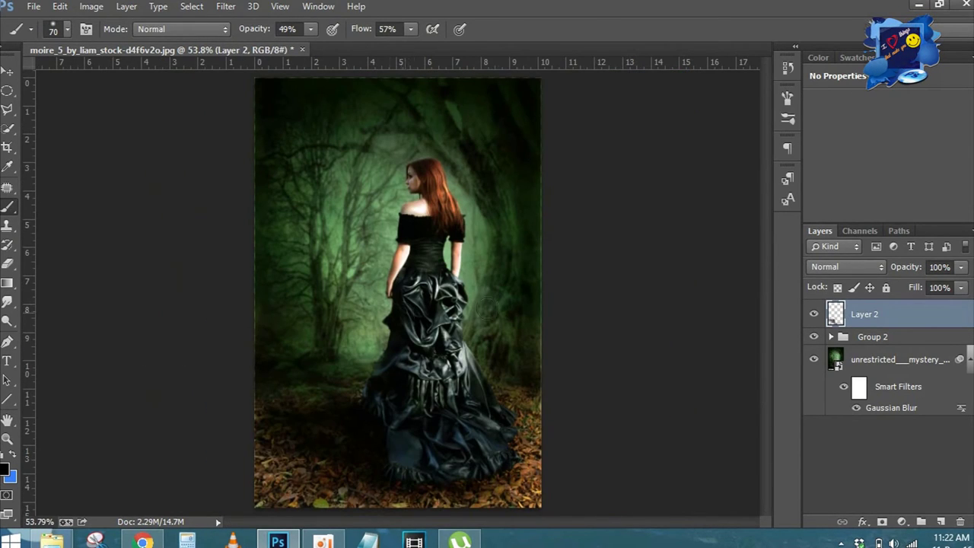
Give the forest background a Hue/Saturation adjustment: Hue +3, Saturation +22, Lightness +5.
{"action": "left_click", "coordinate": [877, 359]}
{"action": "left_click", "coordinate": [901, 525]}
{"action": "left_click", "coordinate": [895, 344]}
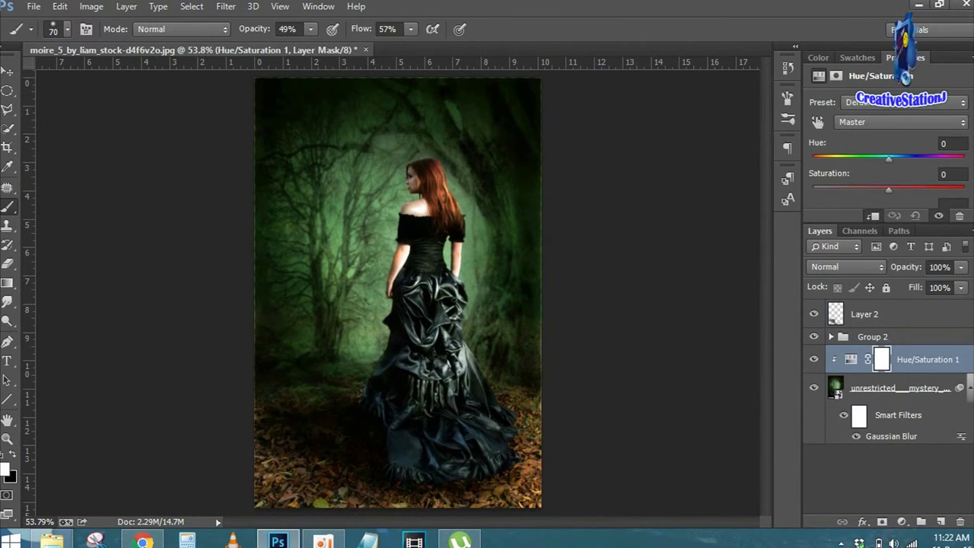
{"action": "scroll", "coordinate": [886, 160], "scroll_direction": "down", "scroll_amount": 2}
{"action": "mouse_move", "coordinate": [888, 127]}
{"action": "left_mouse_down"}
{"action": "mouse_move", "coordinate": [905, 157]}
{"action": "mouse_move", "coordinate": [907, 184]}
{"action": "mouse_move", "coordinate": [896, 185]}
{"action": "left_mouse_up"}
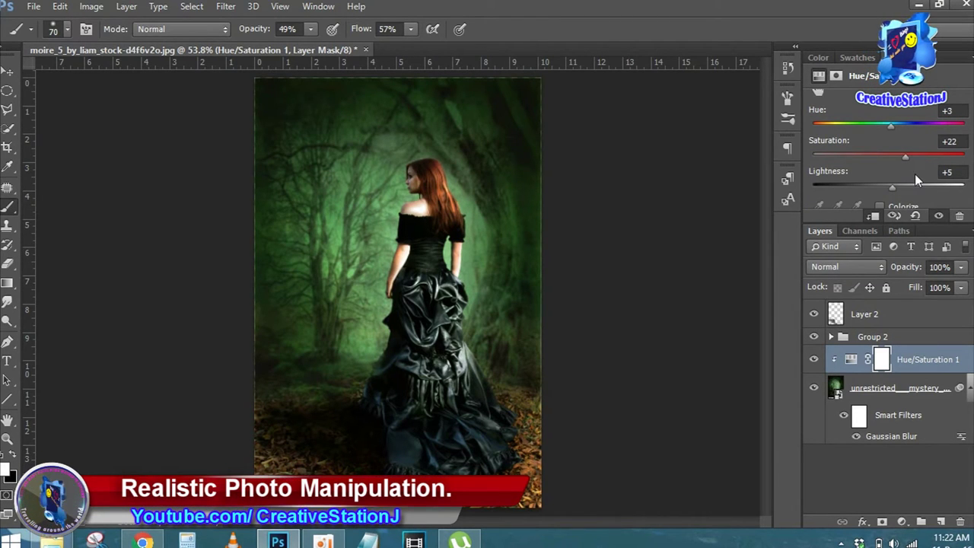
{"action": "left_click", "coordinate": [916, 314]}
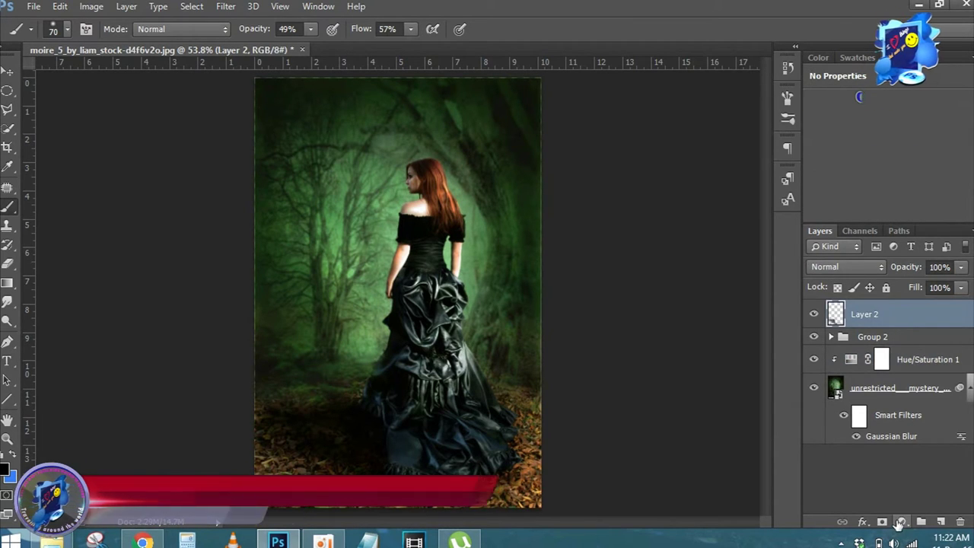
Add a reversed radial Gradient Fill vignette at 228% scale, centred toward the woman.
{"action": "left_click", "coordinate": [900, 523]}
{"action": "left_click", "coordinate": [887, 219]}
{"action": "left_click", "coordinate": [715, 190]}
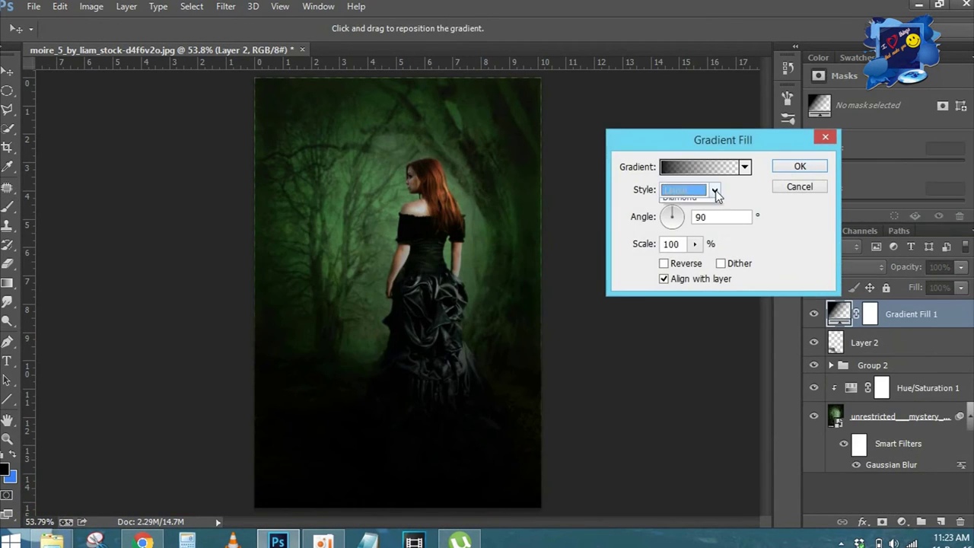
{"action": "left_click", "coordinate": [681, 207]}
{"action": "left_click", "coordinate": [664, 264]}
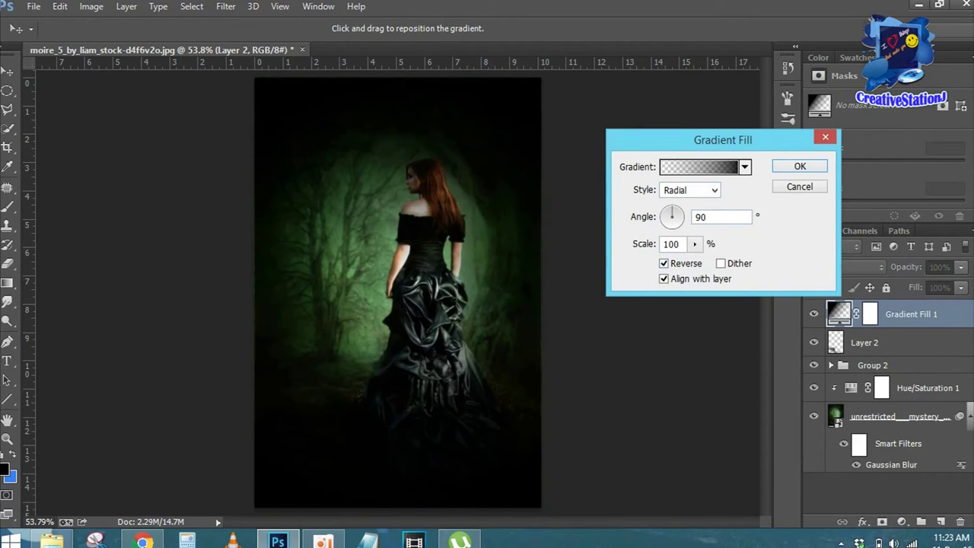
{"action": "left_click_drag", "start_coordinate": [457, 323], "coordinate": [459, 298]}
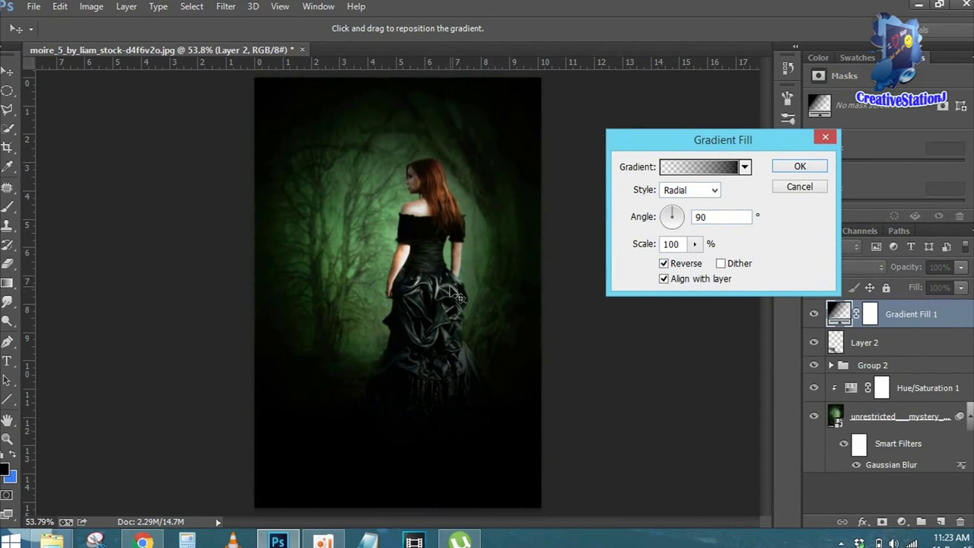
{"action": "left_click", "coordinate": [695, 245]}
{"action": "left_click_drag", "start_coordinate": [706, 262], "coordinate": [705, 262]}
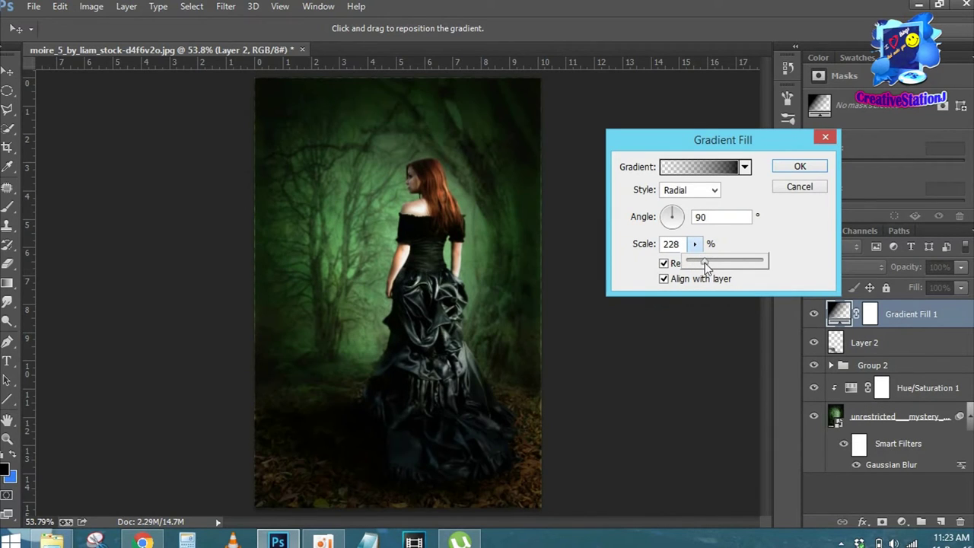
{"action": "left_click", "coordinate": [800, 166]}
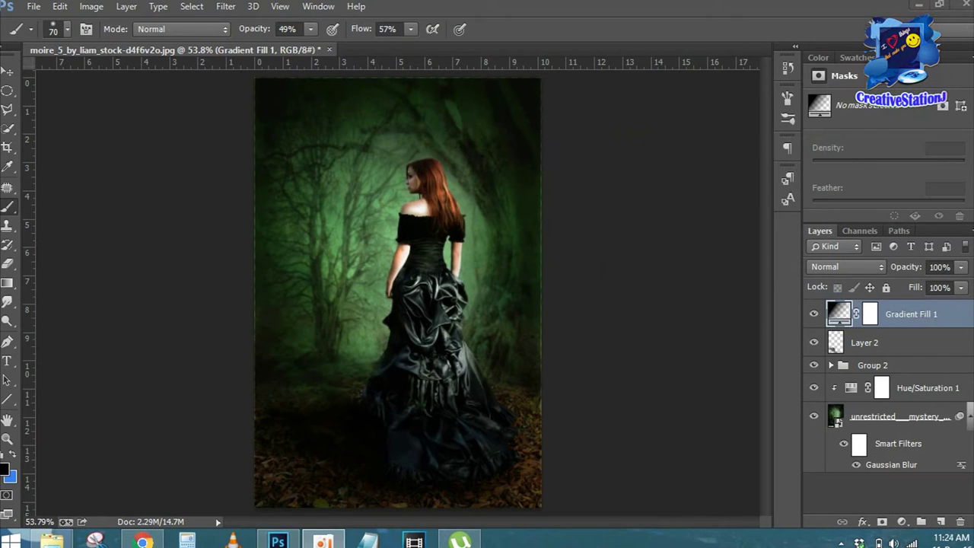
{"action": "left_click", "coordinate": [921, 343]}
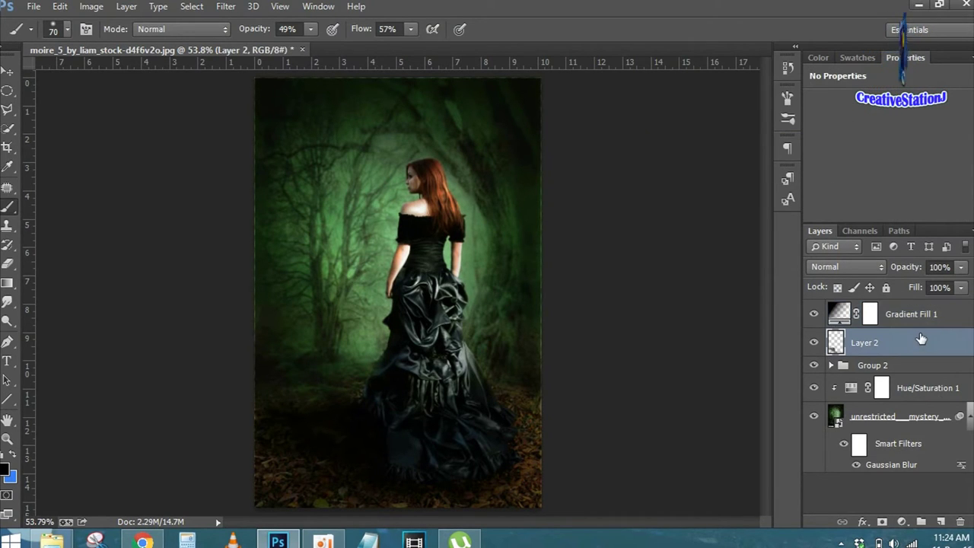
Place the birds_04 PNG across the upper forest and move its layer below Group 2.
{"action": "left_click", "coordinate": [51, 540]}
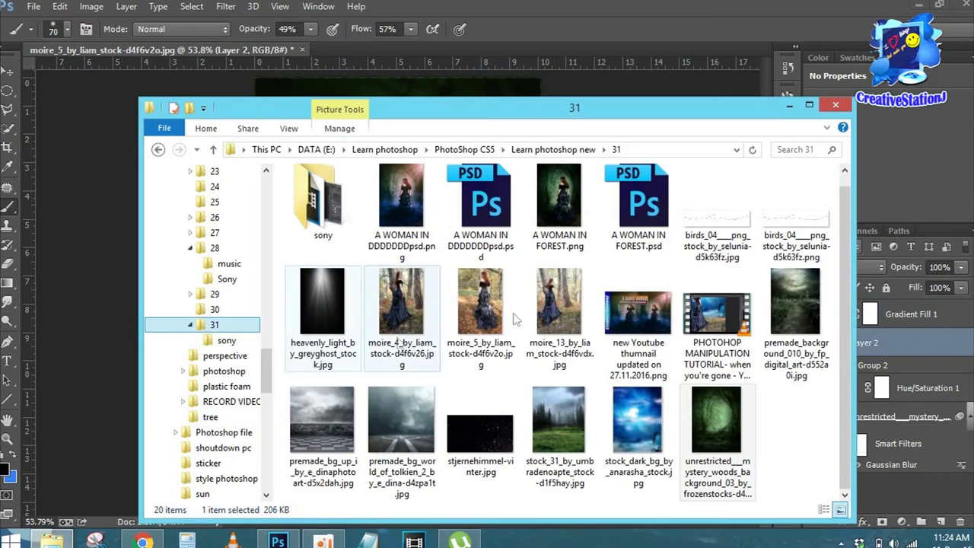
{"action": "left_click_drag", "start_coordinate": [546, 238], "coordinate": [101, 229]}
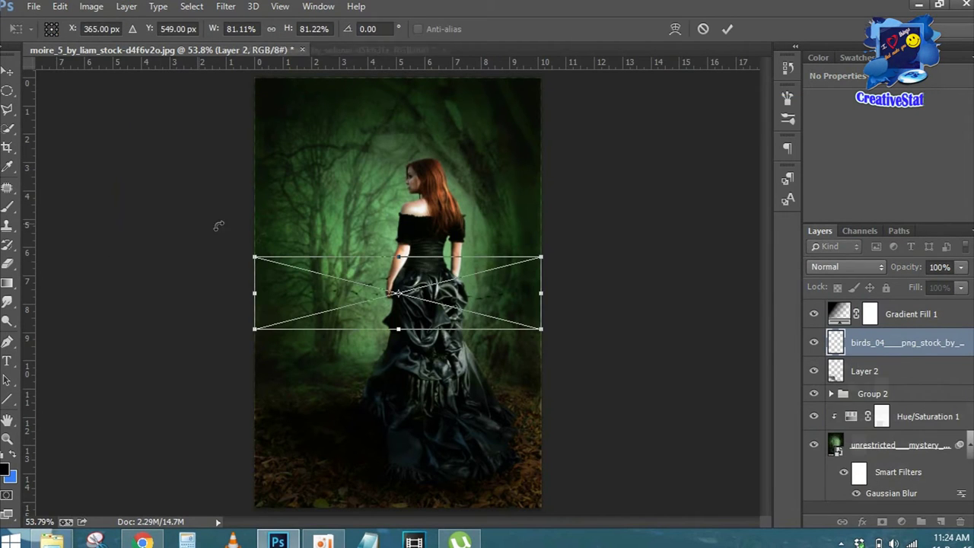
{"action": "mouse_move", "coordinate": [360, 271]}
{"action": "left_mouse_down"}
{"action": "mouse_move", "coordinate": [346, 185]}
{"action": "mouse_move", "coordinate": [384, 114]}
{"action": "left_mouse_up"}
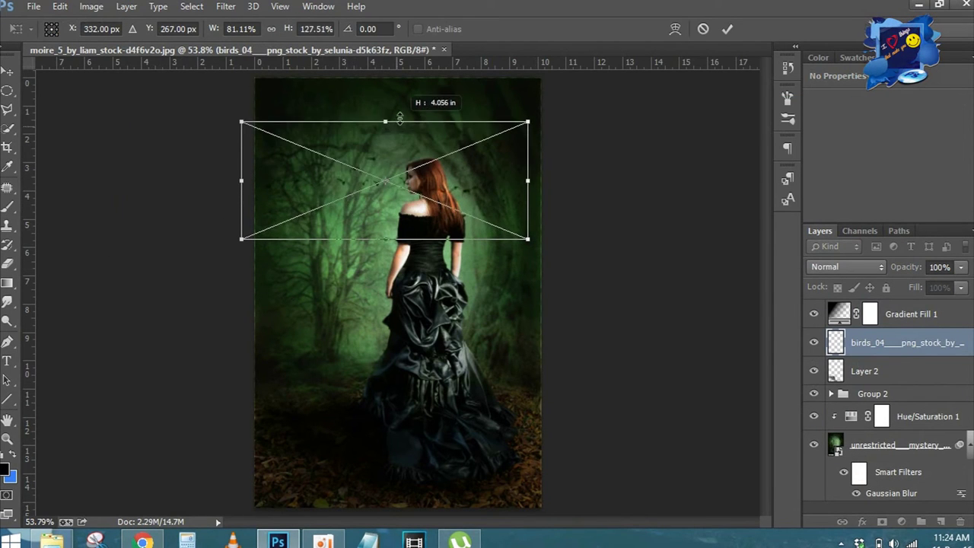
{"action": "left_click_drag", "start_coordinate": [528, 176], "coordinate": [539, 179]}
{"action": "left_click_drag", "start_coordinate": [391, 239], "coordinate": [392, 277]}
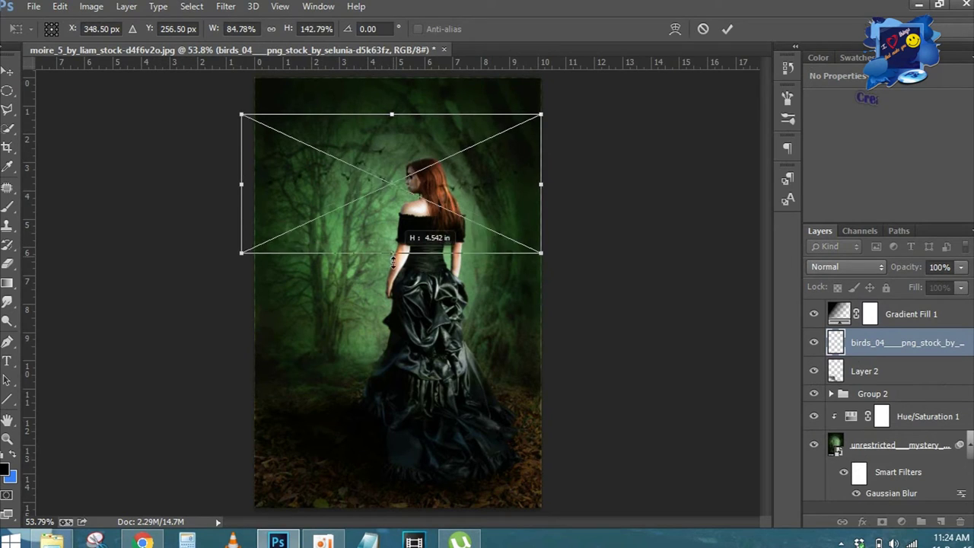
{"action": "left_click_drag", "start_coordinate": [471, 236], "coordinate": [475, 238]}
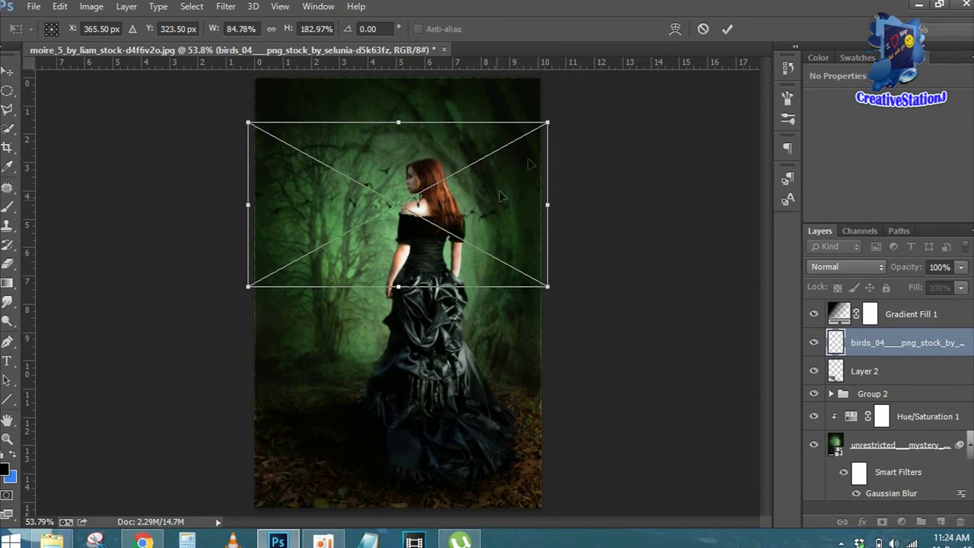
{"action": "left_click", "coordinate": [728, 29]}
{"action": "key", "text": "b"}
{"action": "left_click_drag", "start_coordinate": [889, 347], "coordinate": [906, 409]}
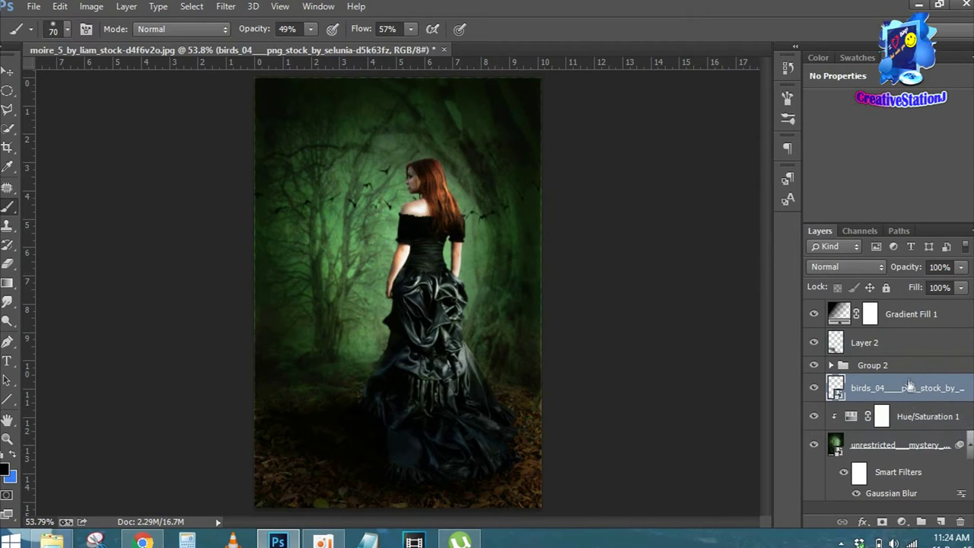
Clip a Hue/Saturation adjustment to the birds: Hue +35, Saturation -20, Lightness -7.
{"action": "left_click", "coordinate": [902, 522]}
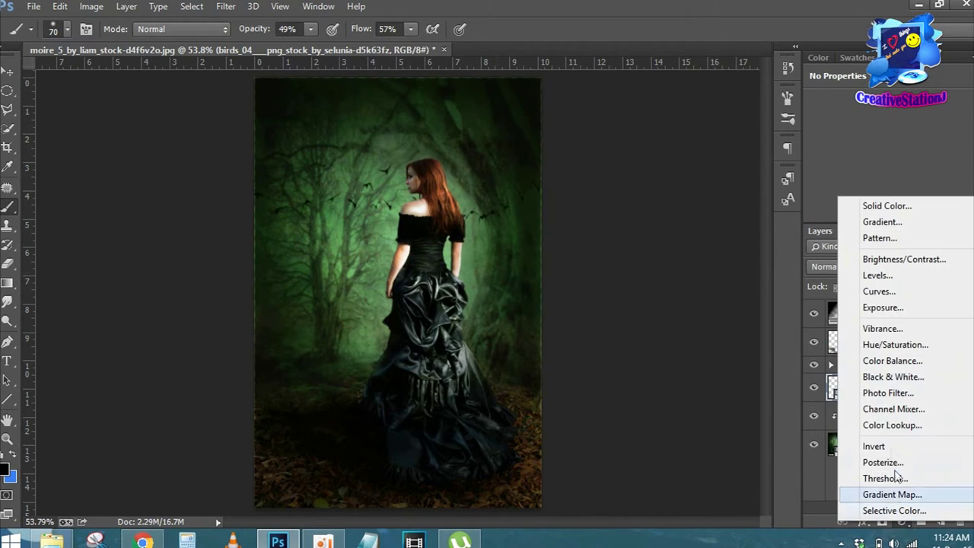
{"action": "left_click", "coordinate": [895, 344]}
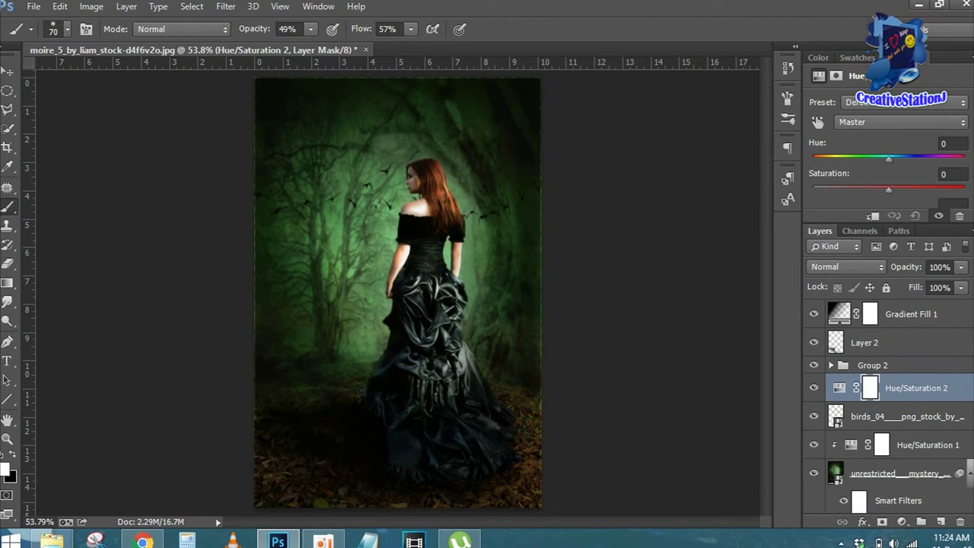
{"action": "scroll", "coordinate": [921, 179], "scroll_direction": "down", "scroll_amount": 2}
{"action": "mouse_move", "coordinate": [889, 175]}
{"action": "left_mouse_down"}
{"action": "mouse_move", "coordinate": [909, 172]}
{"action": "mouse_move", "coordinate": [884, 179]}
{"action": "left_mouse_up"}
{"action": "left_click", "coordinate": [873, 217]}
{"action": "left_click_drag", "start_coordinate": [888, 144], "coordinate": [873, 143]}
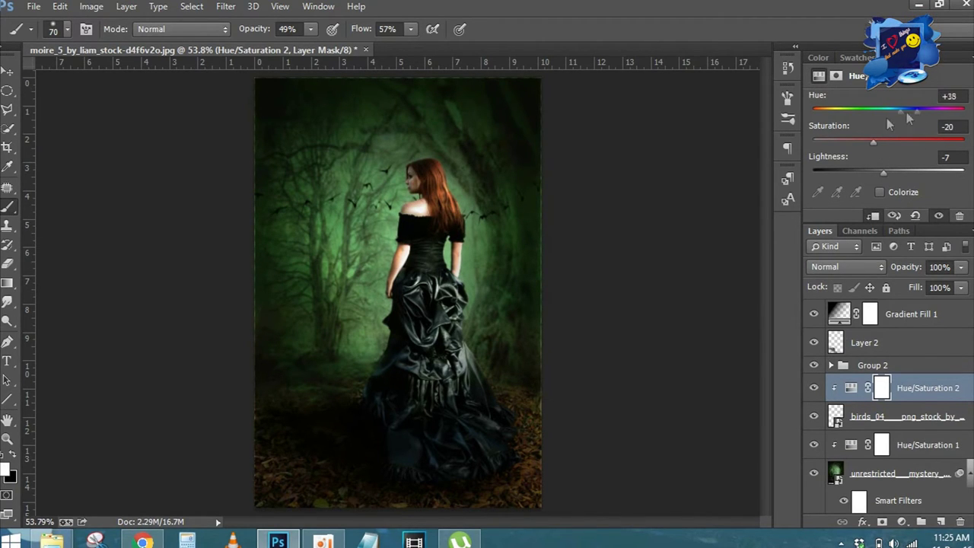
Lower the birds layer to 90% opacity and reselect Layer 2.
{"action": "left_click", "coordinate": [906, 416]}
{"action": "mouse_move", "coordinate": [917, 267]}
{"action": "left_mouse_down"}
{"action": "mouse_move", "coordinate": [889, 272]}
{"action": "mouse_move", "coordinate": [911, 269]}
{"action": "left_mouse_up"}
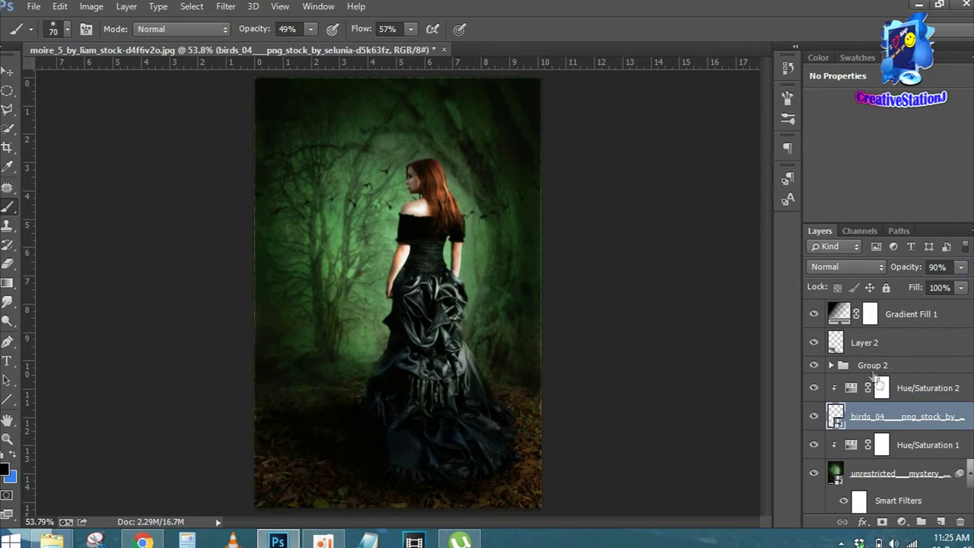
{"action": "left_click", "coordinate": [942, 315]}
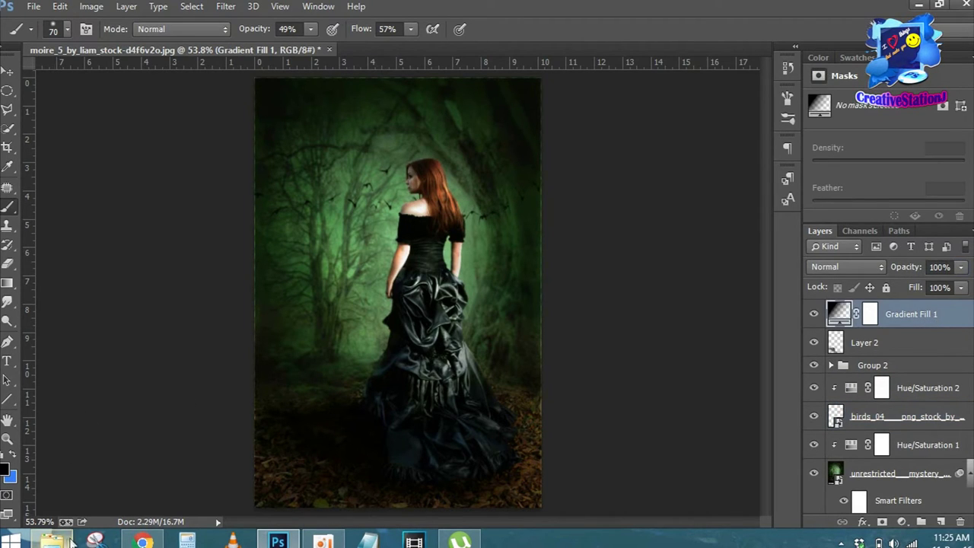
{"action": "left_click", "coordinate": [904, 344]}
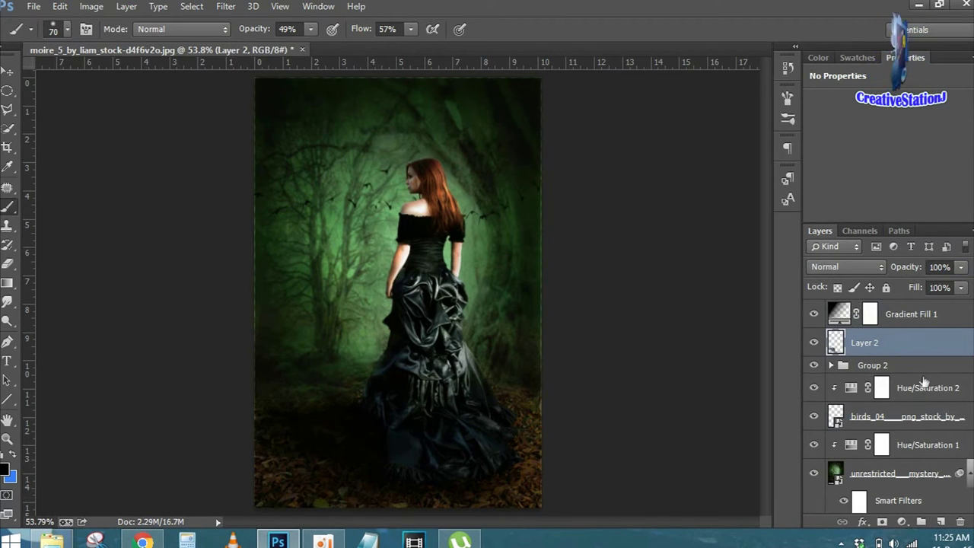
Add a new Layer 3 and sample a dark forest green as the foreground colour.
{"action": "left_click", "coordinate": [941, 522]}
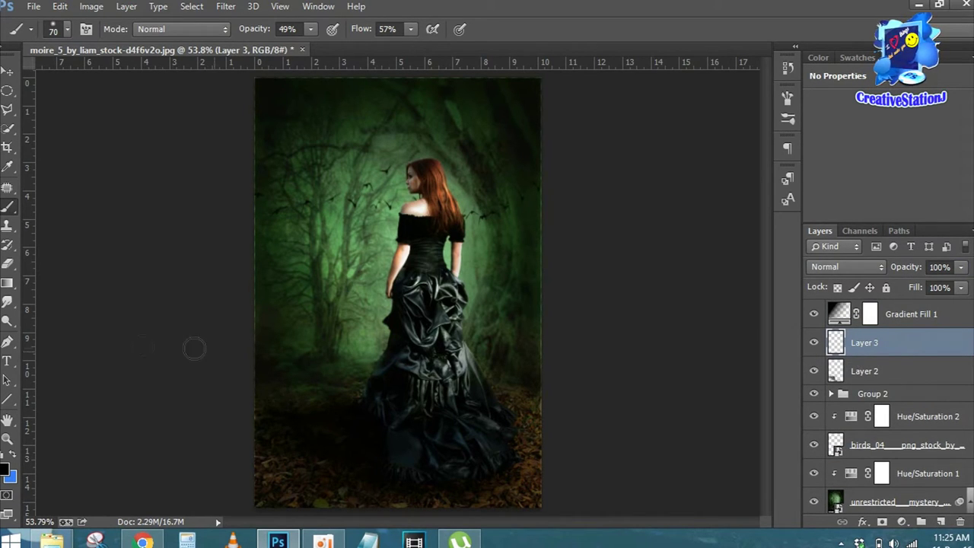
{"action": "left_click", "coordinate": [5, 468]}
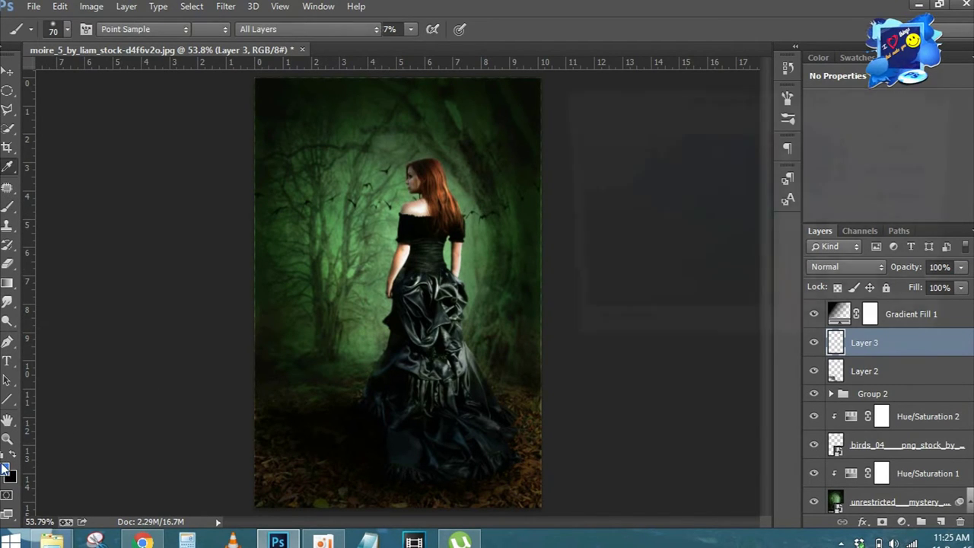
{"action": "left_click", "coordinate": [362, 347]}
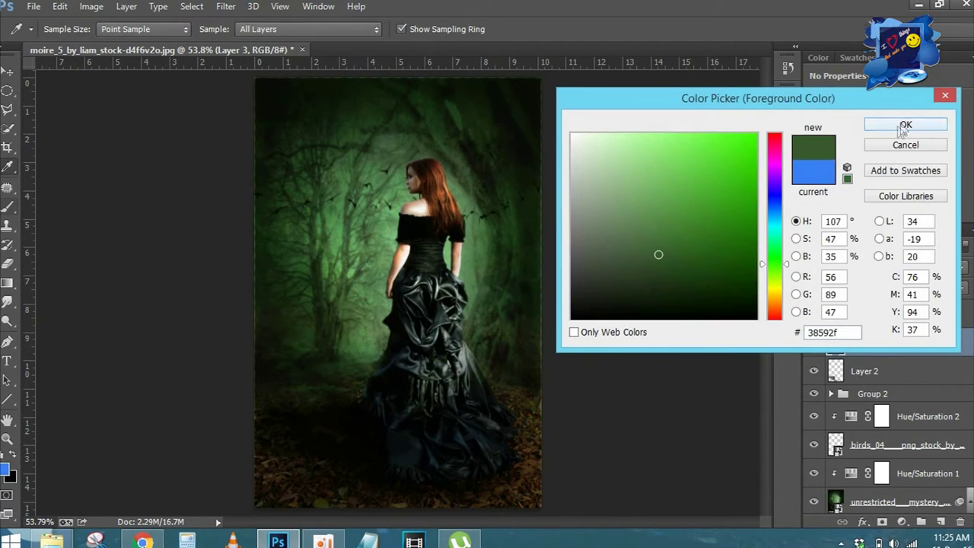
{"action": "left_click", "coordinate": [906, 124]}
Set up a 128 px cloud-like brush with Shape Dynamics enabled.
{"action": "key", "text": "b"}
{"action": "right_click", "coordinate": [424, 221]}
{"action": "left_click_drag", "start_coordinate": [494, 320], "coordinate": [495, 381]}
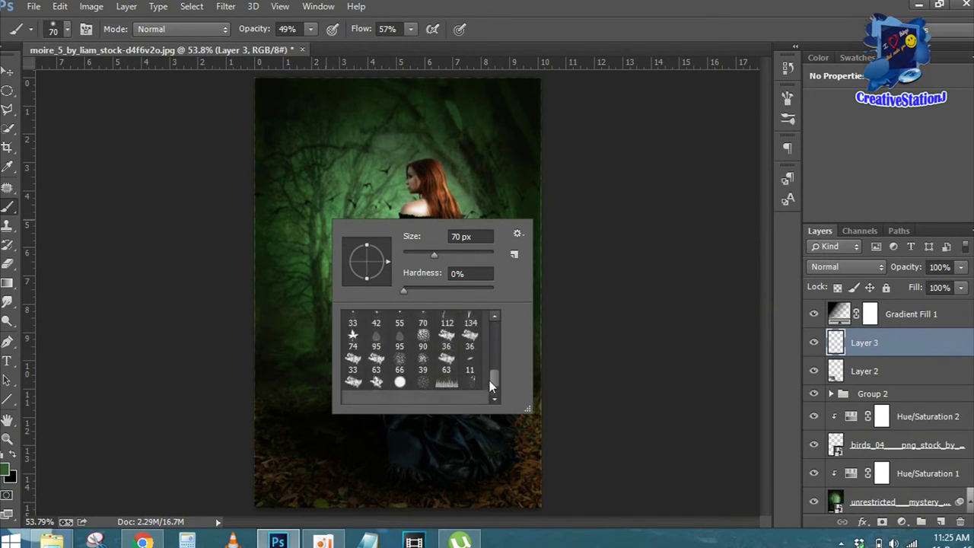
{"action": "left_click", "coordinate": [375, 369]}
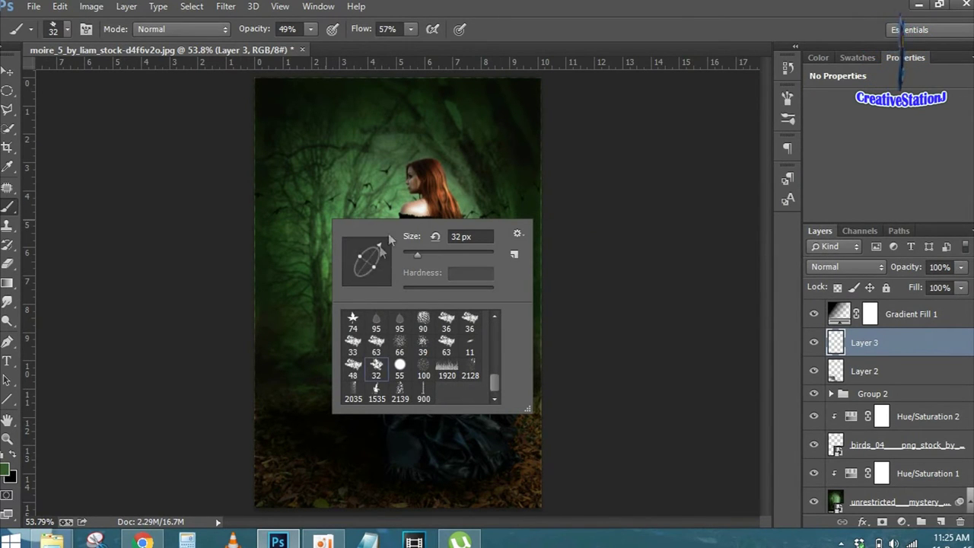
{"action": "left_click_drag", "start_coordinate": [413, 241], "coordinate": [480, 241]}
{"action": "key", "text": "Return"}
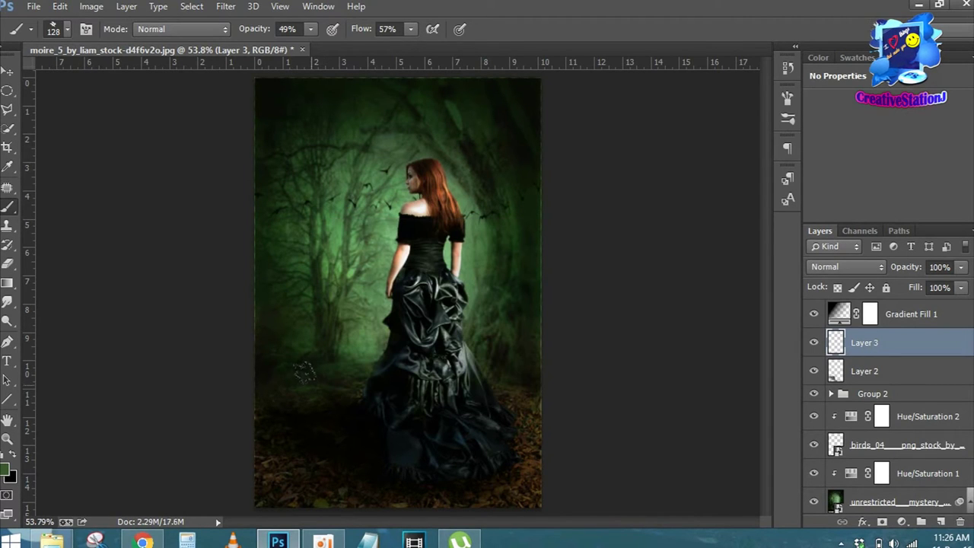
{"action": "left_click", "coordinate": [85, 29]}
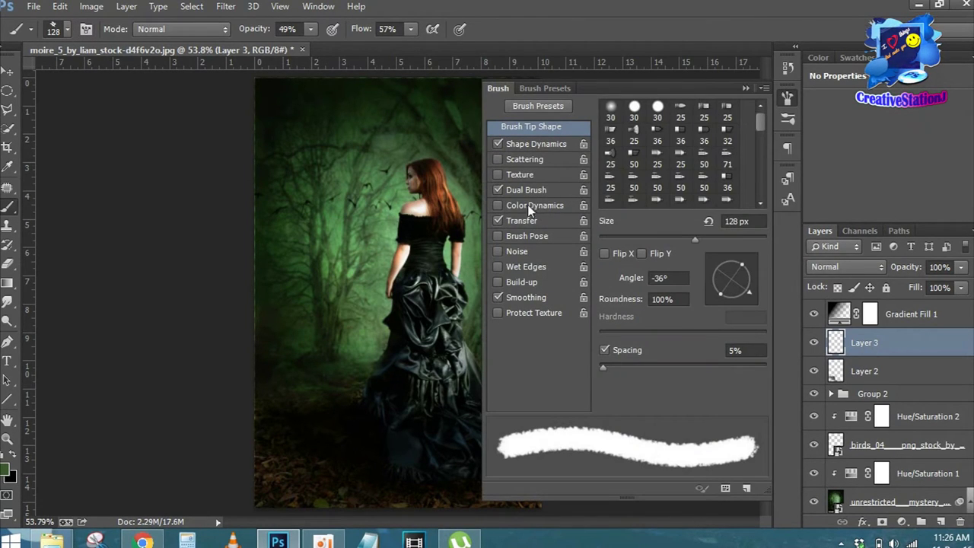
{"action": "left_click", "coordinate": [536, 144]}
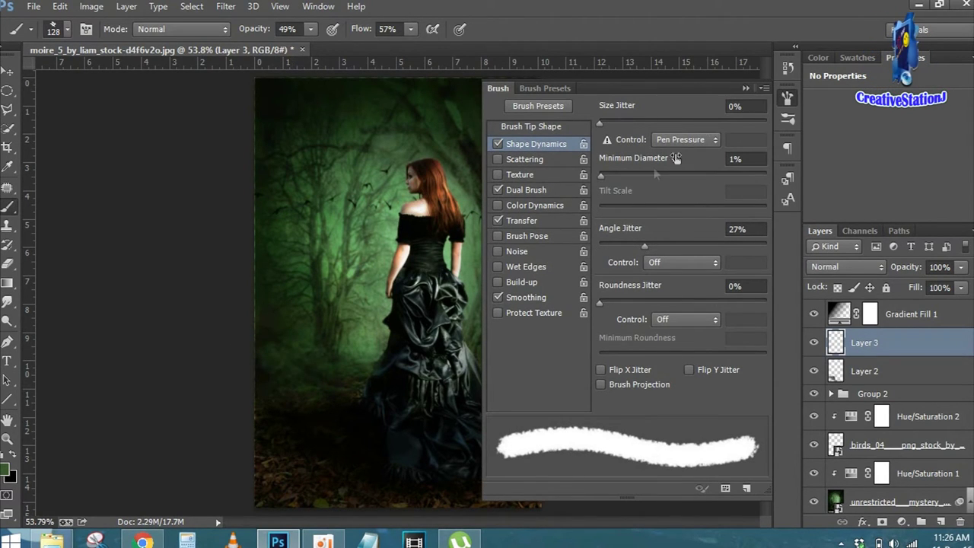
{"action": "left_click", "coordinate": [747, 89]}
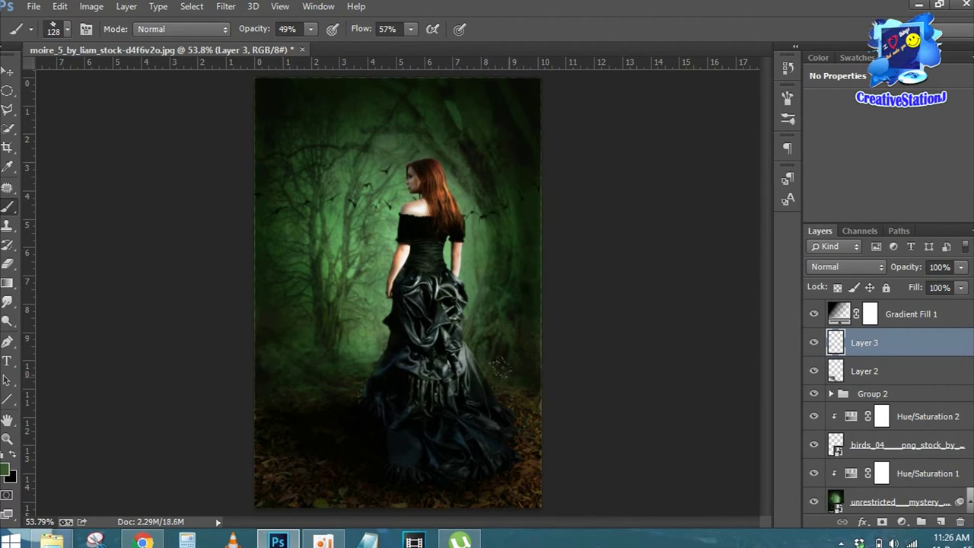
Paint green fog beside the dress and across the lower ground, then enlarge the brush to 150 px.
{"action": "left_click_drag", "start_coordinate": [487, 370], "coordinate": [487, 344]}
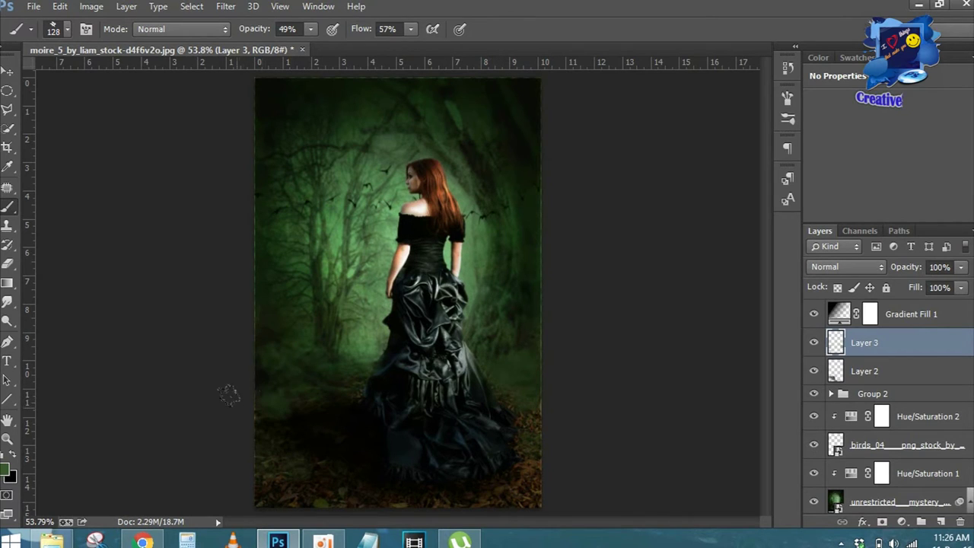
{"action": "mouse_move", "coordinate": [256, 450]}
{"action": "left_mouse_down"}
{"action": "mouse_move", "coordinate": [308, 464]}
{"action": "mouse_move", "coordinate": [315, 451]}
{"action": "mouse_move", "coordinate": [321, 488]}
{"action": "left_mouse_up"}
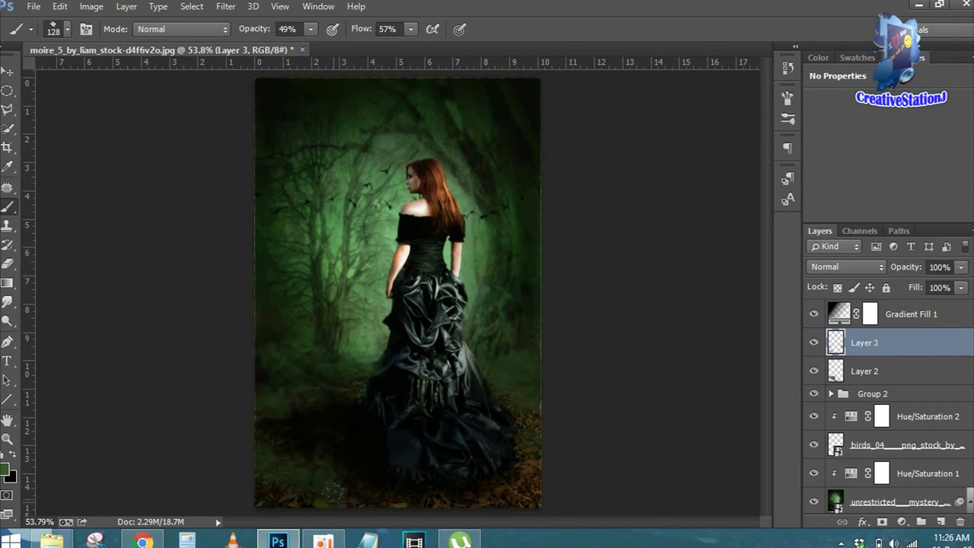
{"action": "mouse_move", "coordinate": [345, 454]}
{"action": "left_mouse_down"}
{"action": "mouse_move", "coordinate": [409, 445]}
{"action": "mouse_move", "coordinate": [430, 476]}
{"action": "left_mouse_up"}
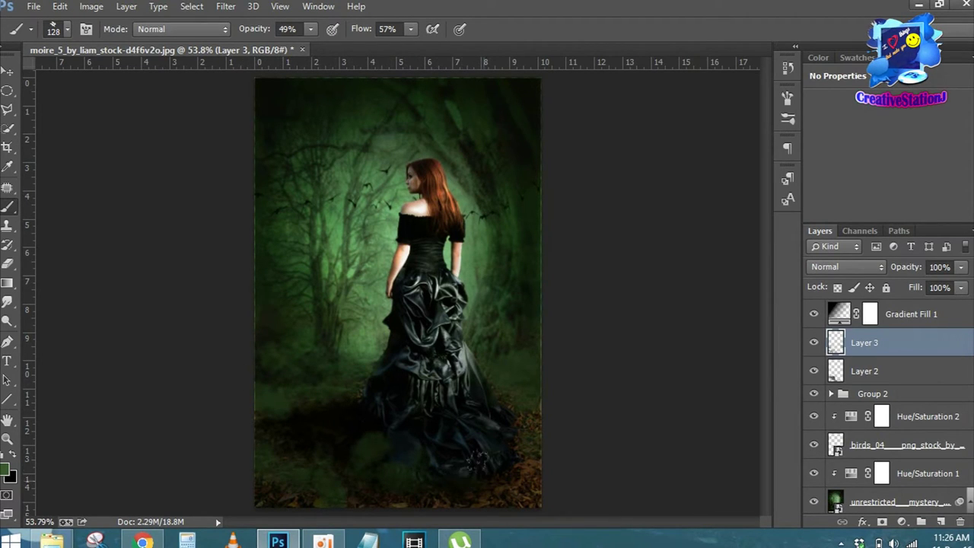
{"action": "key", "text": "bracketright"}
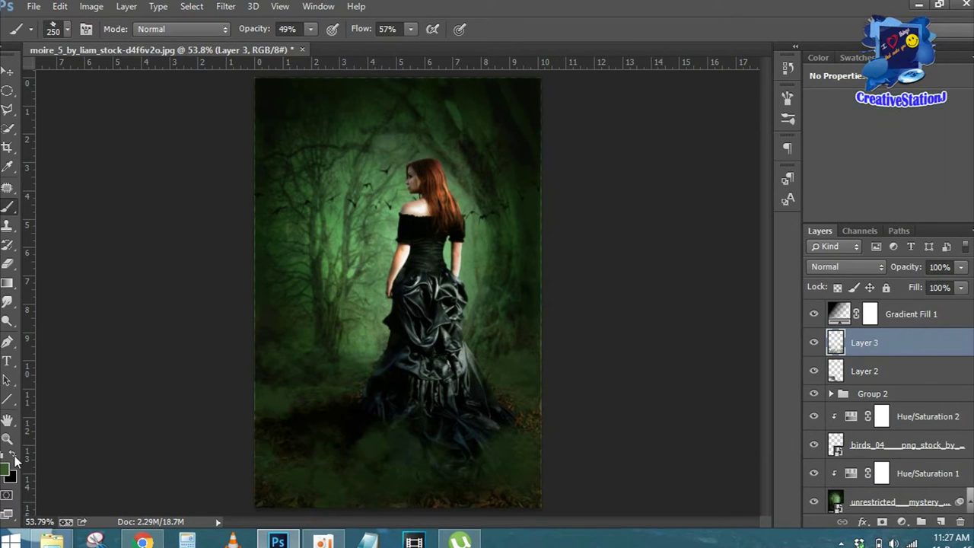
Add a layer mask to Layer 3 and set the foreground colour to light green.
{"action": "left_click", "coordinate": [882, 522]}
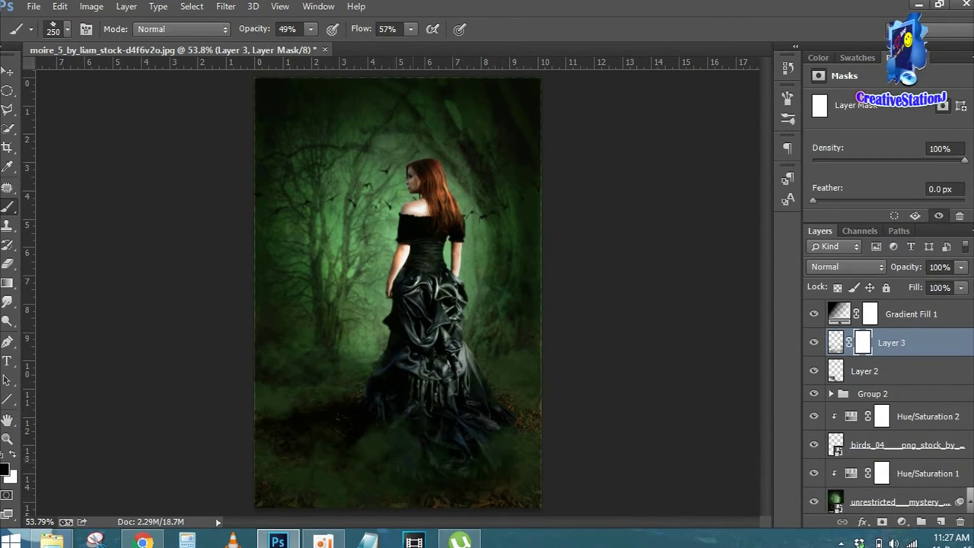
{"action": "left_click", "coordinate": [836, 342]}
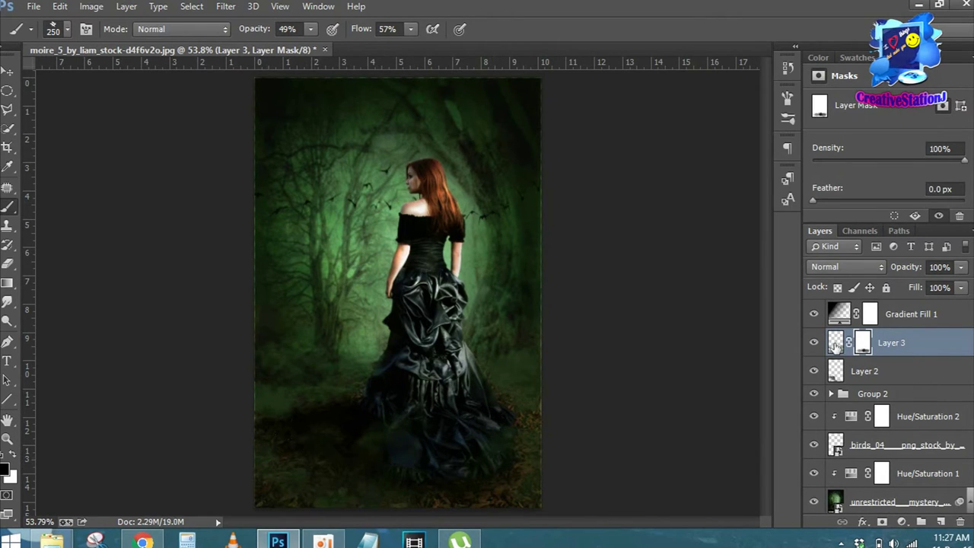
{"action": "left_click", "coordinate": [7, 468]}
{"action": "left_click", "coordinate": [612, 165]}
{"action": "left_click", "coordinate": [888, 124]}
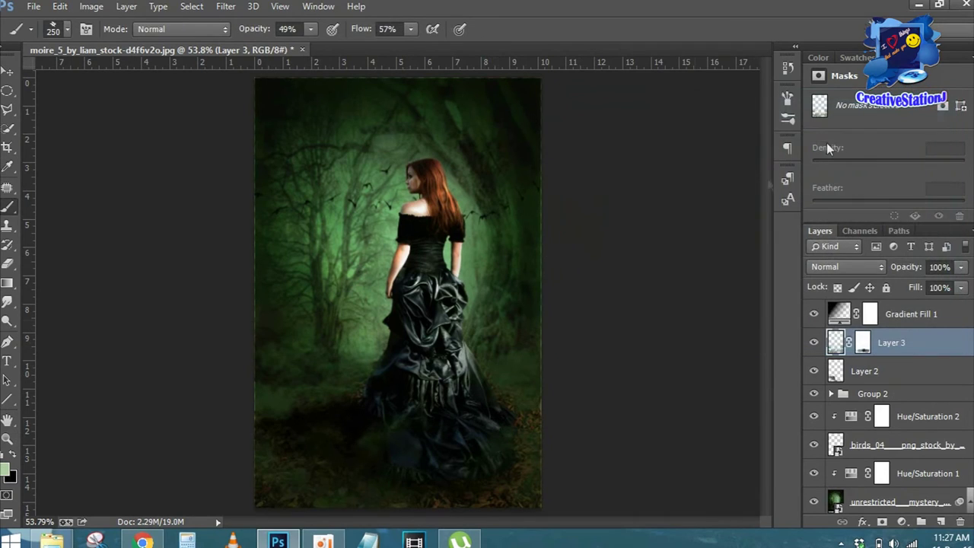
Paint pale green fog at the lower left and beside the dress with 125-200 px brushes.
{"action": "key", "text": "bracketleft"}
{"action": "mouse_move", "coordinate": [288, 380]}
{"action": "left_mouse_down"}
{"action": "mouse_move", "coordinate": [266, 384]}
{"action": "mouse_move", "coordinate": [323, 379]}
{"action": "mouse_move", "coordinate": [305, 377]}
{"action": "left_mouse_up"}
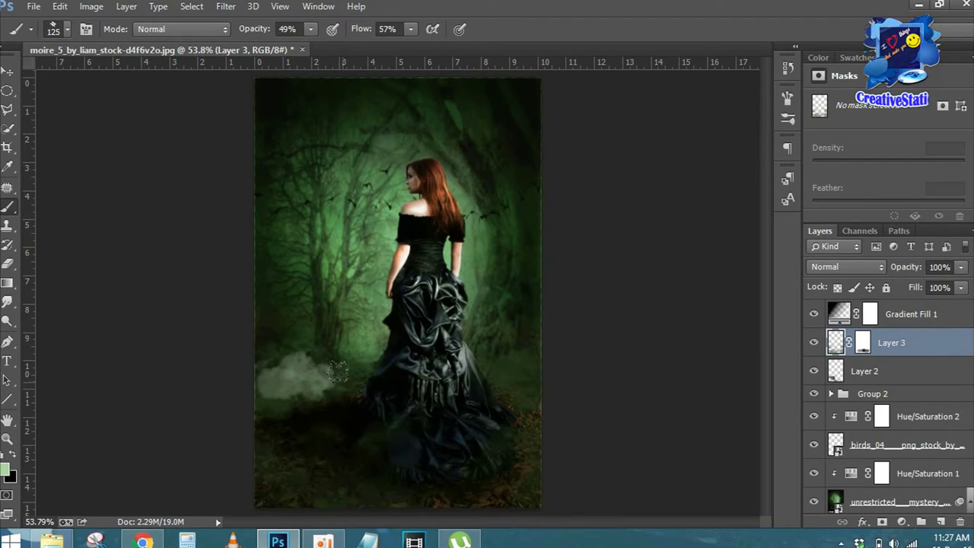
{"action": "key", "text": "bracketright"}
{"action": "mouse_move", "coordinate": [495, 384]}
{"action": "left_mouse_down"}
{"action": "mouse_move", "coordinate": [514, 403]}
{"action": "mouse_move", "coordinate": [522, 388]}
{"action": "mouse_move", "coordinate": [498, 395]}
{"action": "left_mouse_up"}
{"action": "mouse_move", "coordinate": [355, 392]}
{"action": "left_mouse_down"}
{"action": "mouse_move", "coordinate": [312, 350]}
{"action": "mouse_move", "coordinate": [320, 403]}
{"action": "mouse_move", "coordinate": [266, 403]}
{"action": "mouse_move", "coordinate": [220, 349]}
{"action": "mouse_move", "coordinate": [228, 331]}
{"action": "mouse_move", "coordinate": [135, 290]}
{"action": "left_mouse_up"}
{"action": "mouse_move", "coordinate": [266, 314]}
{"action": "left_mouse_down"}
{"action": "mouse_move", "coordinate": [289, 347]}
{"action": "mouse_move", "coordinate": [119, 306]}
{"action": "left_mouse_up"}
{"action": "left_click_drag", "start_coordinate": [293, 426], "coordinate": [228, 399]}
{"action": "left_click_drag", "start_coordinate": [263, 434], "coordinate": [129, 417]}
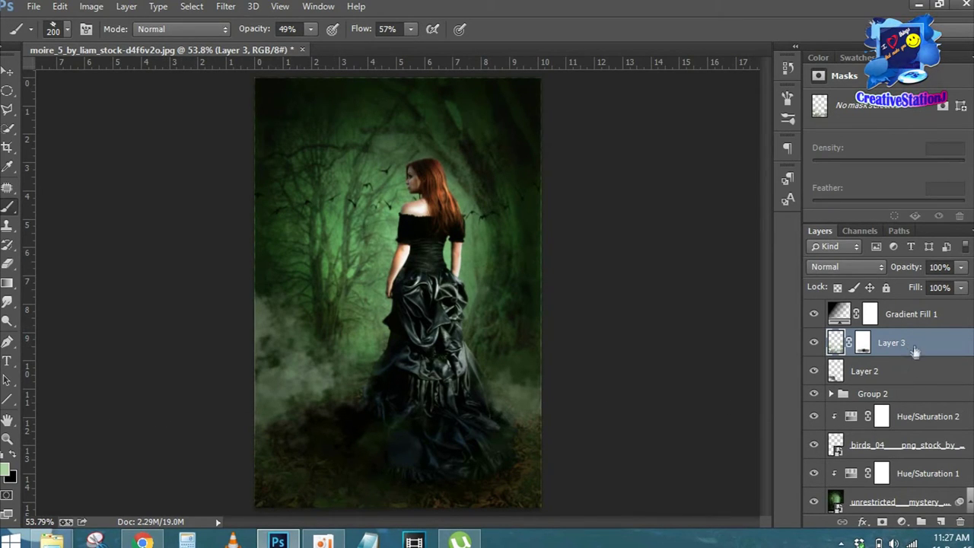
{"action": "left_click", "coordinate": [930, 315]}
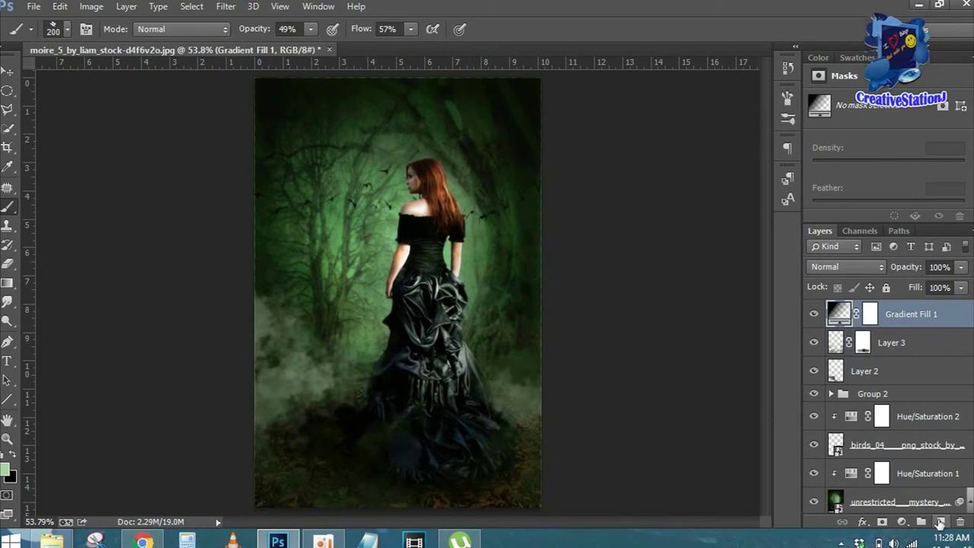
Add a new Layer 4 above Gradient Fill 1 and fill it solid black.
{"action": "left_click", "coordinate": [941, 522]}
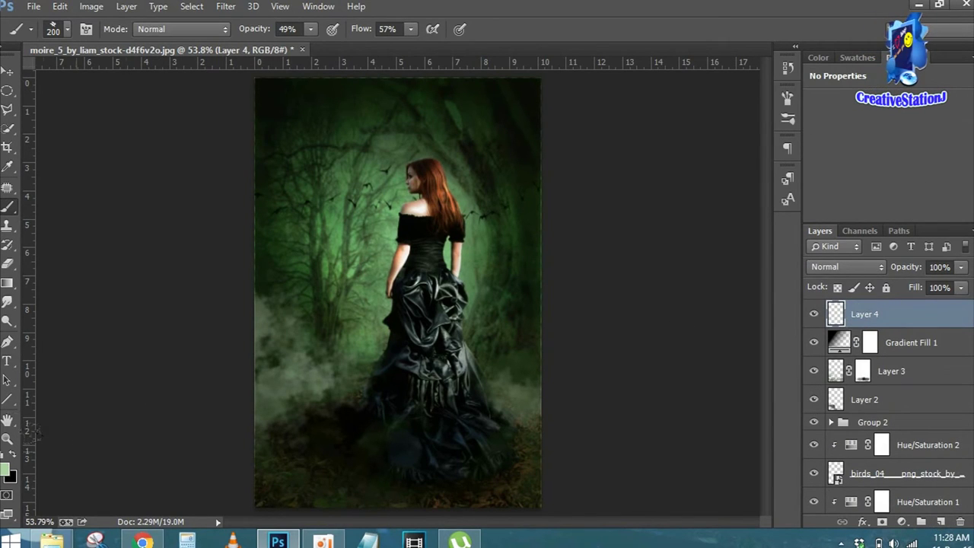
{"action": "left_click", "coordinate": [13, 454]}
{"action": "left_click", "coordinate": [8, 283]}
{"action": "left_click", "coordinate": [85, 291]}
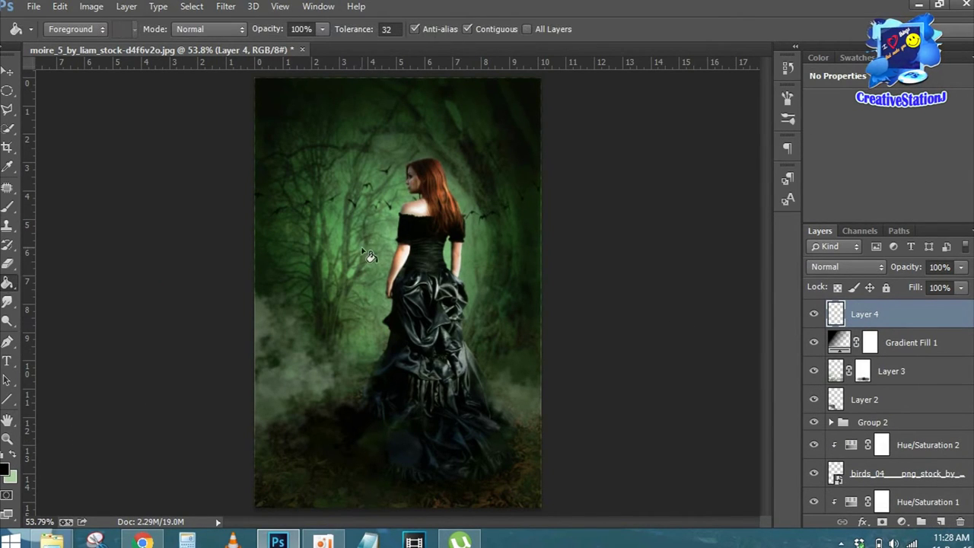
{"action": "left_click", "coordinate": [369, 253]}
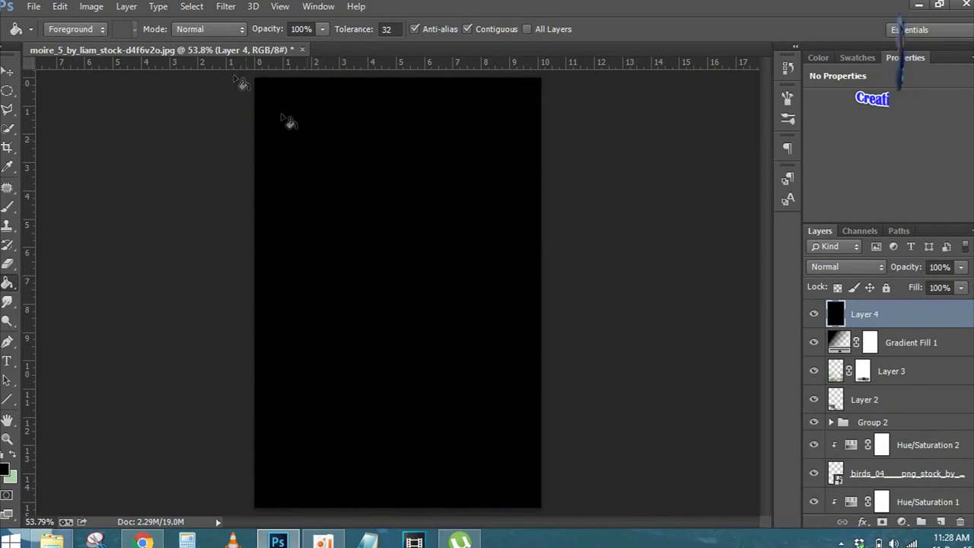
Set the foreground to near-white and render Clouds across Layer 4.
{"action": "left_click", "coordinate": [226, 6]}
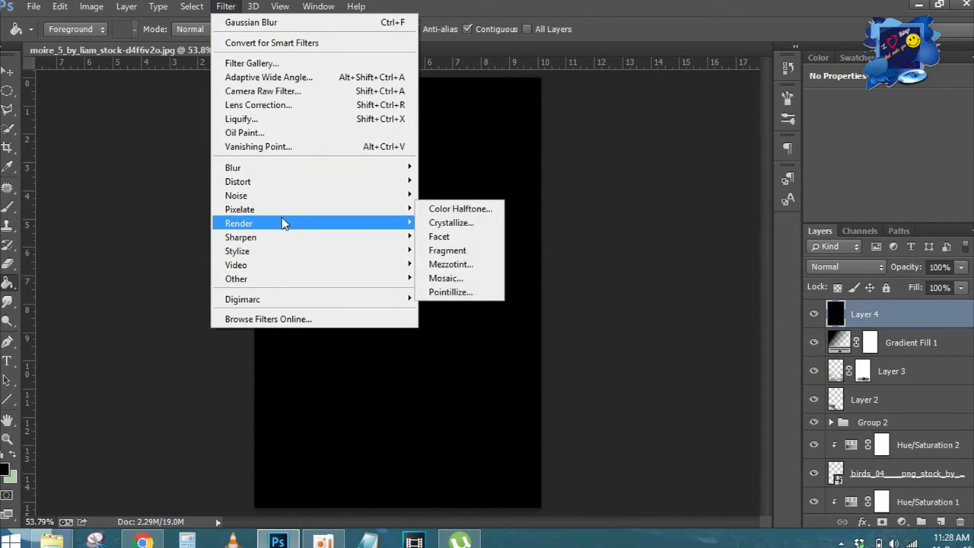
{"action": "left_click", "coordinate": [6, 468]}
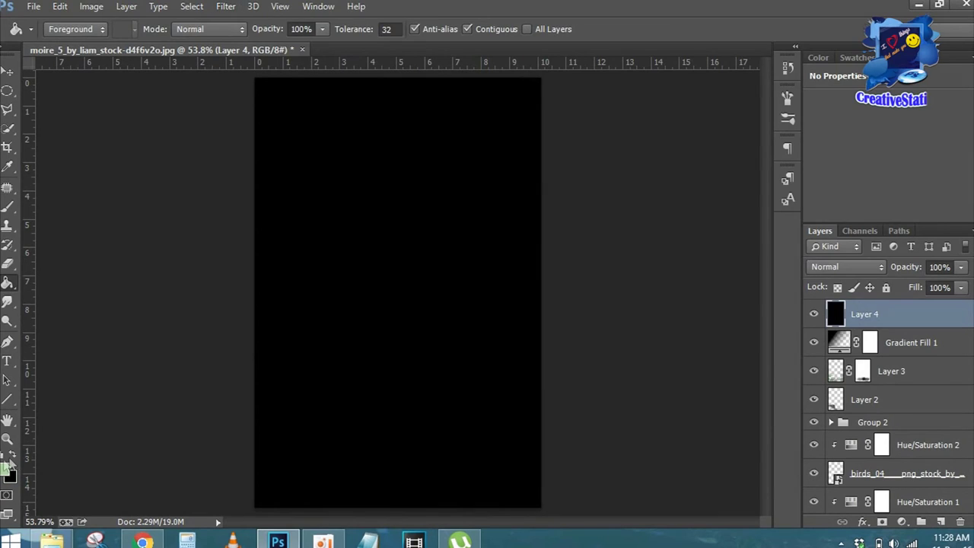
{"action": "left_click", "coordinate": [572, 139]}
{"action": "left_click", "coordinate": [906, 124]}
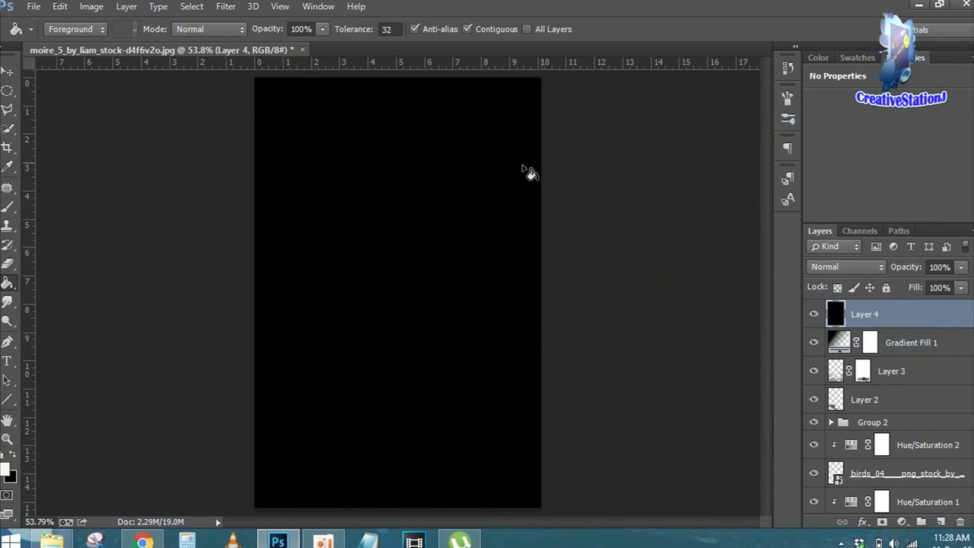
{"action": "left_click", "coordinate": [222, 7]}
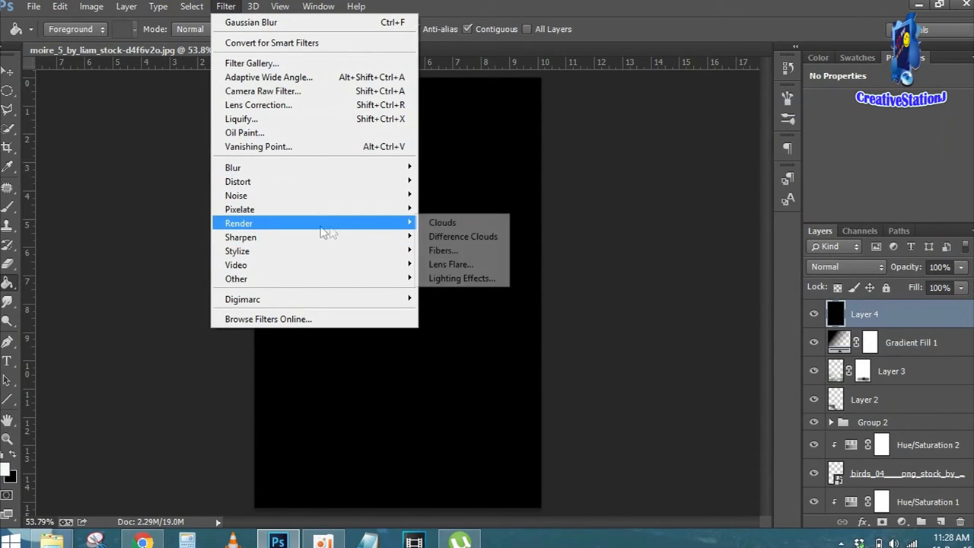
{"action": "left_click", "coordinate": [469, 240]}
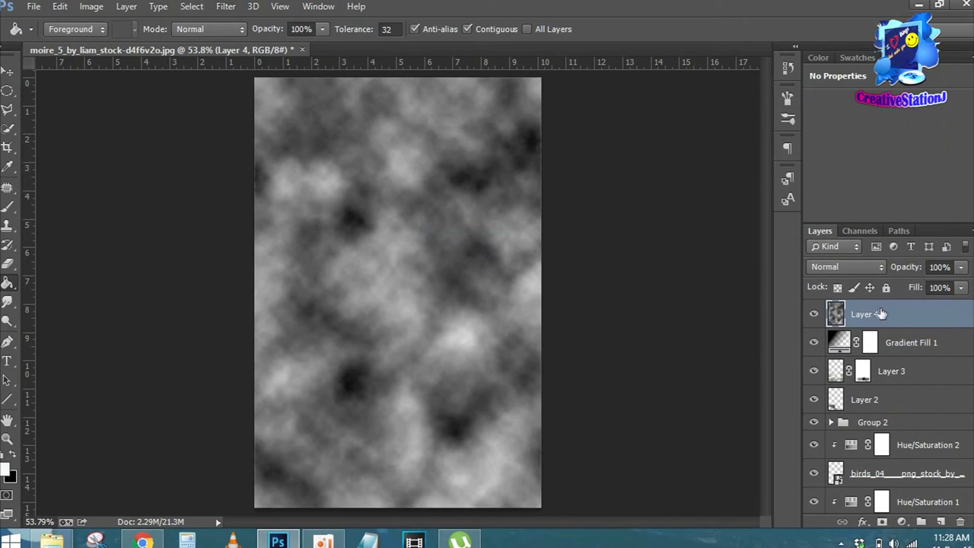
{"action": "key", "text": "ctrl+l"}
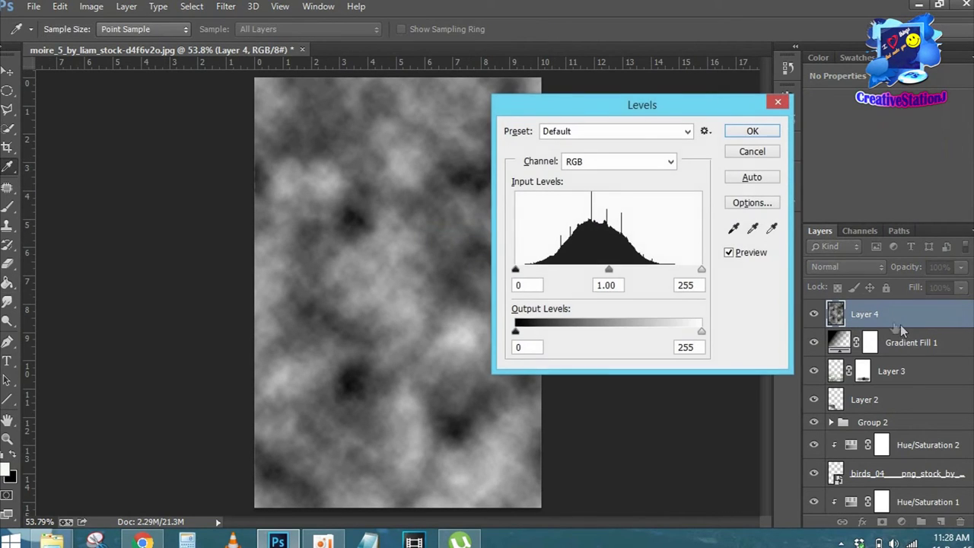
Apply Levels to the clouds with black input 58 and output white 220.
{"action": "mouse_move", "coordinate": [701, 270]}
{"action": "left_mouse_down"}
{"action": "mouse_move", "coordinate": [692, 269]}
{"action": "mouse_move", "coordinate": [701, 269]}
{"action": "left_mouse_up"}
{"action": "left_click_drag", "start_coordinate": [516, 270], "coordinate": [557, 273]}
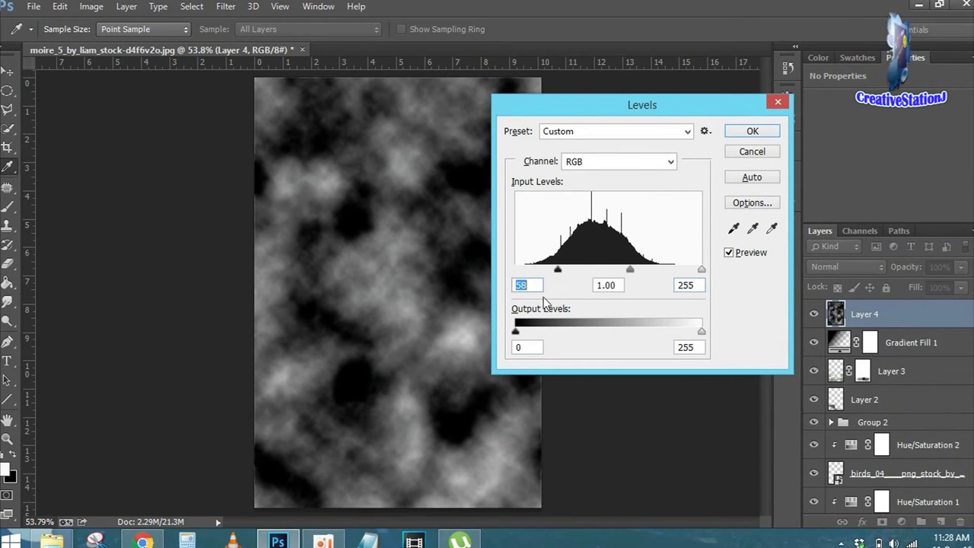
{"action": "mouse_move", "coordinate": [702, 333]}
{"action": "left_mouse_down"}
{"action": "mouse_move", "coordinate": [676, 333]}
{"action": "mouse_move", "coordinate": [680, 344]}
{"action": "left_mouse_up"}
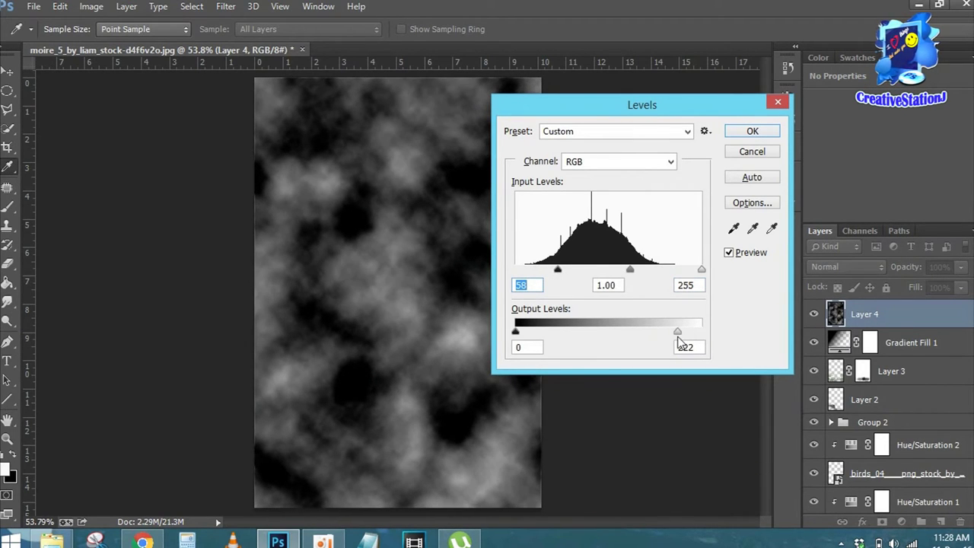
{"action": "left_click", "coordinate": [753, 131]}
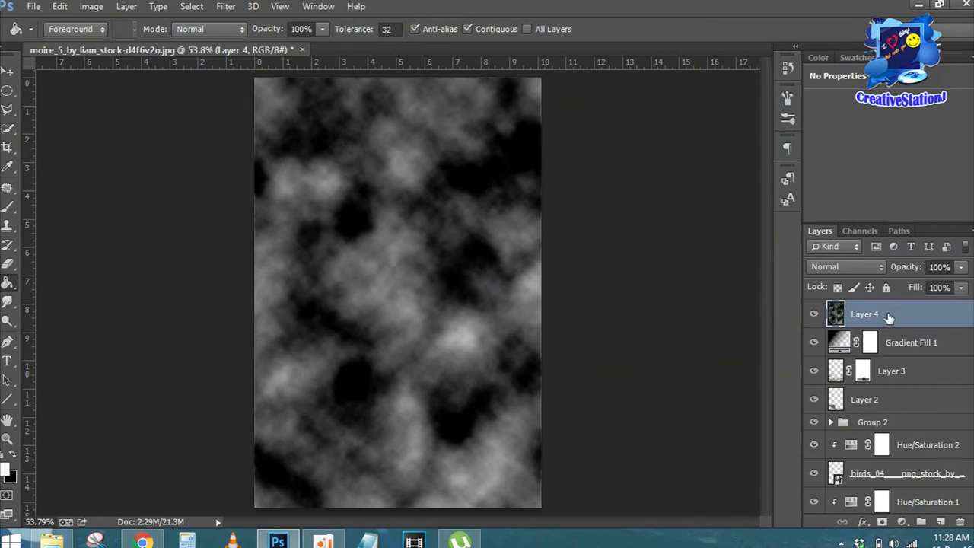
{"action": "left_click", "coordinate": [846, 267]}
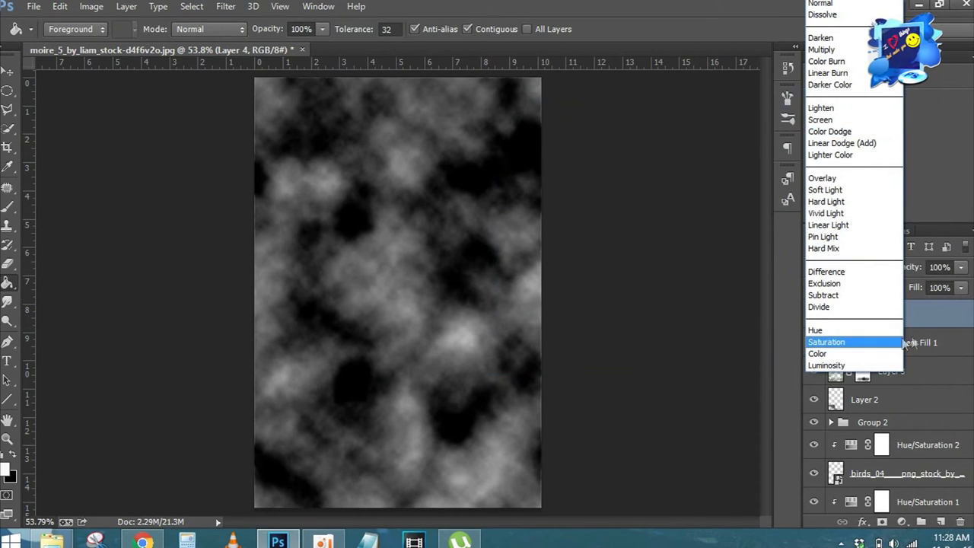
{"action": "key", "text": "Escape"}
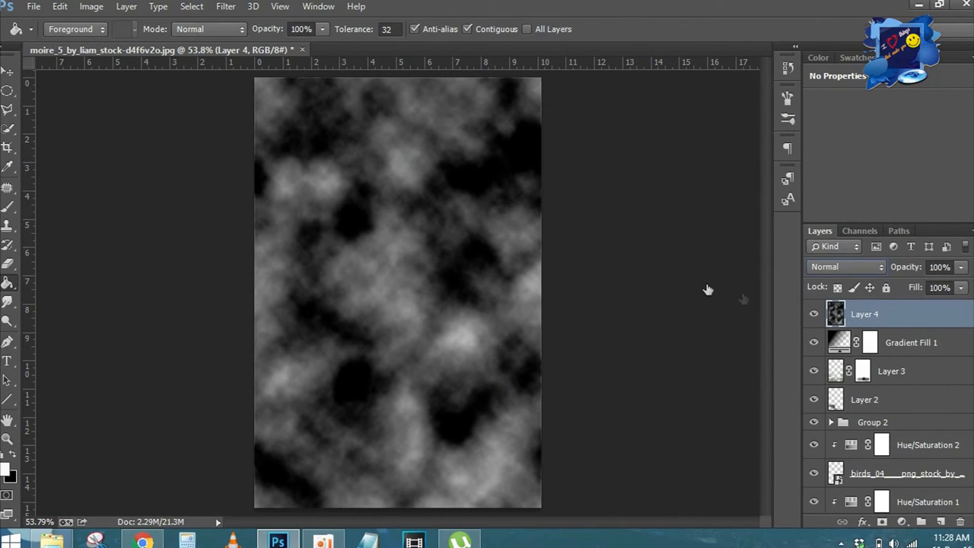
Warp the cloud layer, pulling its corners and edges outward into stretched swirls.
{"action": "key", "text": "ctrl+t"}
{"action": "right_click", "coordinate": [458, 258]}
{"action": "left_click", "coordinate": [533, 370]}
{"action": "mouse_move", "coordinate": [491, 193]}
{"action": "left_mouse_down"}
{"action": "mouse_move", "coordinate": [520, 174]}
{"action": "mouse_move", "coordinate": [389, 271]}
{"action": "mouse_move", "coordinate": [336, 440]}
{"action": "mouse_move", "coordinate": [474, 431]}
{"action": "mouse_move", "coordinate": [542, 459]}
{"action": "left_mouse_up"}
{"action": "left_click_drag", "start_coordinate": [413, 472], "coordinate": [244, 506]}
{"action": "mouse_move", "coordinate": [419, 332]}
{"action": "left_mouse_down"}
{"action": "mouse_move", "coordinate": [278, 143]}
{"action": "mouse_move", "coordinate": [365, 105]}
{"action": "mouse_move", "coordinate": [442, 93]}
{"action": "mouse_move", "coordinate": [529, 98]}
{"action": "left_mouse_up"}
{"action": "left_click", "coordinate": [726, 29]}
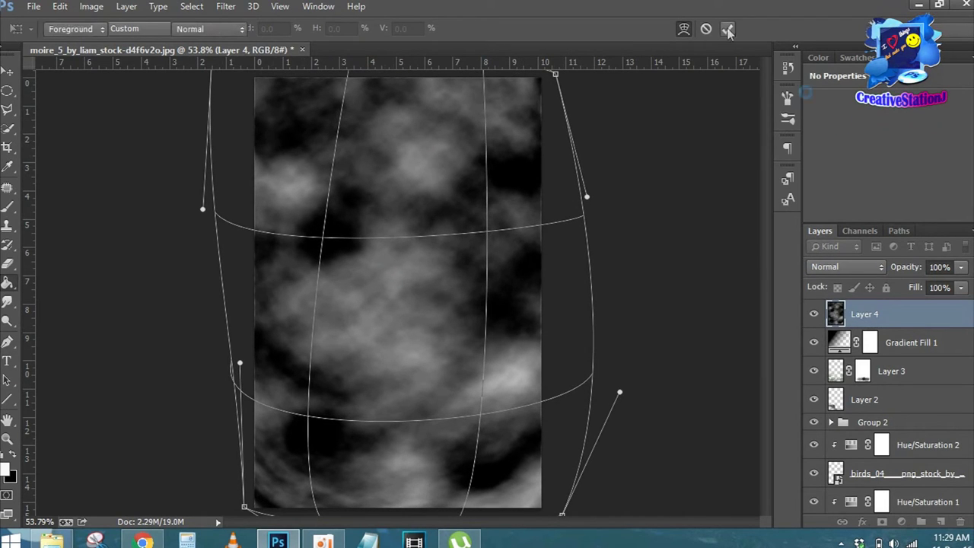
{"action": "left_click", "coordinate": [847, 267]}
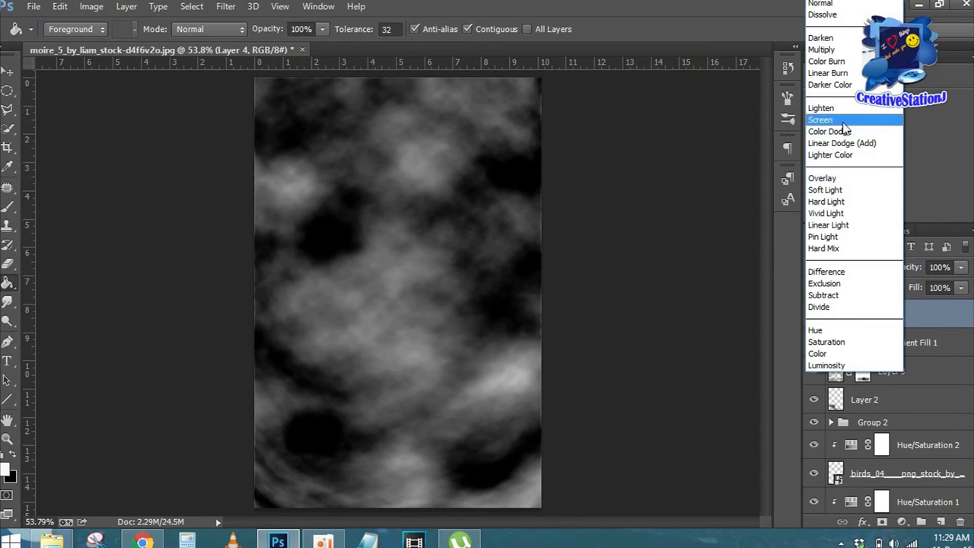
Set Layer 4 to Screen blend mode and undo the accidental white fill.
{"action": "left_click", "coordinate": [826, 120]}
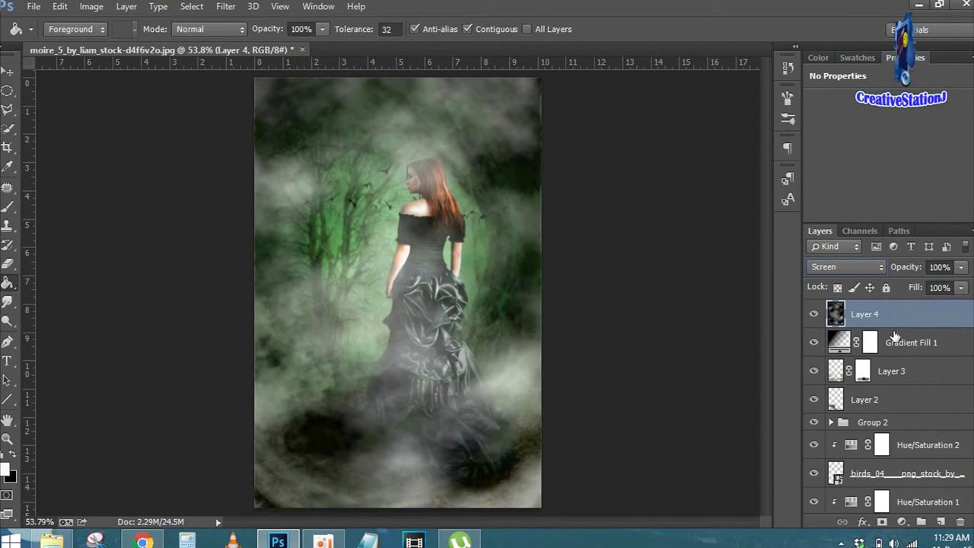
{"action": "left_click", "coordinate": [489, 316]}
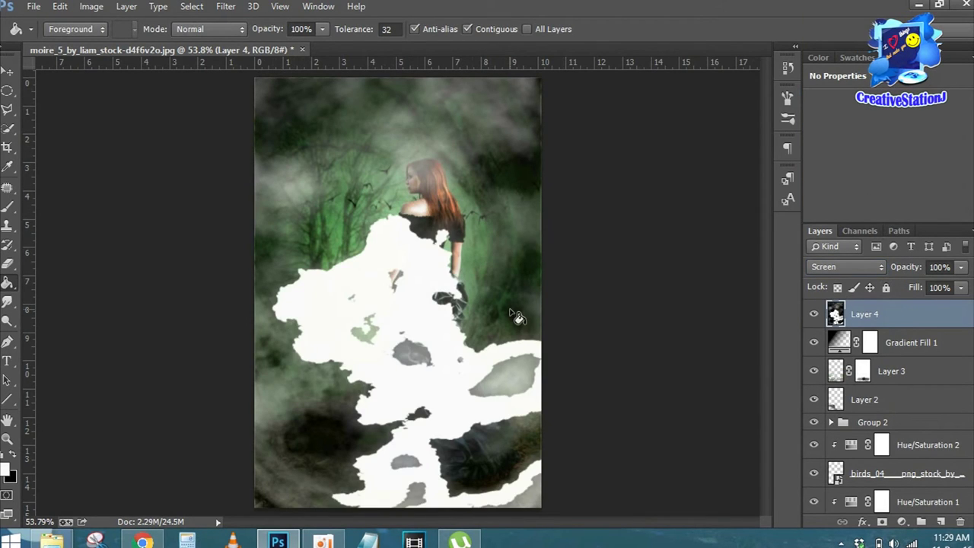
{"action": "key", "text": "ctrl+z"}
{"action": "right_click", "coordinate": [353, 217]}
{"action": "left_click", "coordinate": [866, 317]}
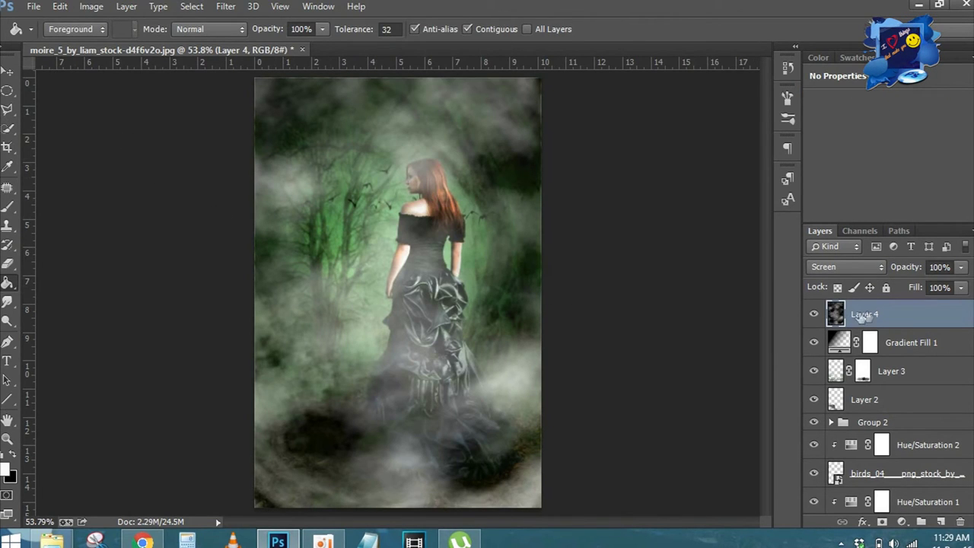
Warp the fog into a new shape, commit it, and add a layer mask.
{"action": "key", "text": "ctrl+t"}
{"action": "right_click", "coordinate": [444, 61]}
{"action": "left_click", "coordinate": [480, 176]}
{"action": "mouse_move", "coordinate": [491, 371]}
{"action": "left_mouse_down"}
{"action": "mouse_move", "coordinate": [419, 382]}
{"action": "mouse_move", "coordinate": [387, 413]}
{"action": "mouse_move", "coordinate": [392, 382]}
{"action": "mouse_move", "coordinate": [393, 424]}
{"action": "left_mouse_up"}
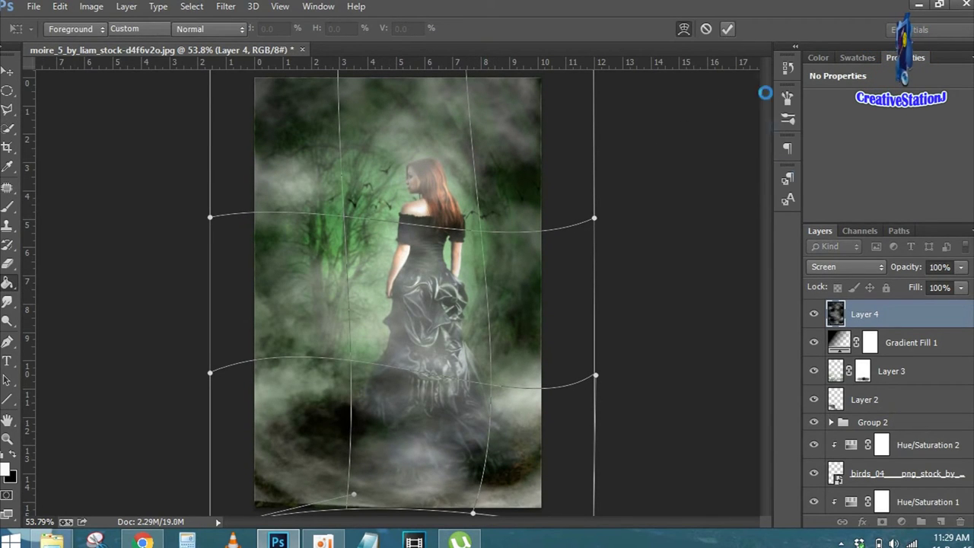
{"action": "key", "text": "Return"}
{"action": "left_click", "coordinate": [882, 522]}
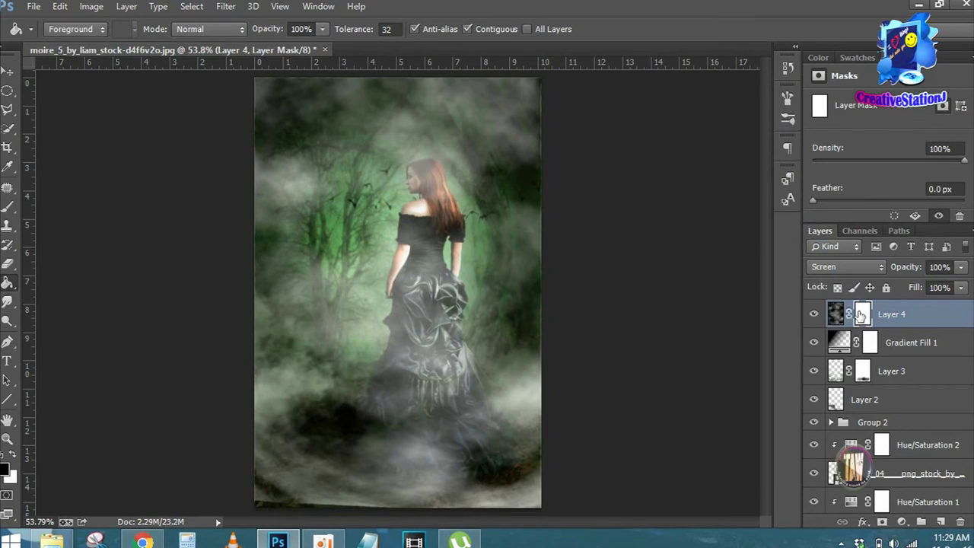
Invert Layer 4's mask to black and paint white fog back along the lower left and bottom.
{"action": "key", "text": "ctrl+i"}
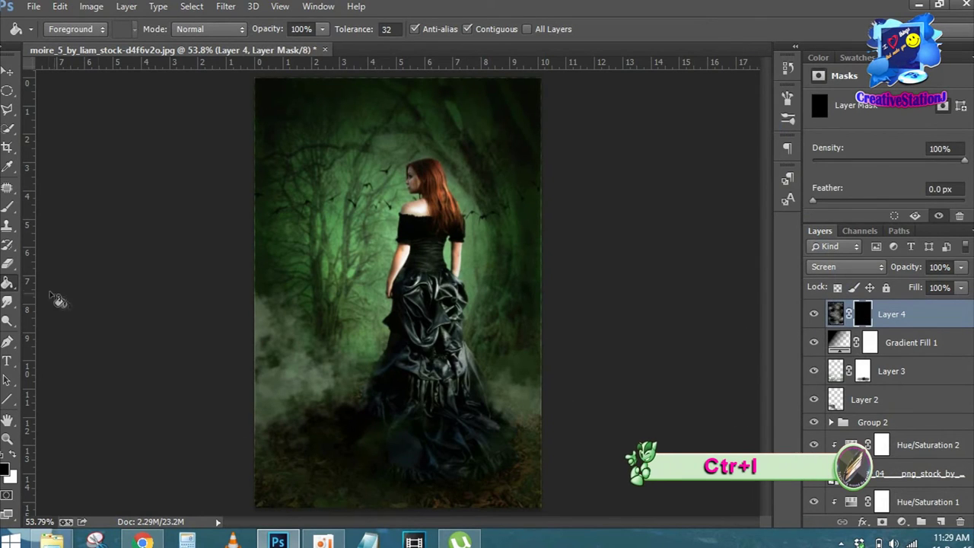
{"action": "left_click", "coordinate": [9, 206]}
{"action": "key", "text": "x"}
{"action": "left_click_drag", "start_coordinate": [251, 460], "coordinate": [327, 484]}
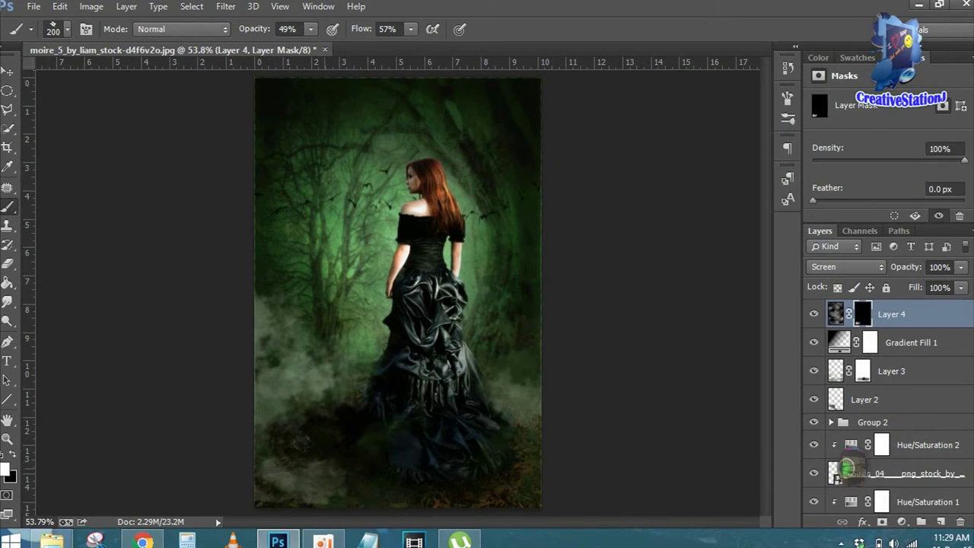
{"action": "mouse_move", "coordinate": [301, 421]}
{"action": "left_mouse_down"}
{"action": "mouse_move", "coordinate": [218, 407]}
{"action": "mouse_move", "coordinate": [313, 389]}
{"action": "mouse_move", "coordinate": [355, 487]}
{"action": "mouse_move", "coordinate": [433, 487]}
{"action": "mouse_move", "coordinate": [457, 441]}
{"action": "mouse_move", "coordinate": [521, 483]}
{"action": "mouse_move", "coordinate": [506, 434]}
{"action": "mouse_move", "coordinate": [529, 491]}
{"action": "mouse_move", "coordinate": [217, 486]}
{"action": "left_mouse_up"}
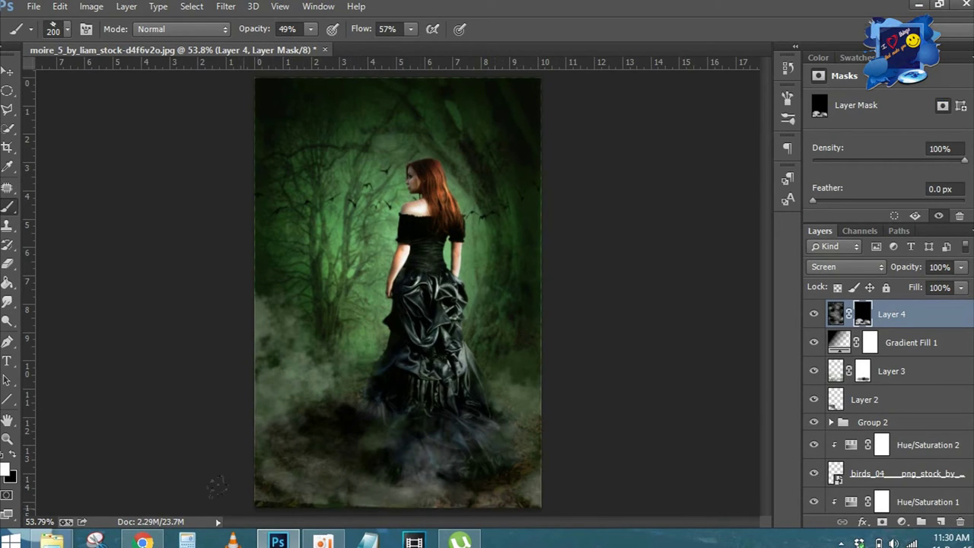
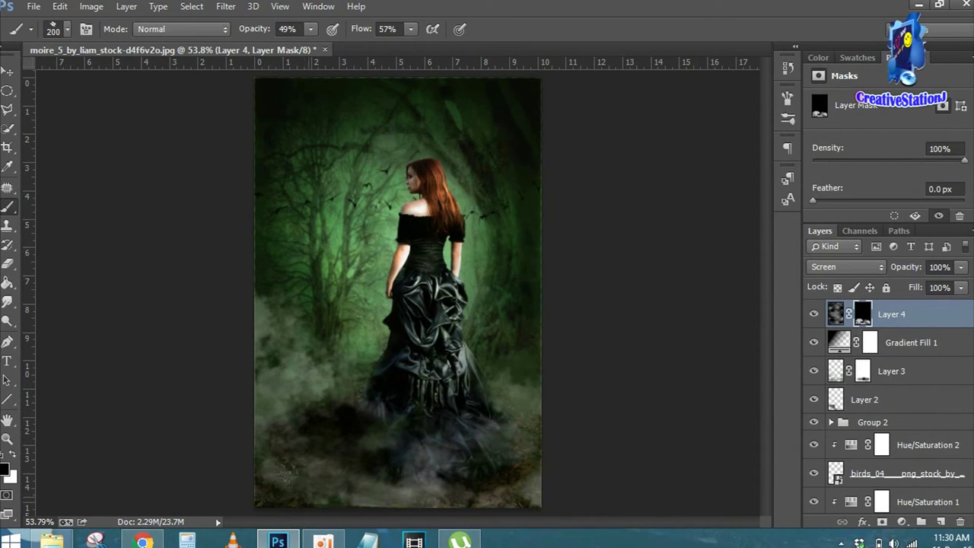
Paint white on Layer 4's mask to reveal fog beside and across the dress.
{"action": "left_click", "coordinate": [12, 453]}
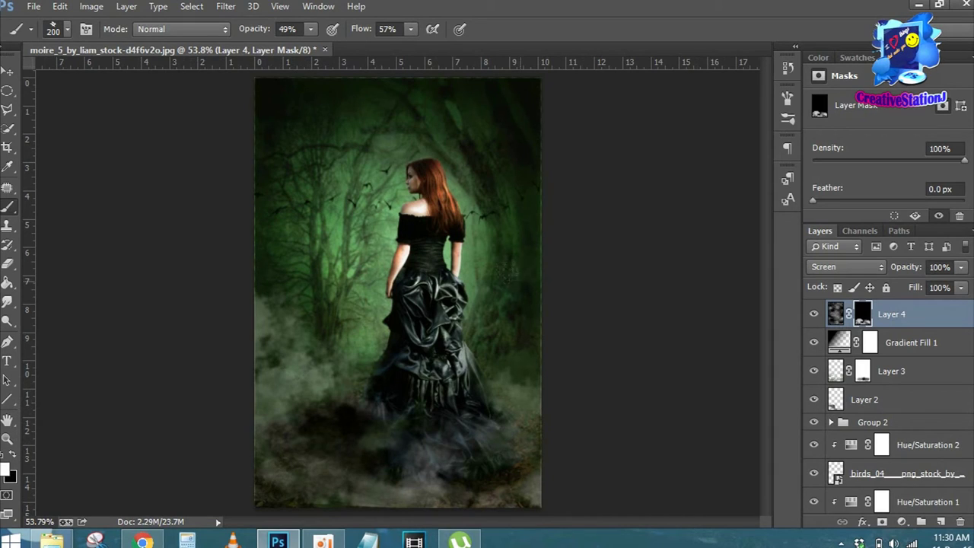
{"action": "left_click_drag", "start_coordinate": [512, 319], "coordinate": [474, 335]}
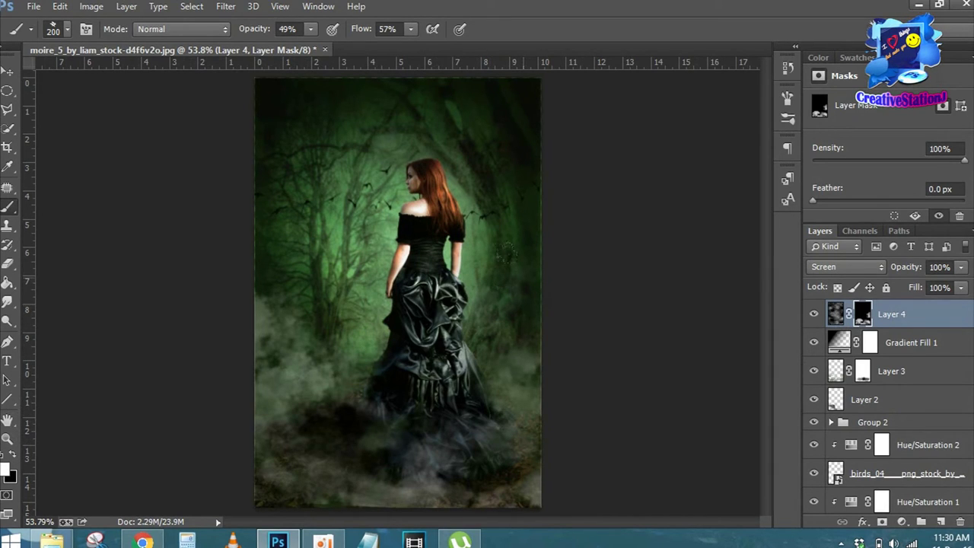
{"action": "mouse_move", "coordinate": [484, 244]}
{"action": "left_mouse_down"}
{"action": "mouse_move", "coordinate": [312, 289]}
{"action": "mouse_move", "coordinate": [332, 316]}
{"action": "left_mouse_up"}
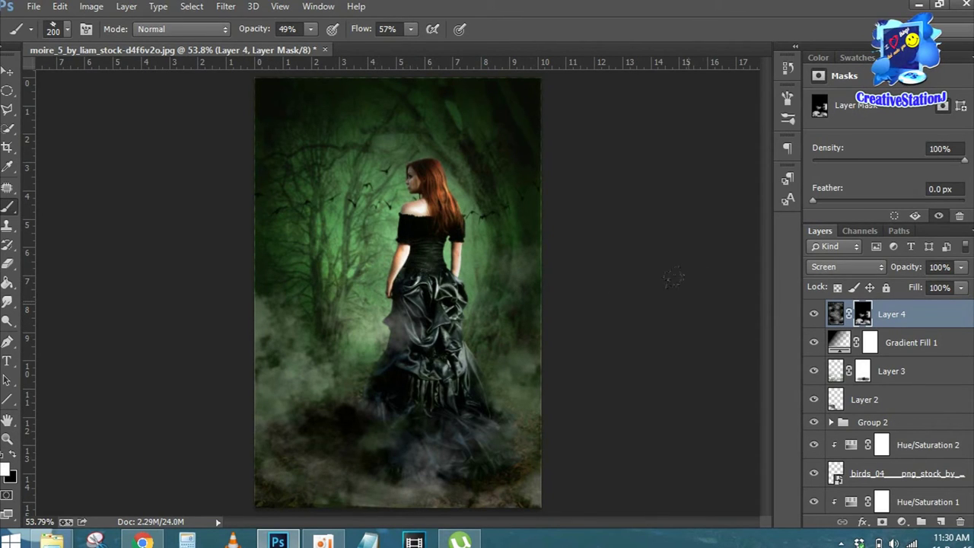
{"action": "left_click", "coordinate": [902, 522]}
{"action": "left_click", "coordinate": [883, 359]}
{"action": "key", "text": "ctrl+alt+g"}
{"action": "mouse_move", "coordinate": [870, 192]}
{"action": "left_mouse_down"}
{"action": "mouse_move", "coordinate": [904, 192]}
{"action": "mouse_move", "coordinate": [890, 201]}
{"action": "left_mouse_up"}
{"action": "left_click_drag", "start_coordinate": [871, 168], "coordinate": [921, 169]}
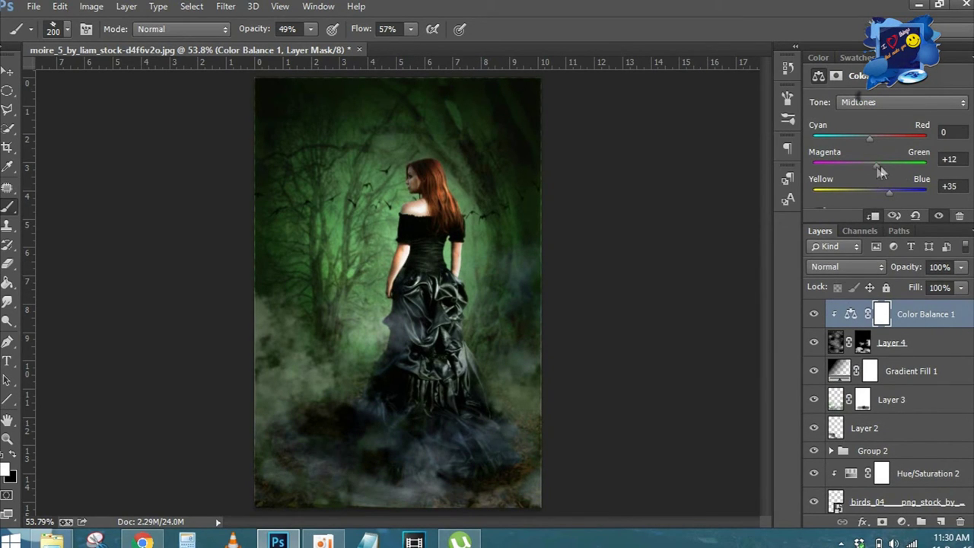
{"action": "mouse_move", "coordinate": [860, 165]}
{"action": "left_mouse_down"}
{"action": "mouse_move", "coordinate": [873, 162]}
{"action": "mouse_move", "coordinate": [876, 139]}
{"action": "left_mouse_up"}
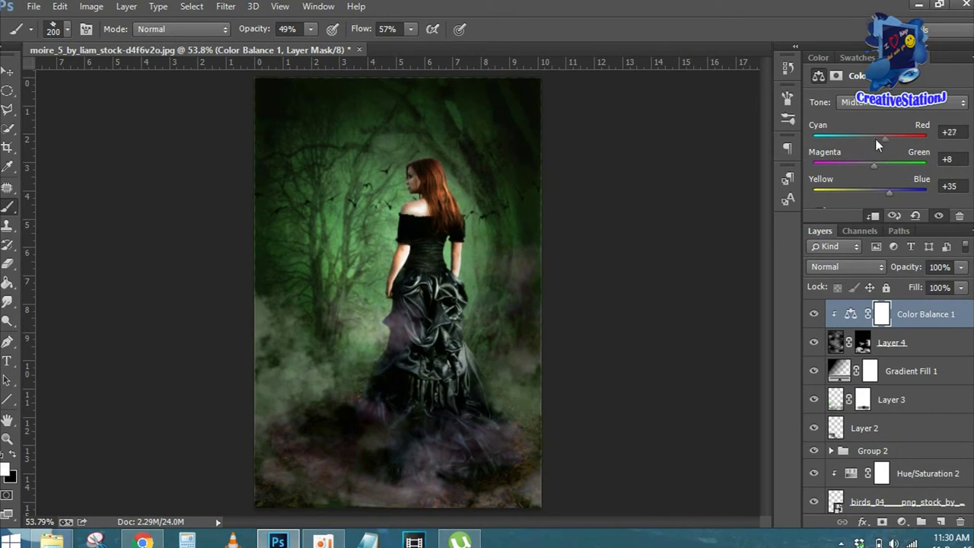
{"action": "left_click_drag", "start_coordinate": [873, 165], "coordinate": [885, 166]}
{"action": "left_click", "coordinate": [814, 314]}
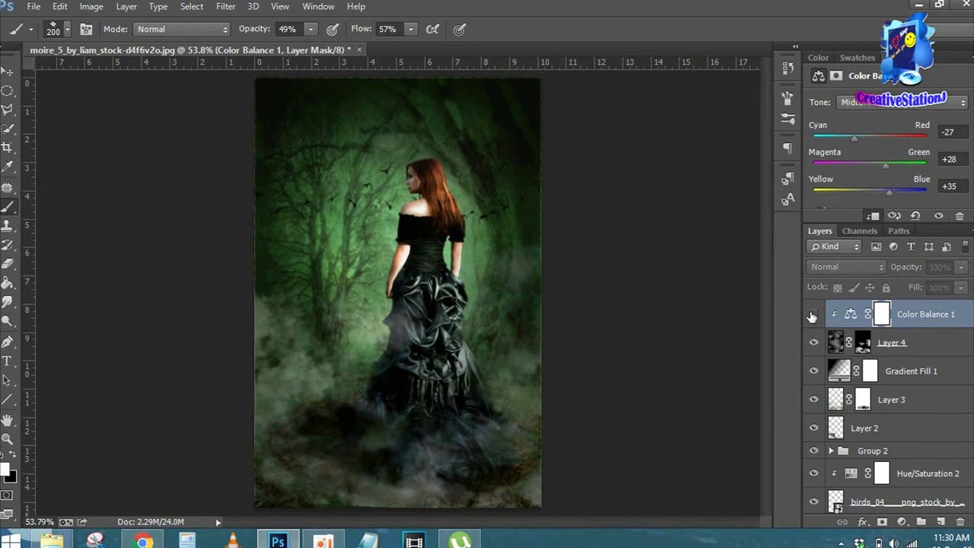
{"action": "right_click", "coordinate": [924, 314]}
{"action": "left_click", "coordinate": [683, 146]}
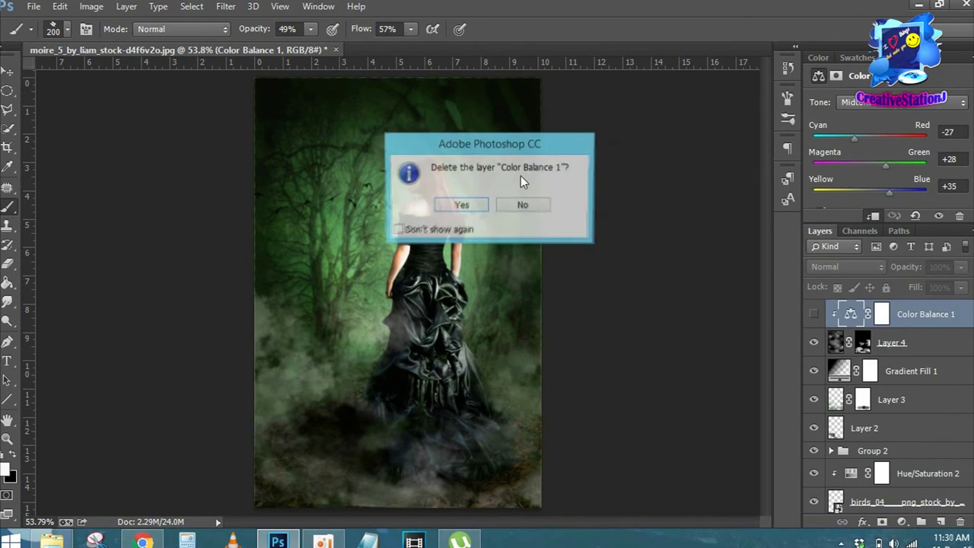
{"action": "left_click", "coordinate": [485, 206]}
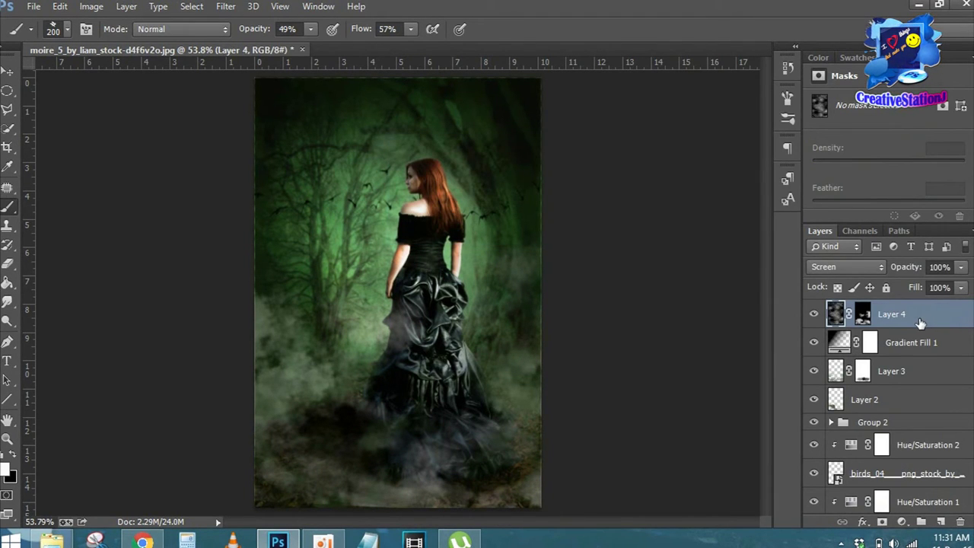
Place the heavenly_light image at the top, rotated about 45.68°, blended in Screen mode.
{"action": "left_click", "coordinate": [52, 540]}
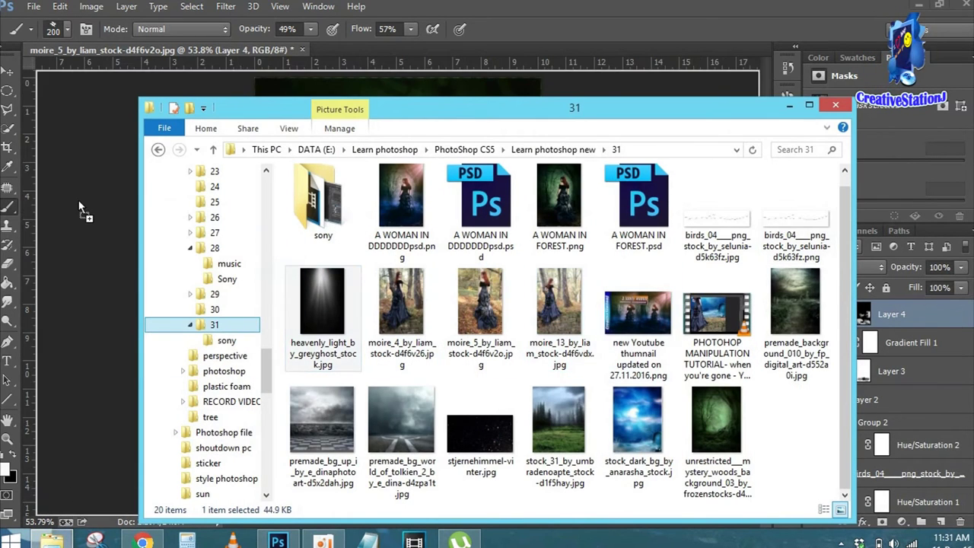
{"action": "left_click_drag", "start_coordinate": [352, 278], "coordinate": [218, 174]}
{"action": "mouse_move", "coordinate": [427, 395]}
{"action": "left_mouse_down"}
{"action": "mouse_move", "coordinate": [454, 133]}
{"action": "mouse_move", "coordinate": [471, 102]}
{"action": "left_mouse_up"}
{"action": "mouse_move", "coordinate": [492, 166]}
{"action": "left_mouse_down"}
{"action": "mouse_move", "coordinate": [475, 189]}
{"action": "mouse_move", "coordinate": [471, 246]}
{"action": "mouse_move", "coordinate": [510, 139]}
{"action": "left_mouse_up"}
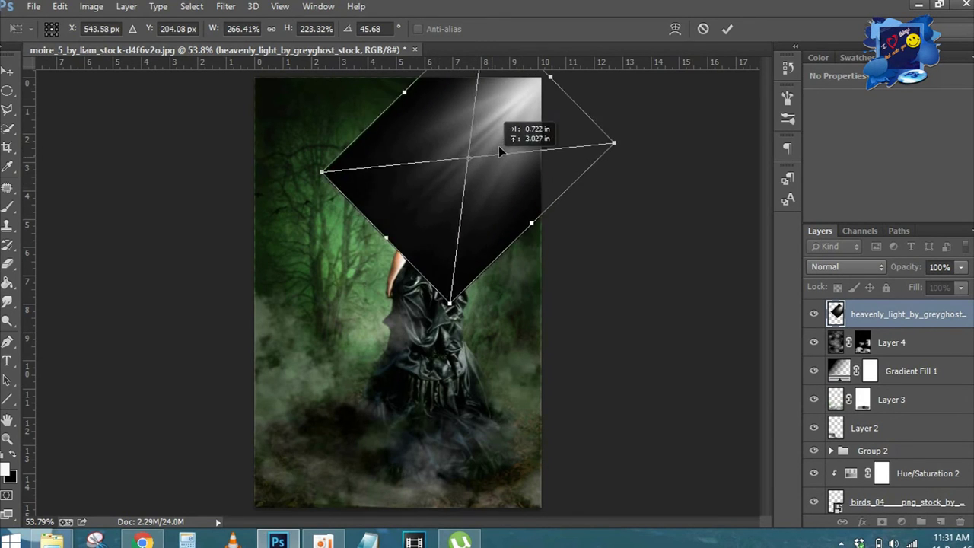
{"action": "left_click", "coordinate": [727, 29]}
{"action": "left_click", "coordinate": [847, 266]}
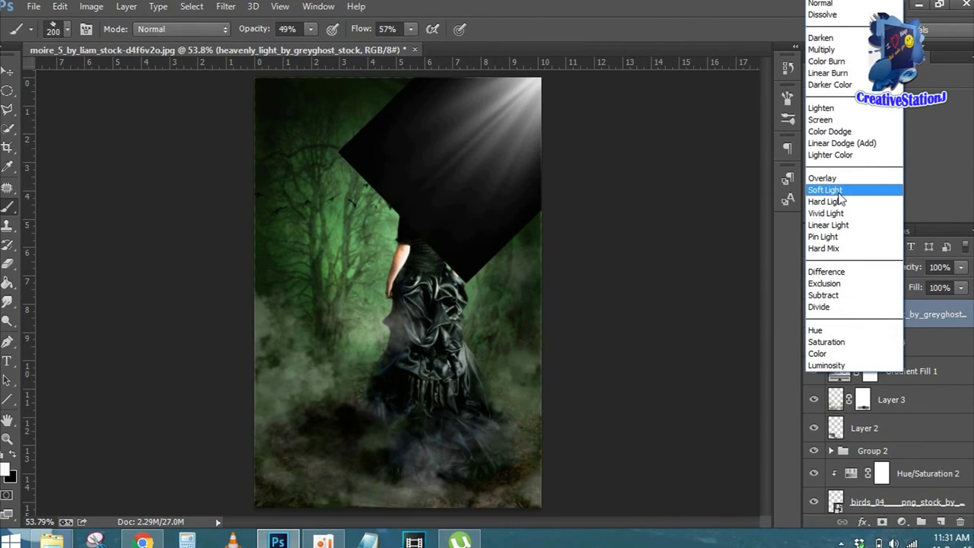
{"action": "left_click", "coordinate": [822, 119]}
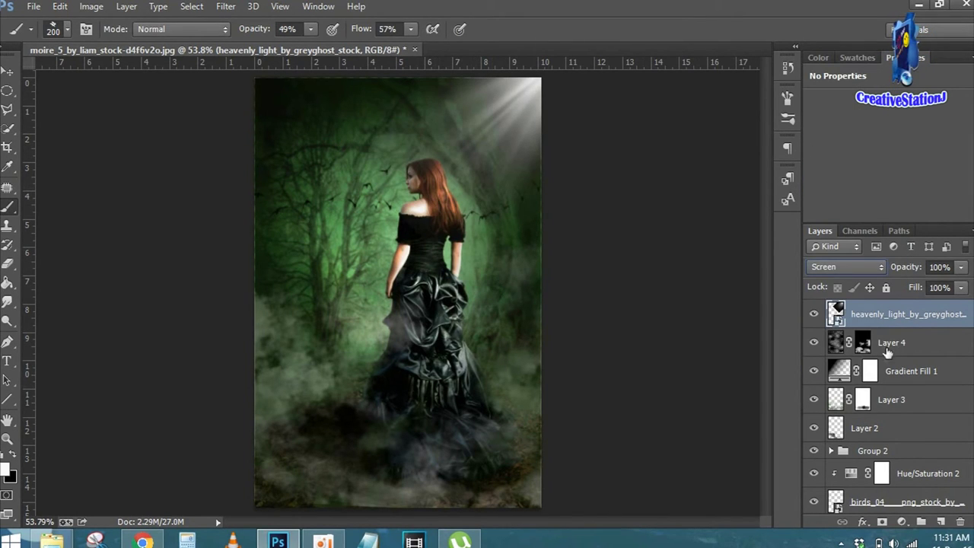
Delete the stray empty Layer 5.
{"action": "left_click", "coordinate": [941, 522]}
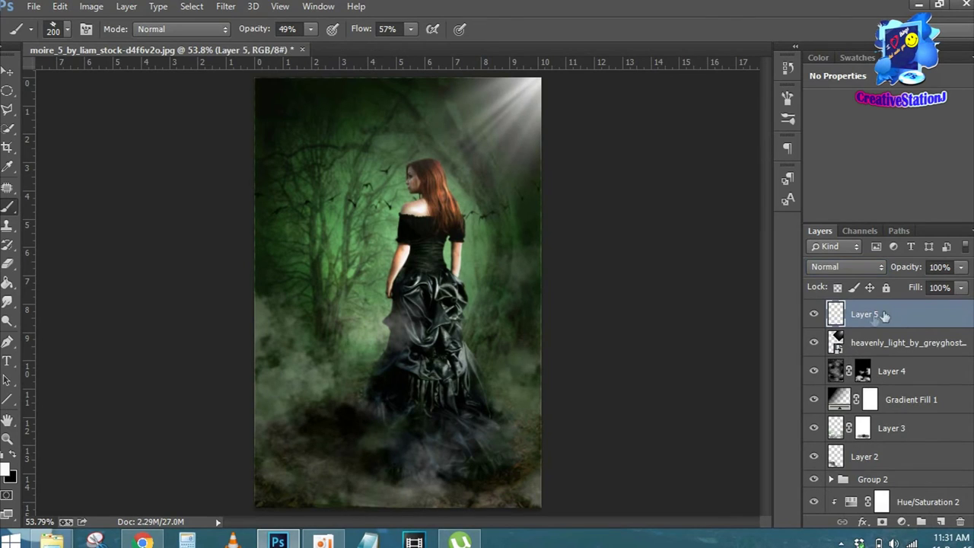
{"action": "right_click", "coordinate": [846, 318]}
{"action": "left_click", "coordinate": [622, 141]}
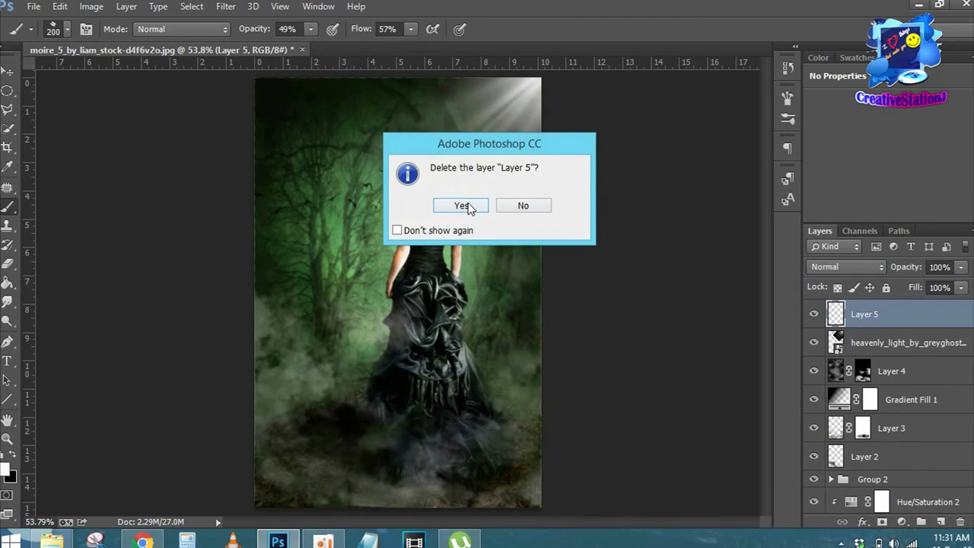
{"action": "left_click", "coordinate": [404, 206]}
Mask the light layer and paint black with a soft brush over its upper-left edge.
{"action": "left_click", "coordinate": [882, 522]}
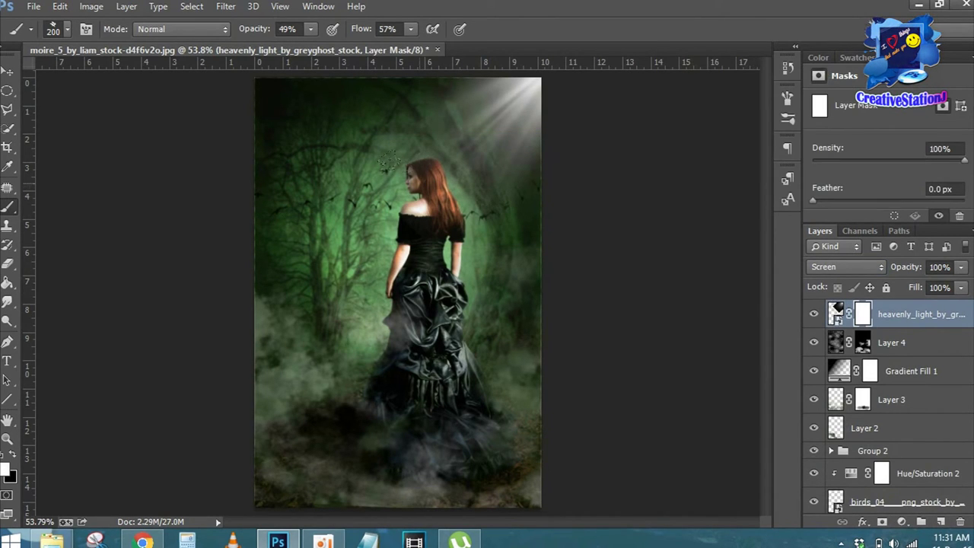
{"action": "right_click", "coordinate": [329, 224]}
{"action": "scroll", "coordinate": [488, 384], "scroll_direction": "up", "scroll_amount": 5}
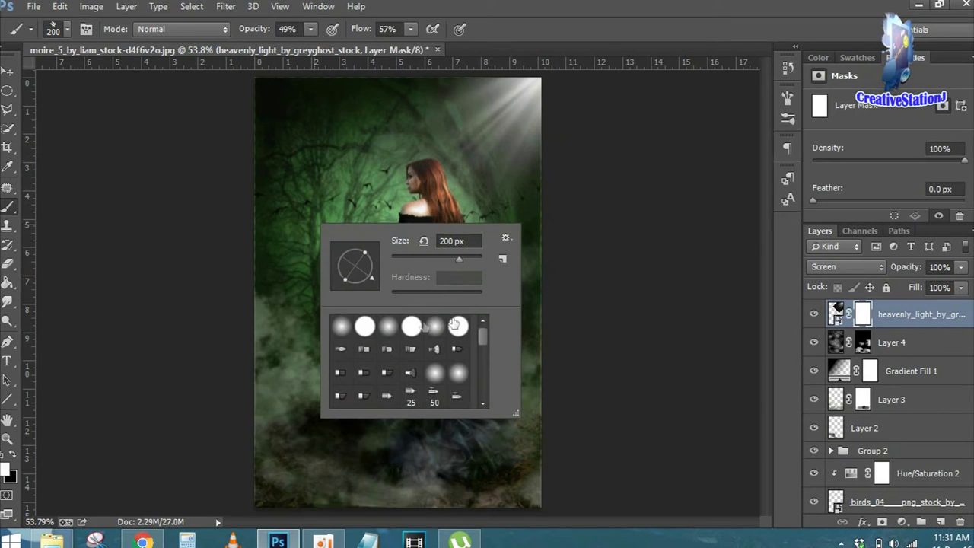
{"action": "key", "text": "Return"}
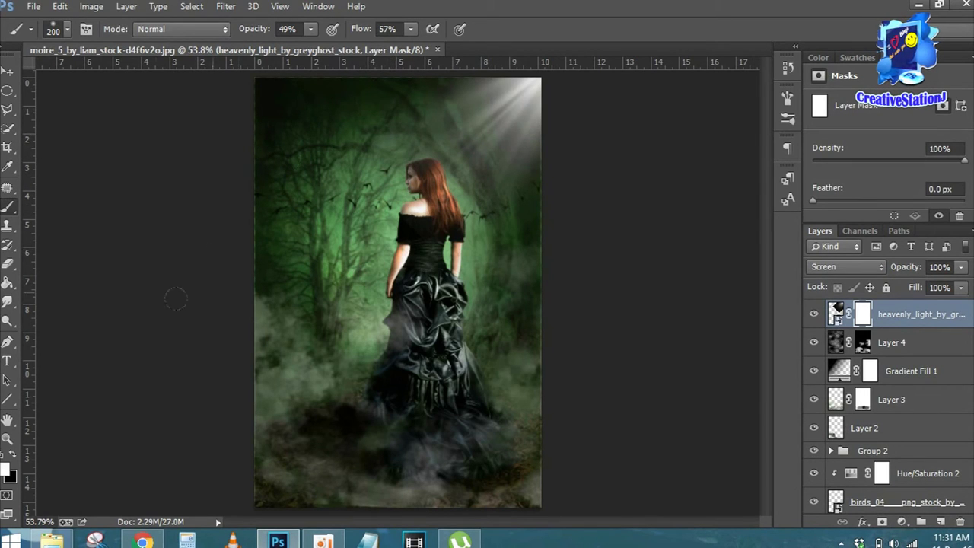
{"action": "left_click", "coordinate": [11, 455]}
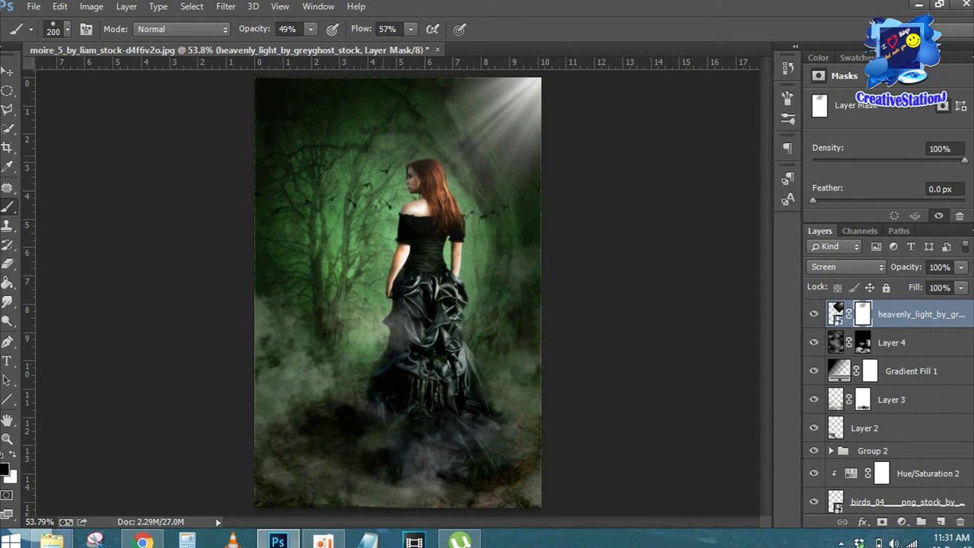
{"action": "left_click_drag", "start_coordinate": [305, 122], "coordinate": [358, 111]}
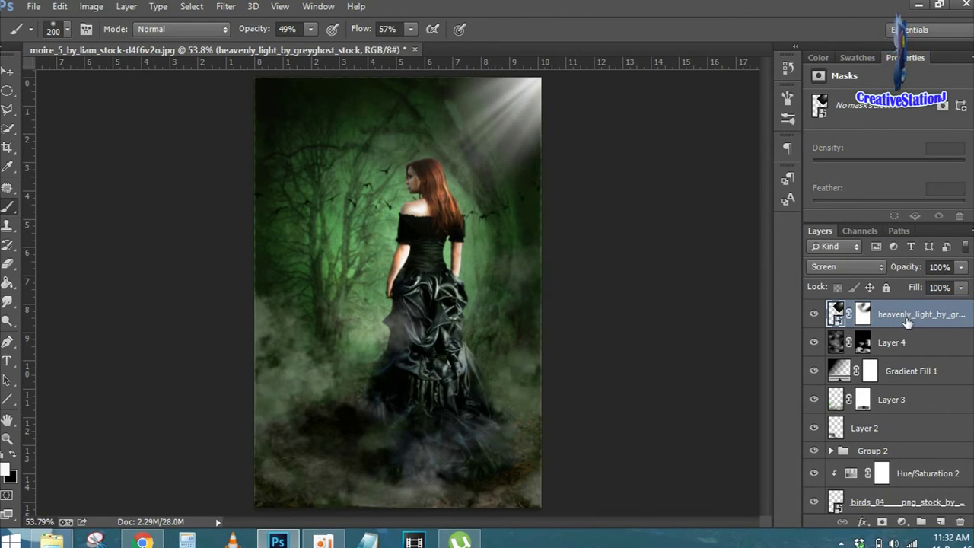
Place the stjernehimmel-vinter starry image, flipped horizontally and enlarged over the canvas's lower half.
{"action": "left_click", "coordinate": [51, 540]}
{"action": "mouse_move", "coordinate": [481, 443]}
{"action": "left_mouse_down"}
{"action": "mouse_move", "coordinate": [575, 49]}
{"action": "mouse_move", "coordinate": [480, 449]}
{"action": "mouse_move", "coordinate": [110, 273]}
{"action": "left_mouse_up"}
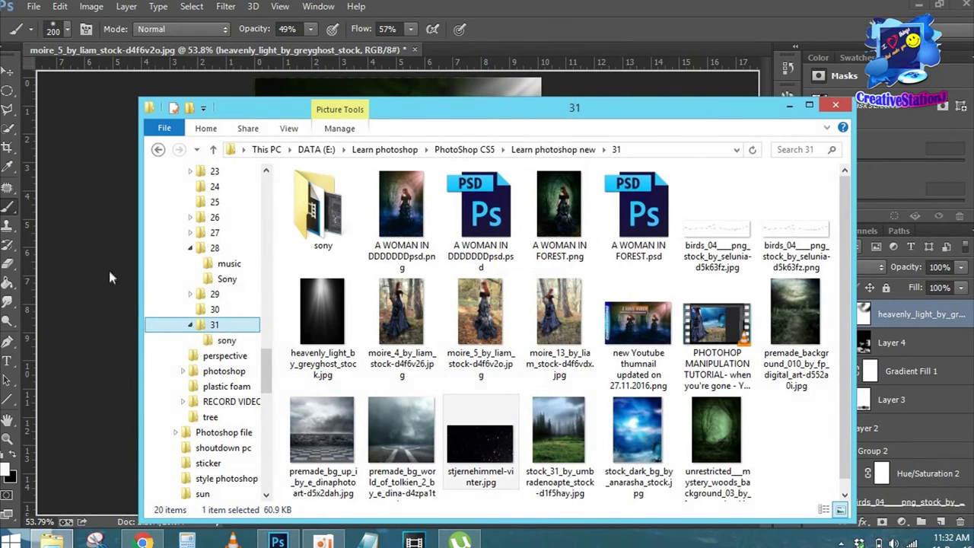
{"action": "left_click_drag", "start_coordinate": [360, 257], "coordinate": [358, 226]}
{"action": "right_click", "coordinate": [429, 254]}
{"action": "left_click", "coordinate": [472, 455]}
{"action": "left_click_drag", "start_coordinate": [472, 296], "coordinate": [470, 461]}
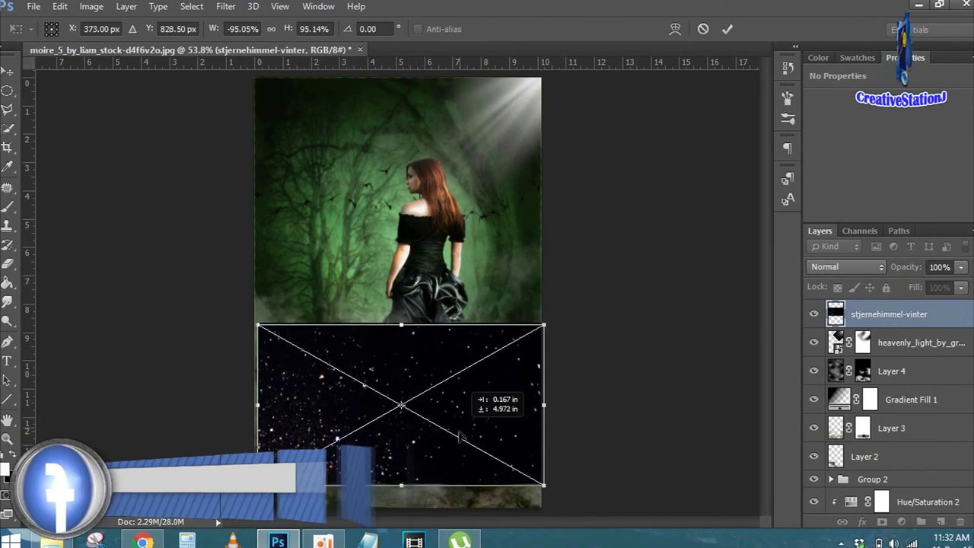
{"action": "left_click_drag", "start_coordinate": [539, 347], "coordinate": [558, 325]}
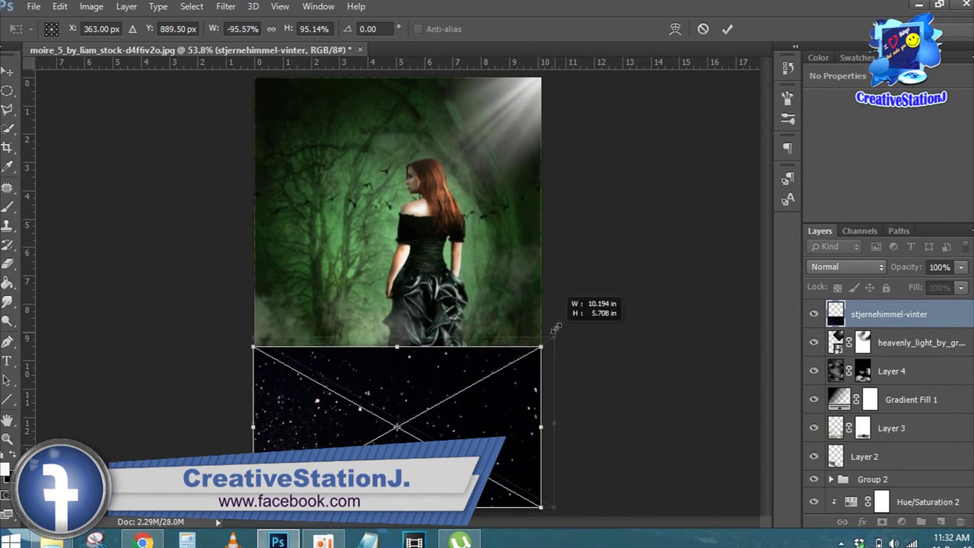
{"action": "left_click", "coordinate": [726, 29]}
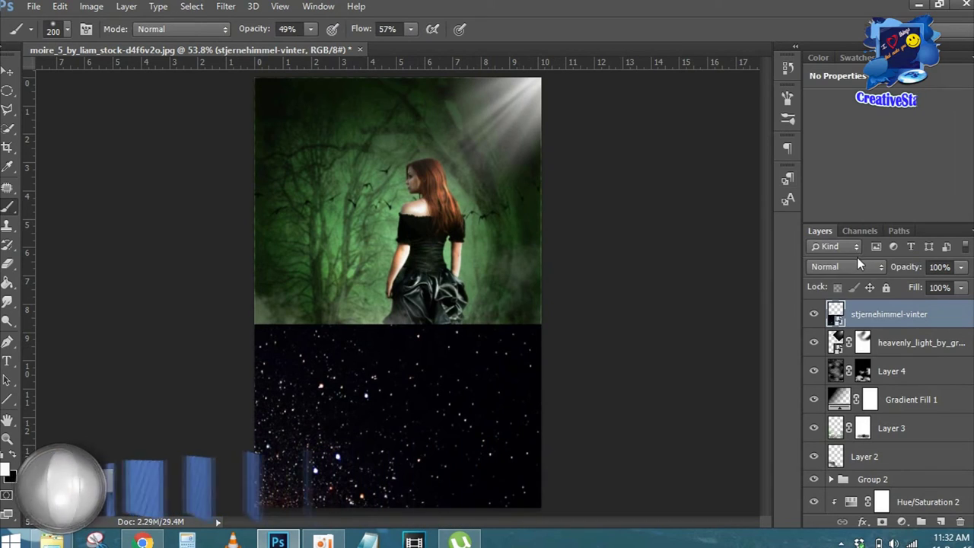
Blend the starry layer in Screen mode and give it a layer mask.
{"action": "left_click", "coordinate": [846, 266]}
{"action": "left_click", "coordinate": [821, 121]}
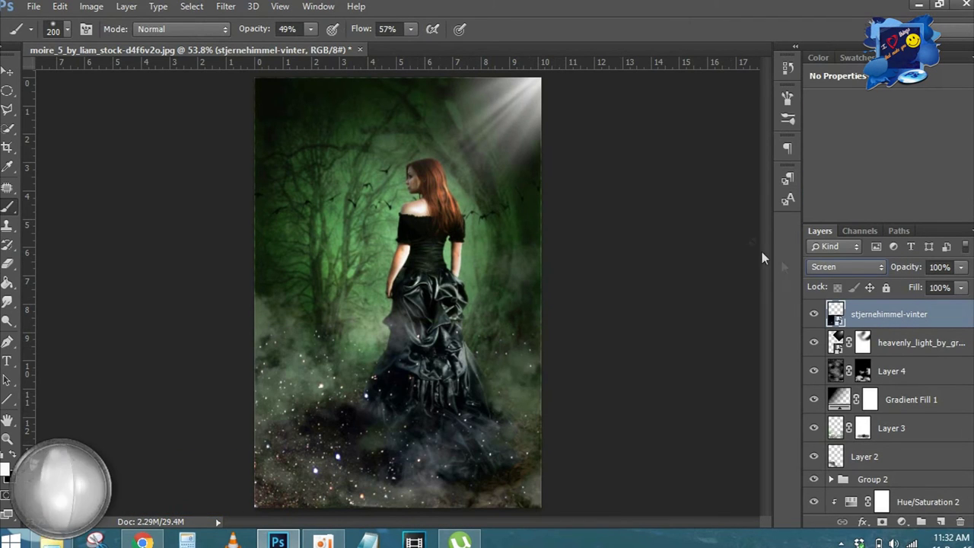
{"action": "left_click", "coordinate": [882, 522]}
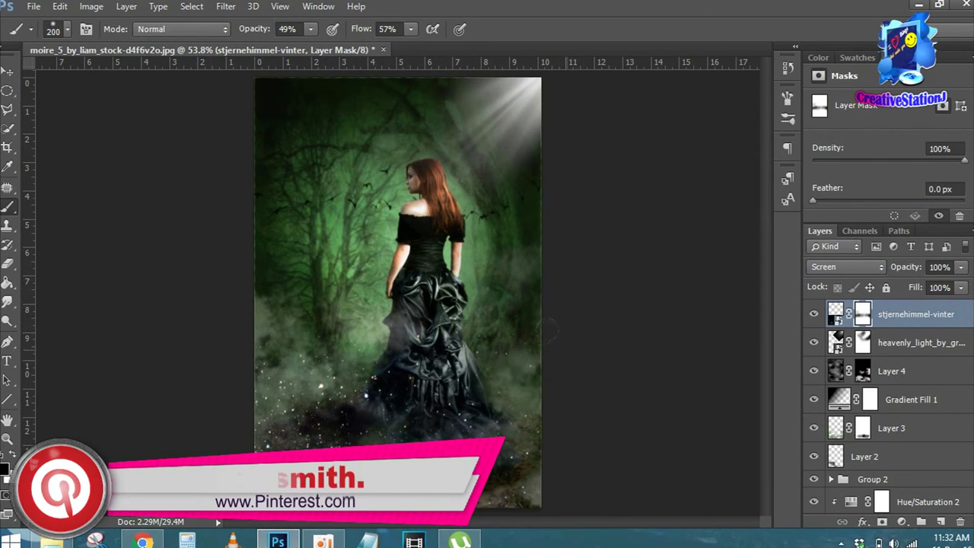
{"action": "left_click", "coordinate": [836, 313]}
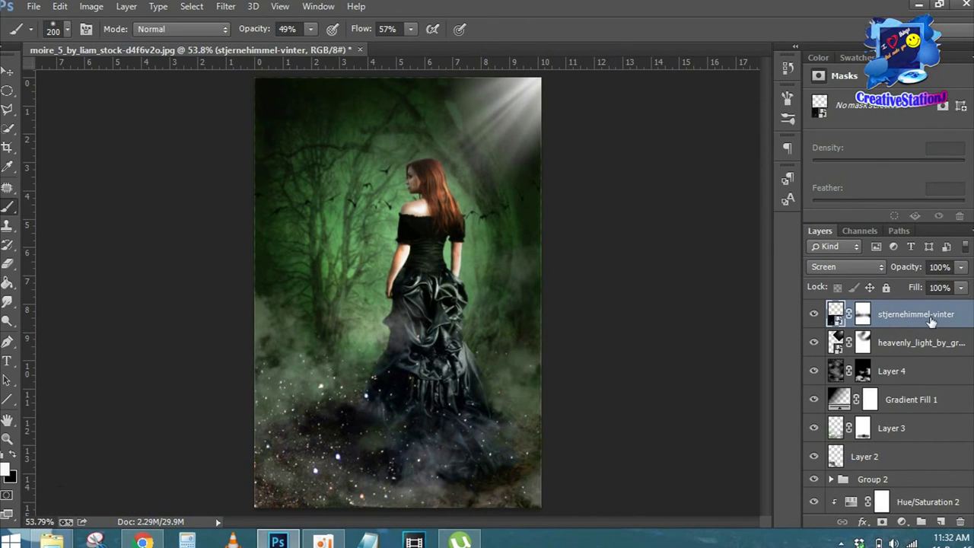
Add a new layer and set the foreground colour to orange de8c16.
{"action": "left_click", "coordinate": [941, 522]}
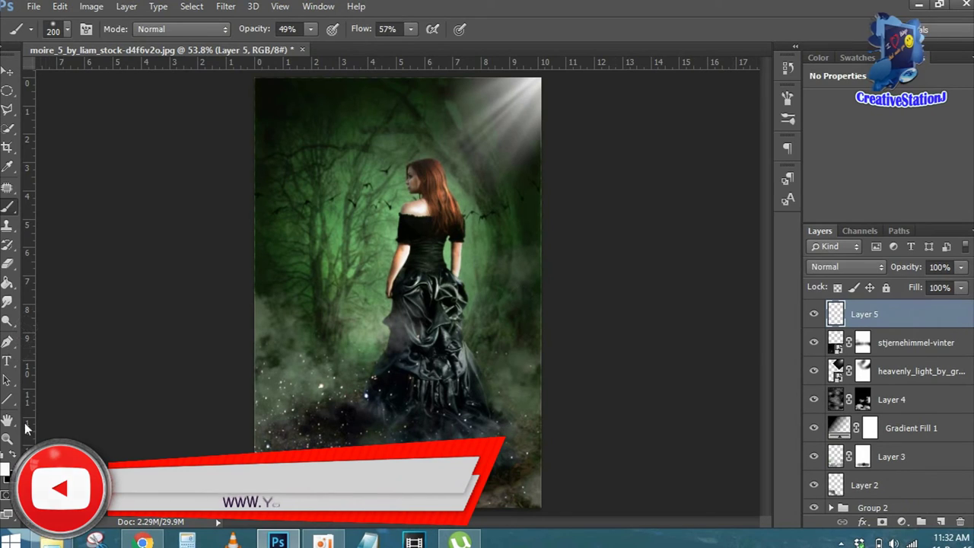
{"action": "key", "text": "i"}
{"action": "left_click", "coordinate": [774, 291]}
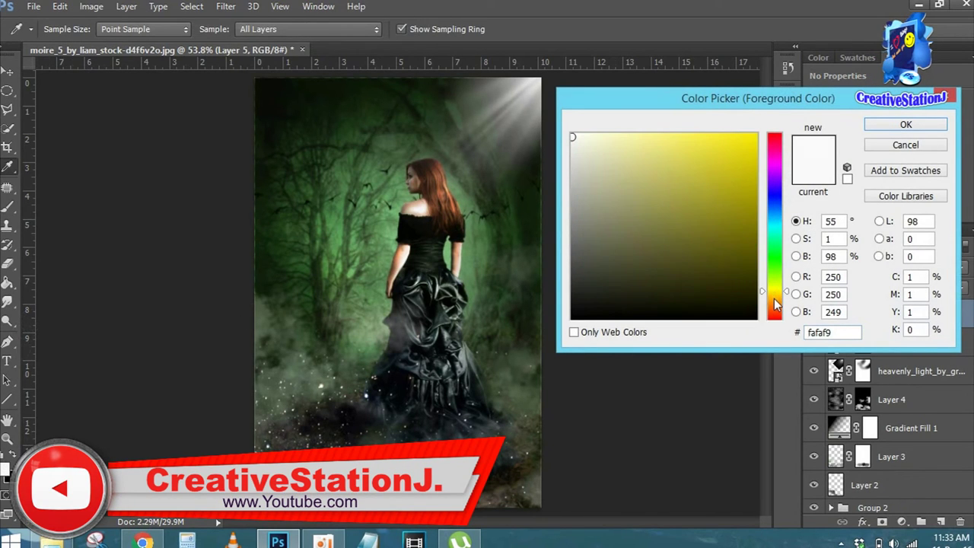
{"action": "left_click_drag", "start_coordinate": [776, 305], "coordinate": [776, 302]}
{"action": "left_click", "coordinate": [739, 157]}
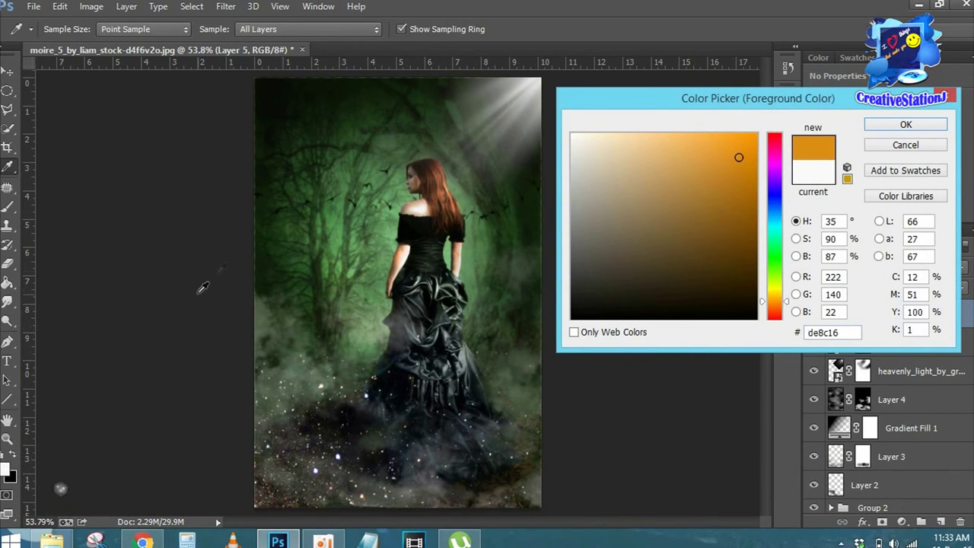
{"action": "left_click", "coordinate": [905, 124]}
{"action": "key", "text": "b"}
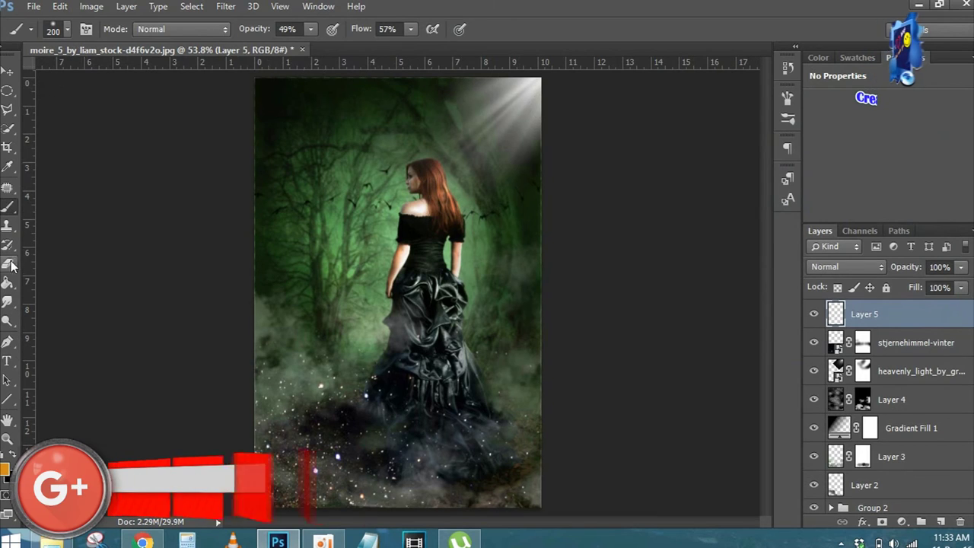
Draw an orange gradient from the top-right corner, blended Hard Light at 56% opacity.
{"action": "left_click", "coordinate": [7, 283]}
{"action": "left_click", "coordinate": [61, 278]}
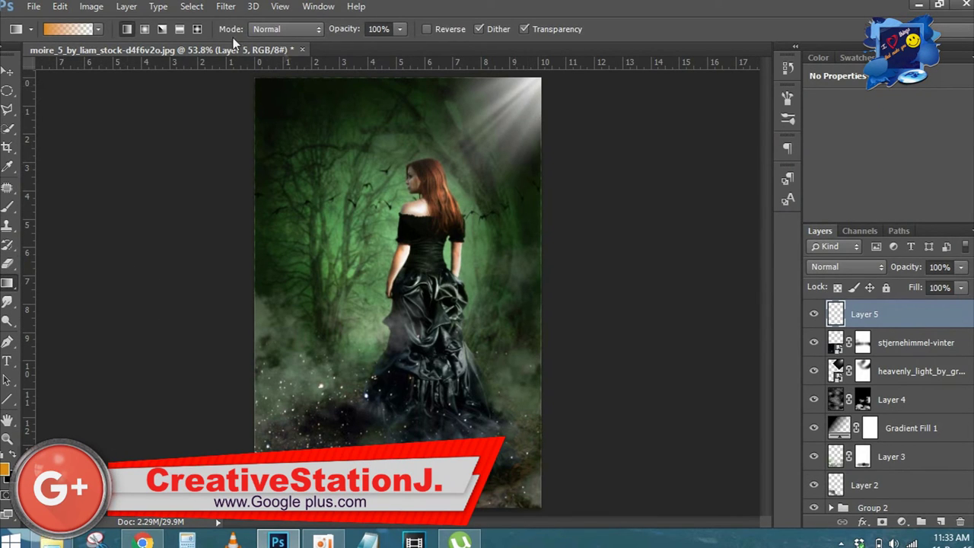
{"action": "left_click_drag", "start_coordinate": [528, 89], "coordinate": [426, 304]}
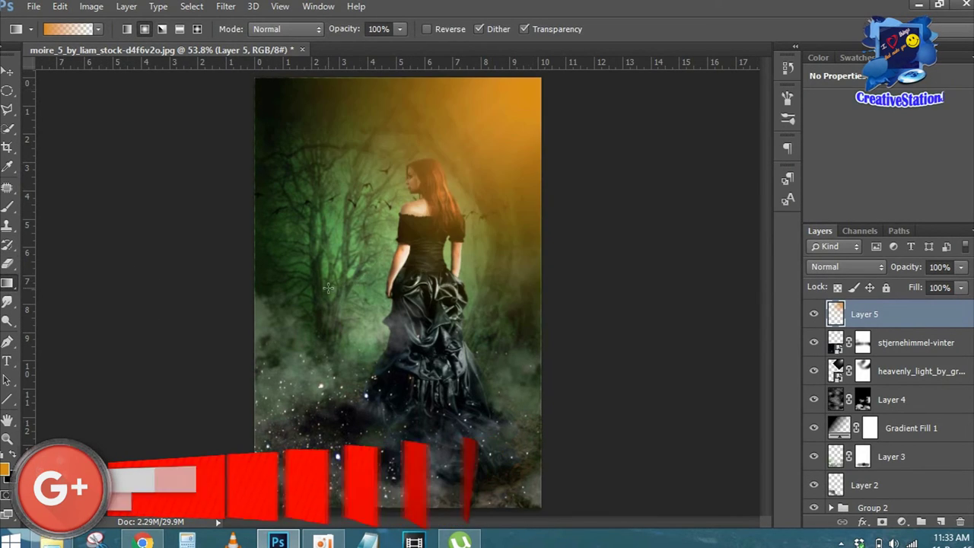
{"action": "left_click", "coordinate": [863, 266]}
{"action": "left_click", "coordinate": [851, 203]}
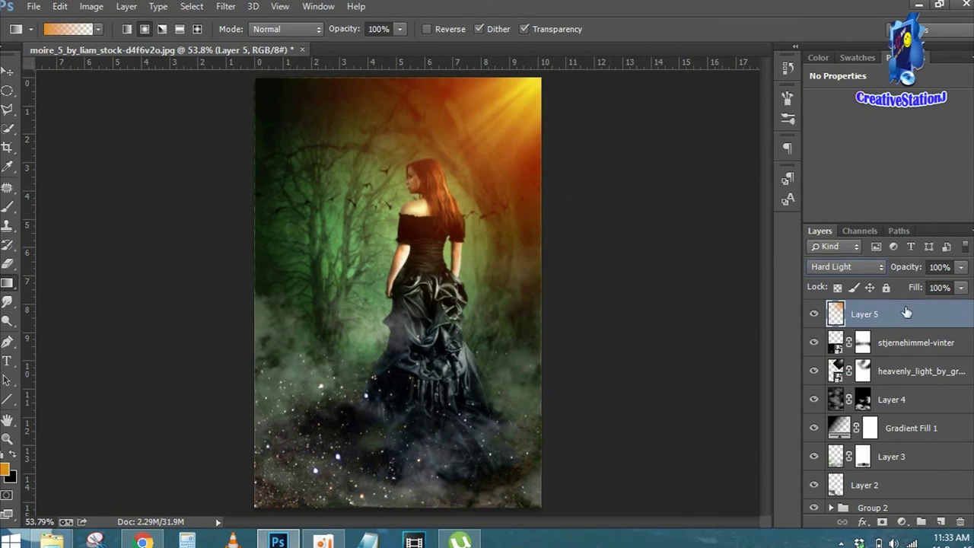
{"action": "left_click_drag", "start_coordinate": [916, 274], "coordinate": [883, 276]}
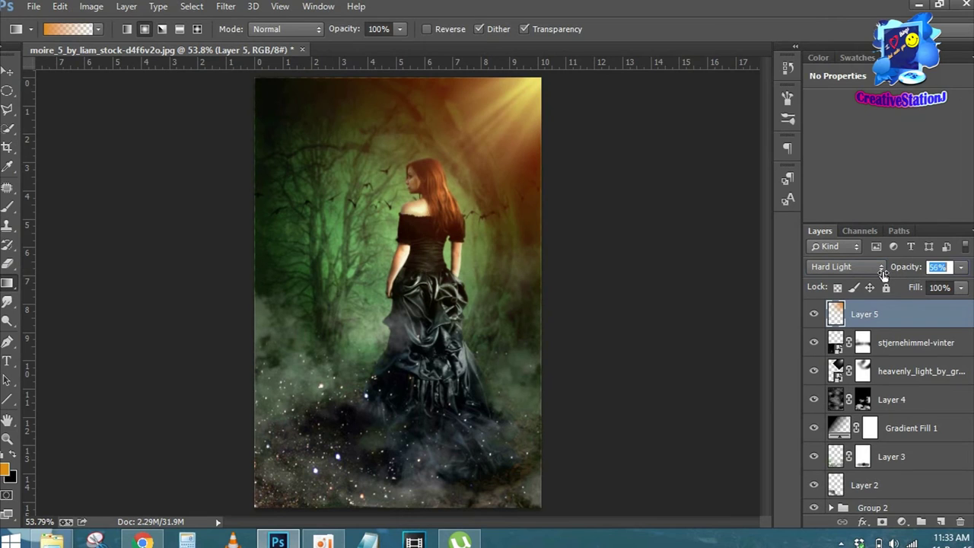
Enlarge the orange glow layer with Free Transform.
{"action": "key", "text": "ctrl+t"}
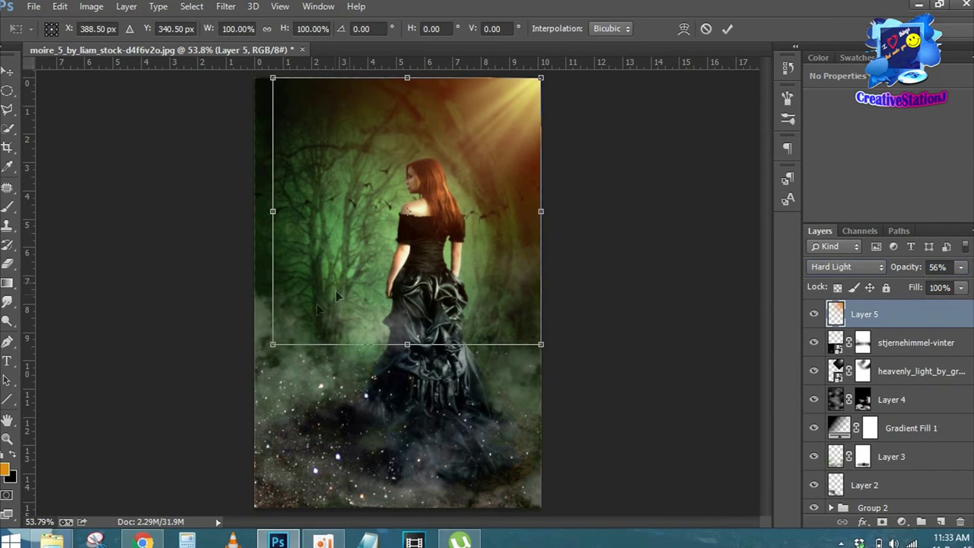
{"action": "left_click_drag", "start_coordinate": [272, 344], "coordinate": [170, 439]}
{"action": "left_click", "coordinate": [729, 28]}
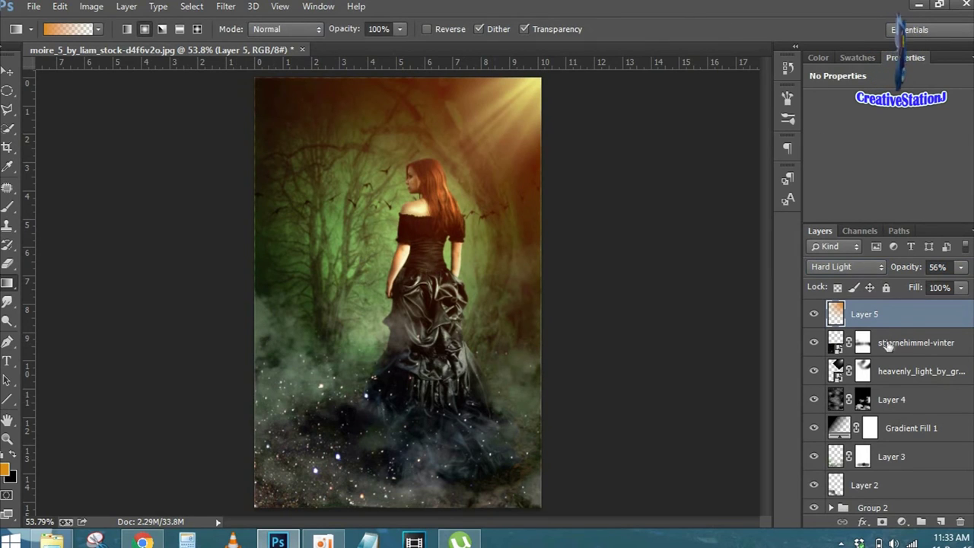
{"action": "left_click", "coordinate": [939, 522]}
Set a blue foreground colour and draw a gradient from the lower-left corner.
{"action": "left_click", "coordinate": [6, 469]}
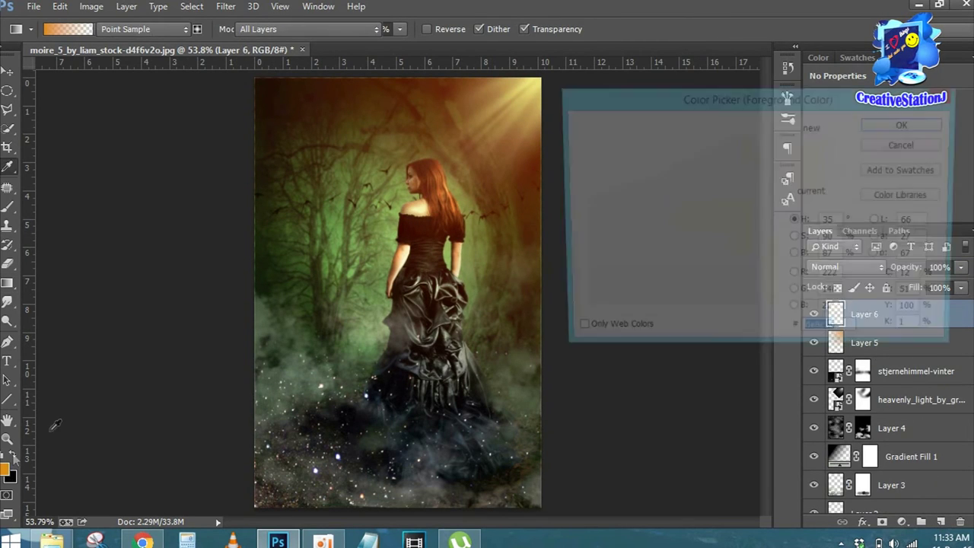
{"action": "left_click_drag", "start_coordinate": [761, 220], "coordinate": [774, 199]}
{"action": "mouse_move", "coordinate": [692, 154]}
{"action": "left_mouse_down"}
{"action": "mouse_move", "coordinate": [717, 142]}
{"action": "mouse_move", "coordinate": [736, 149]}
{"action": "left_mouse_up"}
{"action": "left_click", "coordinate": [871, 128]}
{"action": "key", "text": "g"}
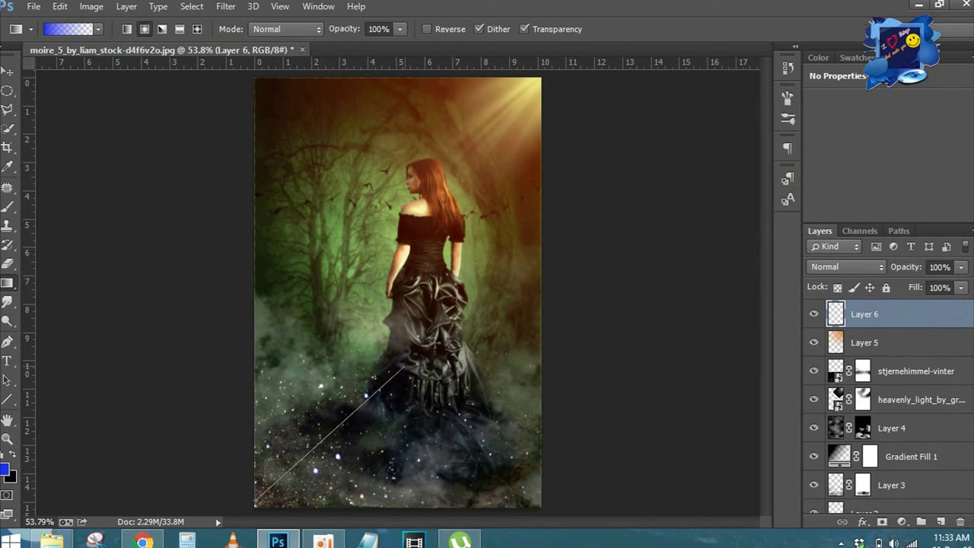
{"action": "left_click_drag", "start_coordinate": [354, 406], "coordinate": [403, 367]}
Scale the blue gradient up and outward with Free Transform.
{"action": "key", "text": "ctrl+t"}
{"action": "left_click_drag", "start_coordinate": [542, 507], "coordinate": [558, 515]}
{"action": "left_click_drag", "start_coordinate": [255, 275], "coordinate": [248, 213]}
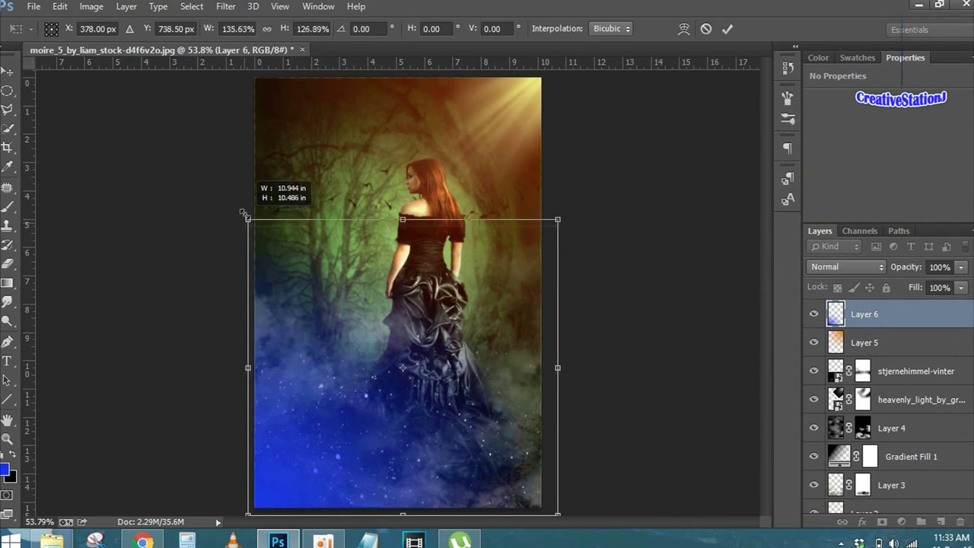
{"action": "left_click_drag", "start_coordinate": [550, 212], "coordinate": [592, 190]}
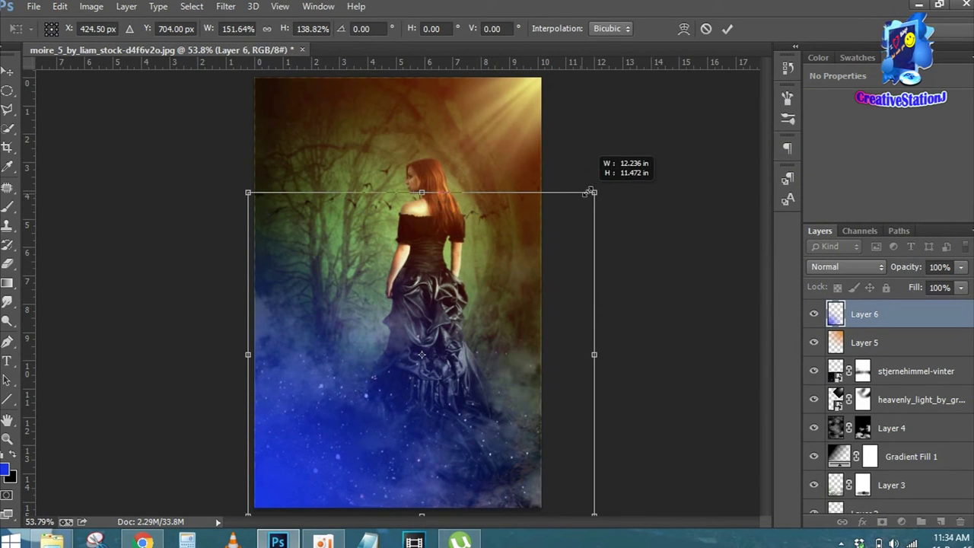
{"action": "left_click", "coordinate": [727, 28]}
Blend Layer 6 in Overlay at 81% opacity.
{"action": "left_click", "coordinate": [845, 266]}
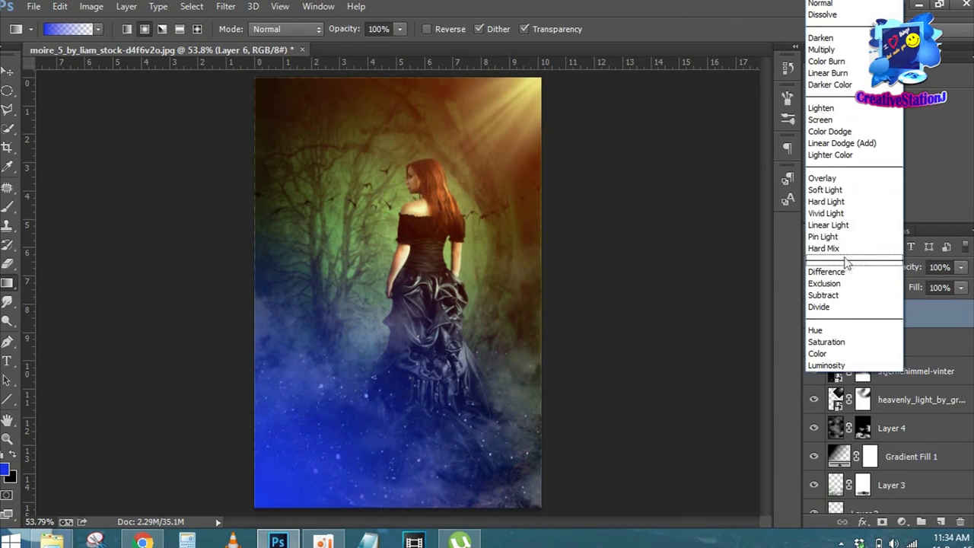
{"action": "left_click", "coordinate": [837, 183]}
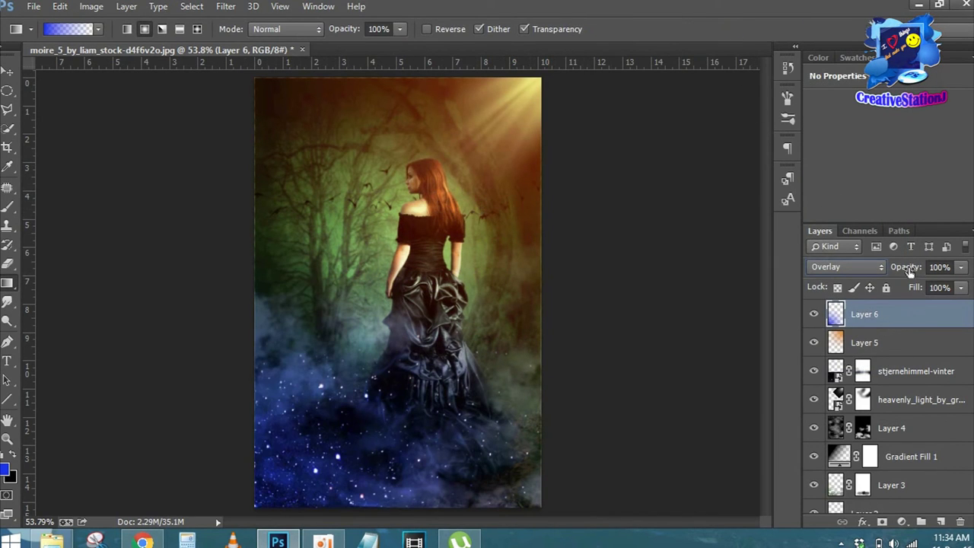
{"action": "left_click_drag", "start_coordinate": [910, 272], "coordinate": [883, 271]}
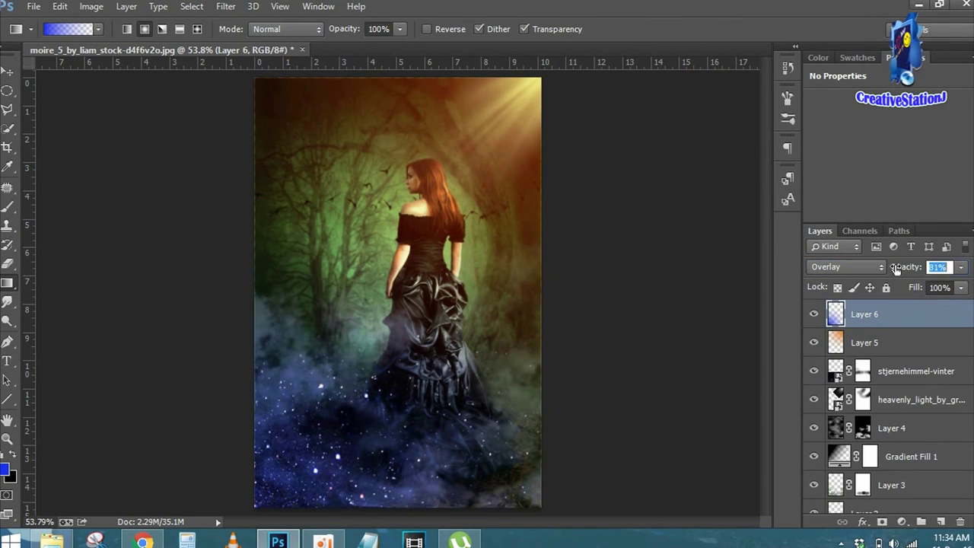
{"action": "key", "text": "Return"}
{"action": "left_click", "coordinate": [913, 386]}
Set the stjernehimmel-vinter layer's opacity to 81%.
{"action": "left_click", "coordinate": [896, 271]}
{"action": "left_click_drag", "start_coordinate": [870, 274], "coordinate": [896, 274]}
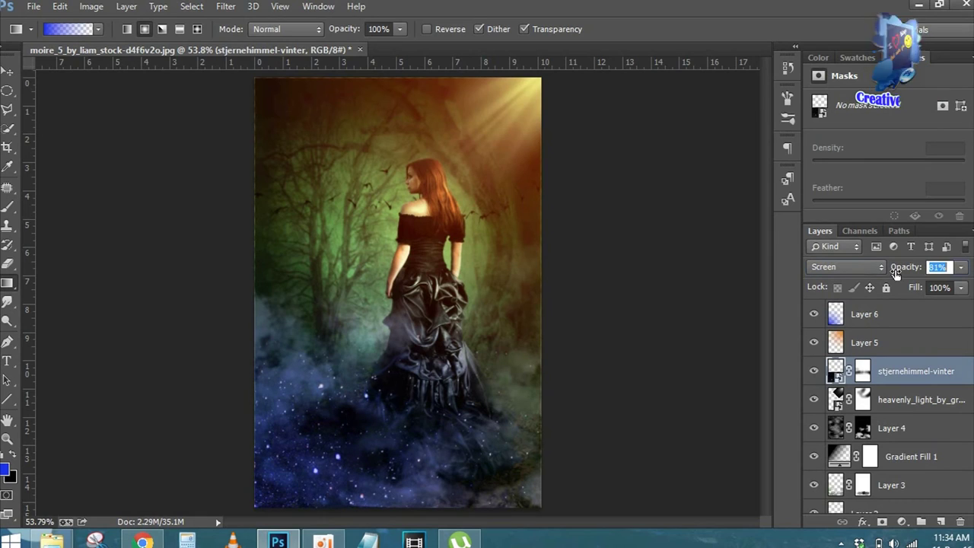
{"action": "key", "text": "Return"}
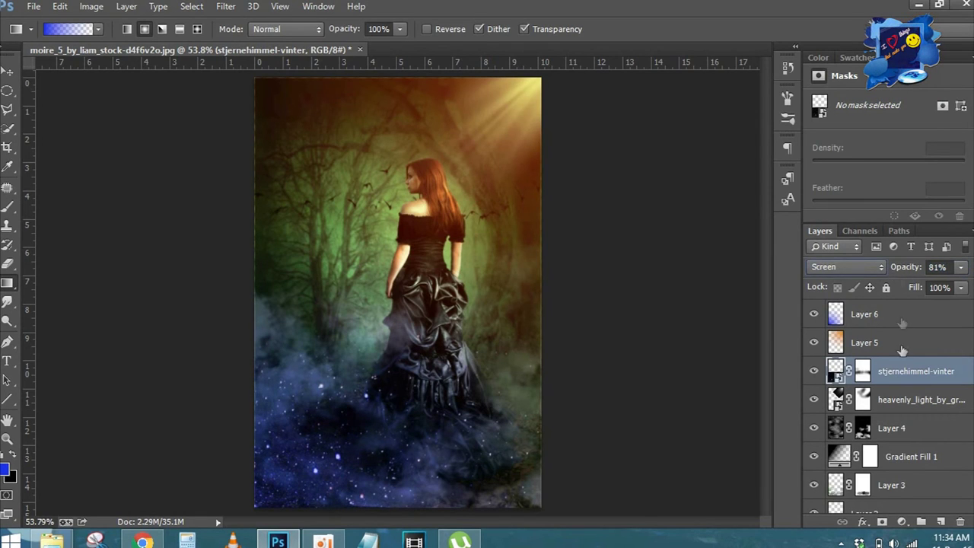
Lower Layer 4's opacity to 85% and reselect Layer 6.
{"action": "left_click", "coordinate": [896, 428]}
{"action": "mouse_move", "coordinate": [911, 272]}
{"action": "left_mouse_down"}
{"action": "mouse_move", "coordinate": [885, 272]}
{"action": "mouse_move", "coordinate": [923, 268]}
{"action": "mouse_move", "coordinate": [860, 271]}
{"action": "left_mouse_up"}
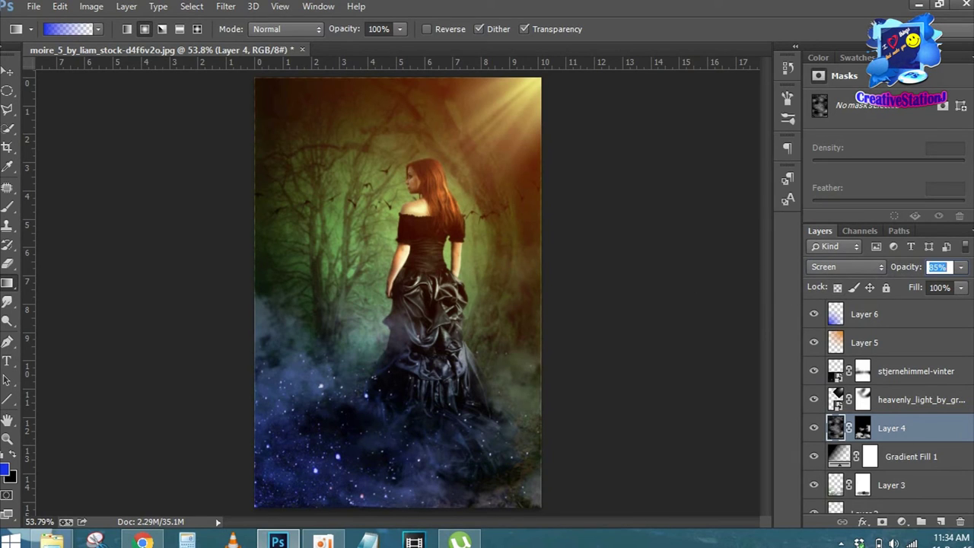
{"action": "key", "text": "Return"}
{"action": "left_click", "coordinate": [919, 313]}
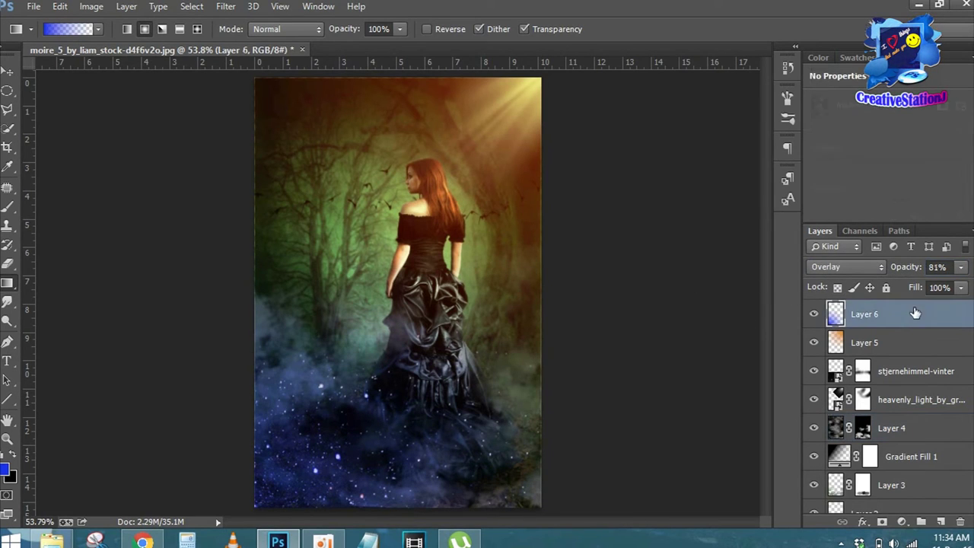
{"action": "left_click", "coordinate": [902, 523]}
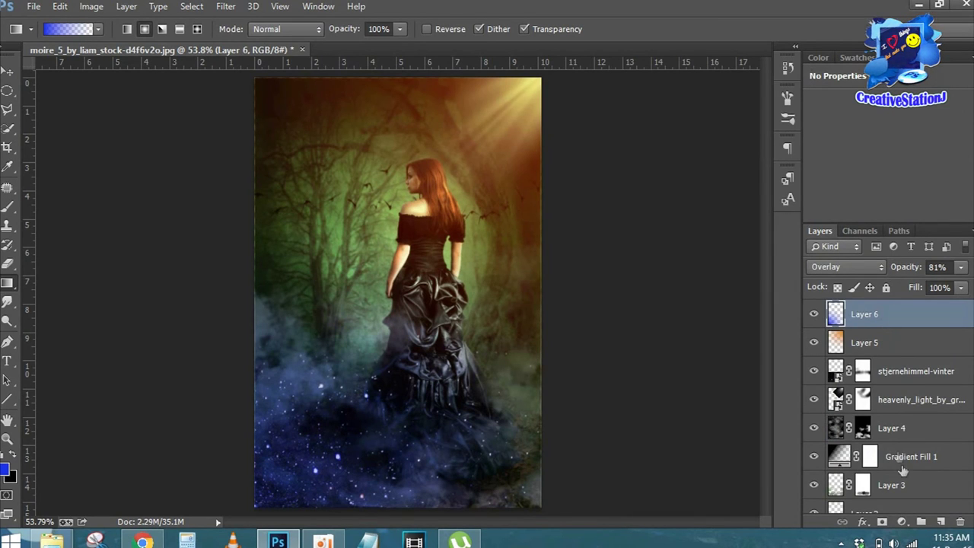
{"action": "left_click", "coordinate": [902, 523]}
Add a Curves adjustment and raise the Blue channel curve to cool the image.
{"action": "left_click", "coordinate": [915, 290]}
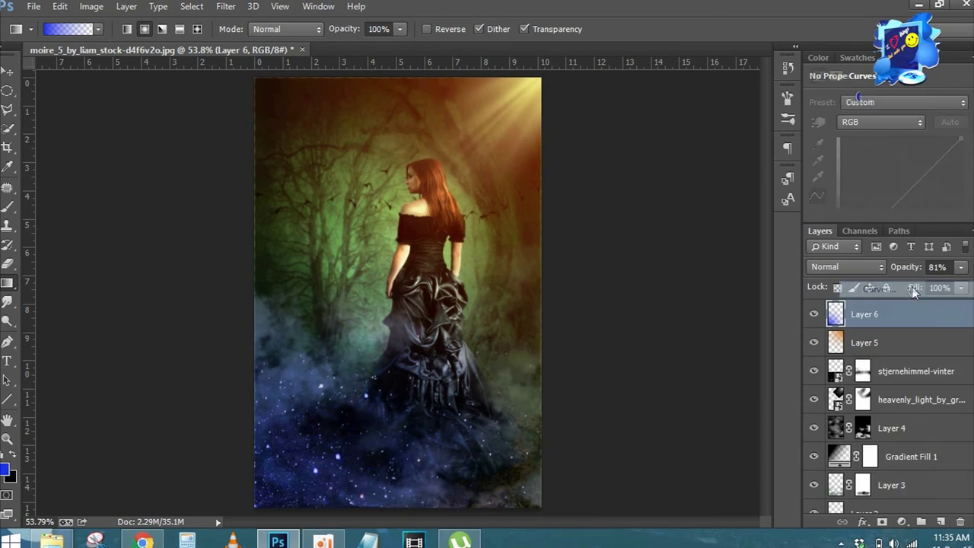
{"action": "left_click", "coordinate": [879, 123]}
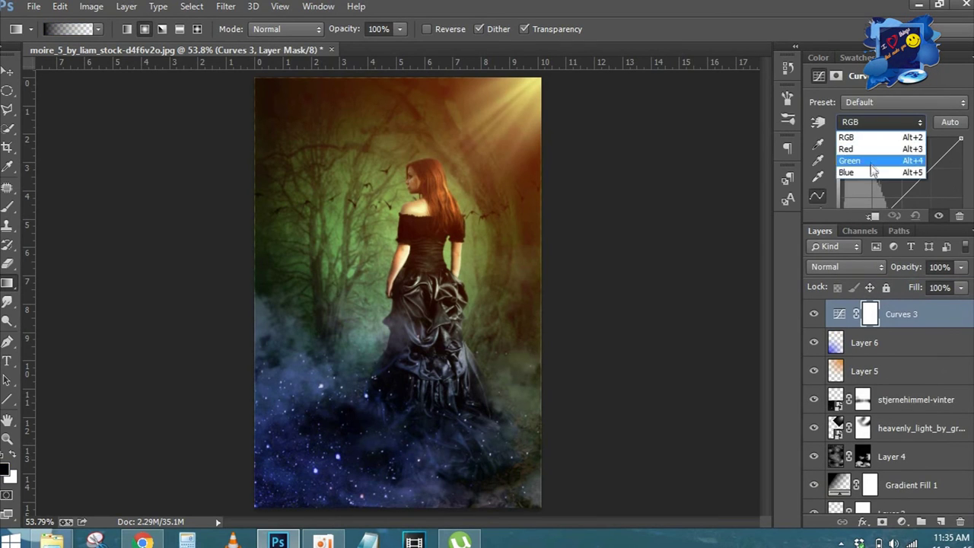
{"action": "left_click", "coordinate": [875, 164]}
{"action": "scroll", "coordinate": [902, 152], "scroll_direction": "down", "scroll_amount": 2}
{"action": "mouse_move", "coordinate": [902, 152]}
{"action": "left_mouse_down"}
{"action": "mouse_move", "coordinate": [895, 129]}
{"action": "mouse_move", "coordinate": [927, 149]}
{"action": "mouse_move", "coordinate": [906, 128]}
{"action": "mouse_move", "coordinate": [903, 136]}
{"action": "left_mouse_up"}
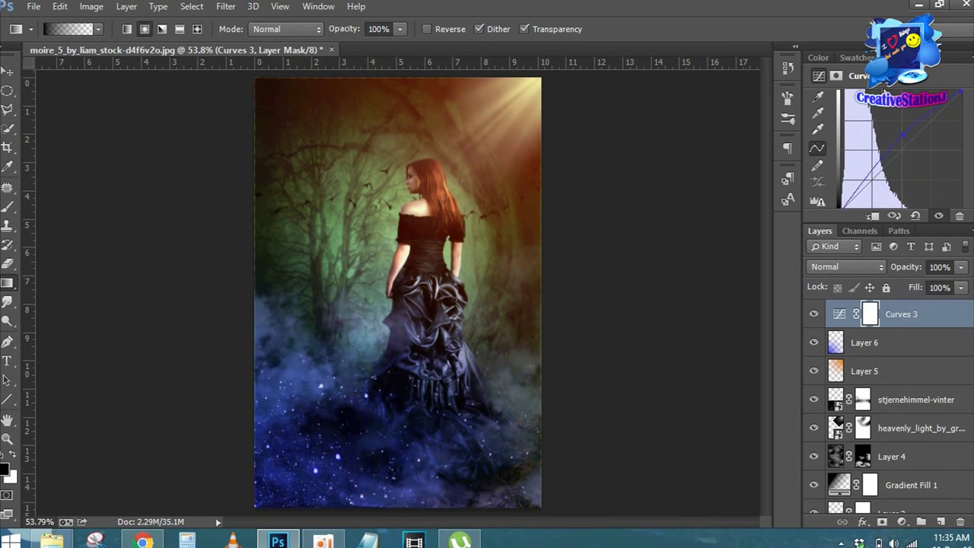
Pull the Green channel curve's midpoint down for a warmer, purple tint.
{"action": "scroll", "coordinate": [899, 137], "scroll_direction": "up", "scroll_amount": 2}
{"action": "left_click", "coordinate": [879, 122]}
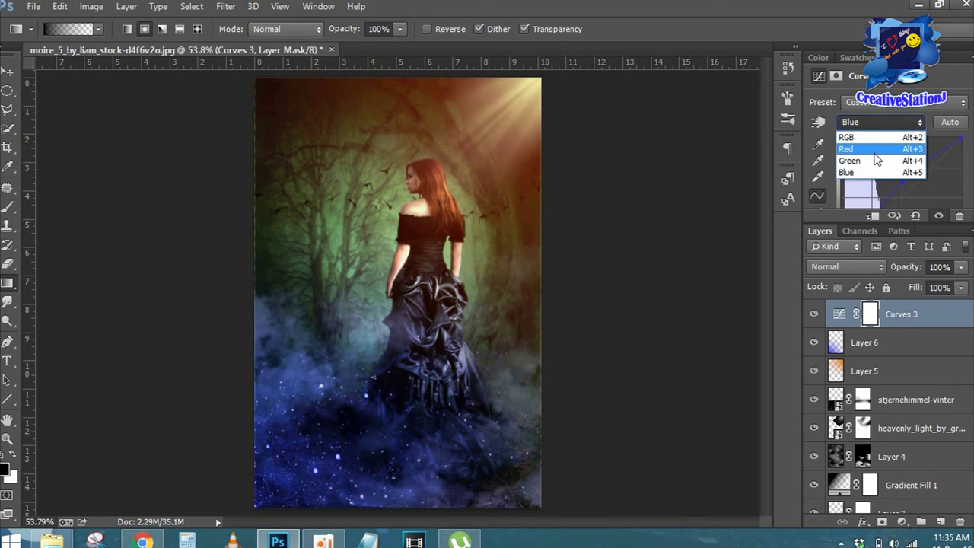
{"action": "left_click", "coordinate": [875, 160]}
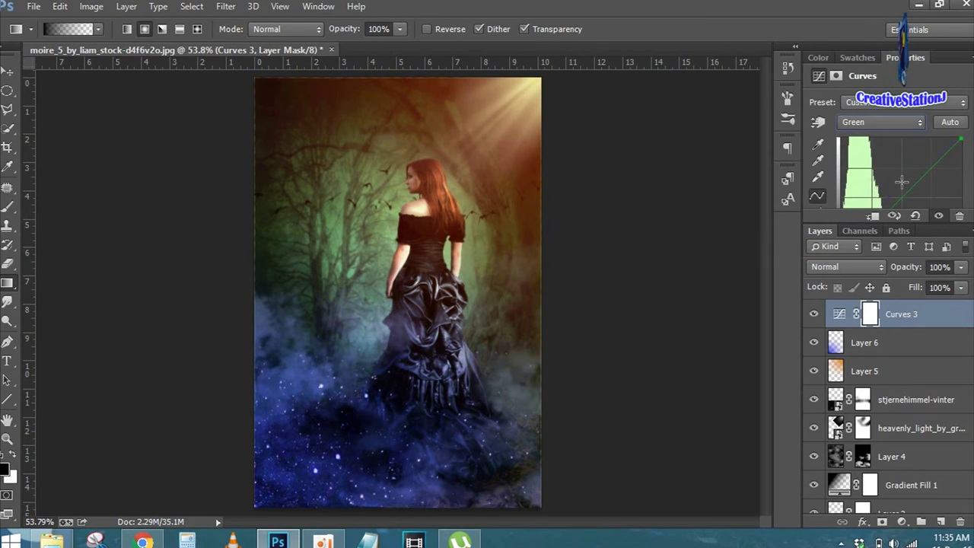
{"action": "scroll", "coordinate": [898, 152], "scroll_direction": "down", "scroll_amount": 2}
{"action": "mouse_move", "coordinate": [915, 135]}
{"action": "left_mouse_down"}
{"action": "mouse_move", "coordinate": [915, 154]}
{"action": "mouse_move", "coordinate": [911, 144]}
{"action": "left_mouse_up"}
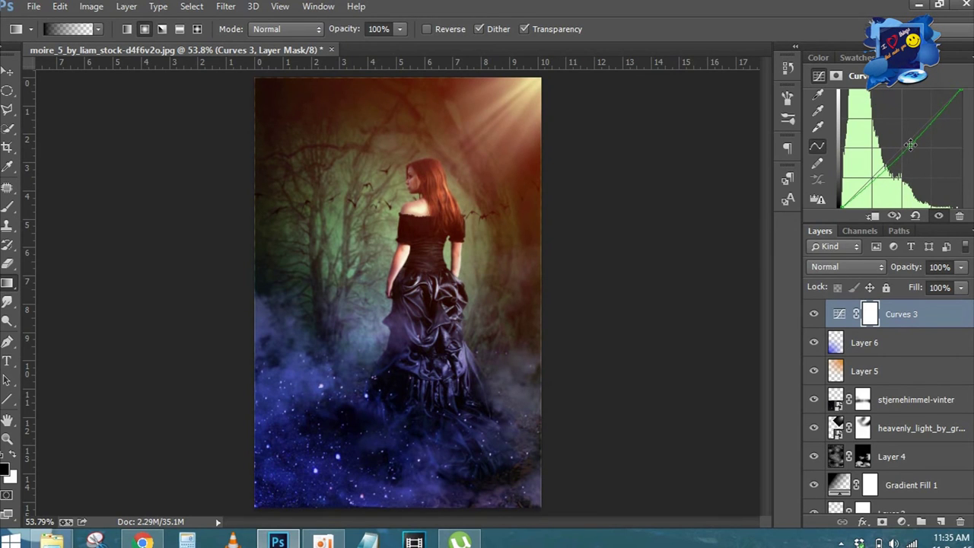
{"action": "left_click_drag", "start_coordinate": [968, 320], "coordinate": [968, 452]}
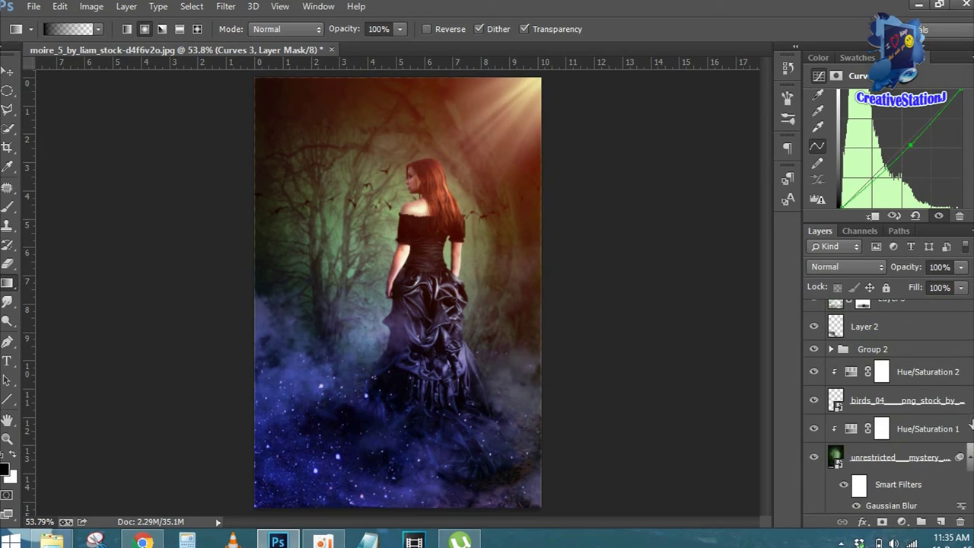
Expand Group 2 and open the Layer Style settings for Group 1.
{"action": "left_click", "coordinate": [836, 351]}
{"action": "left_click", "coordinate": [832, 350]}
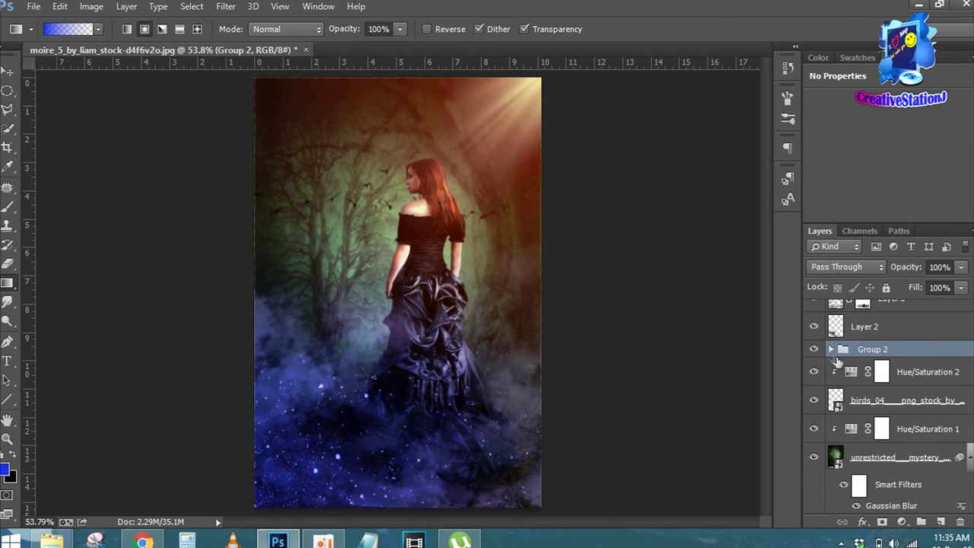
{"action": "scroll", "coordinate": [887, 403], "scroll_direction": "down", "scroll_amount": 5}
{"action": "scroll", "coordinate": [887, 404], "scroll_direction": "up", "scroll_amount": 2}
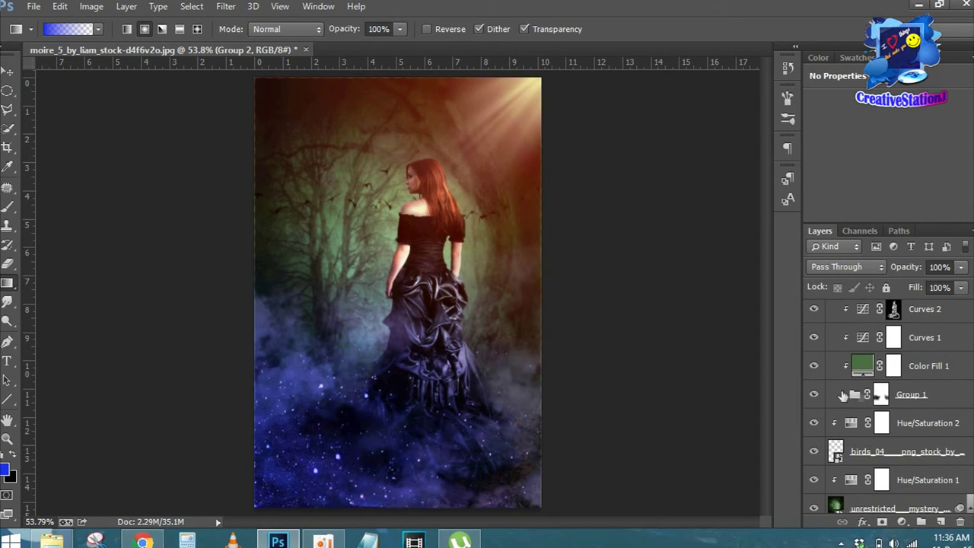
{"action": "left_click", "coordinate": [841, 394]}
{"action": "double_click", "coordinate": [841, 395]}
{"action": "left_click_drag", "start_coordinate": [634, 214], "coordinate": [724, 227]}
Enable an Inner Shadow without global light, in Color Dodge with a sampled colour.
{"action": "left_click", "coordinate": [527, 366]}
{"action": "left_click", "coordinate": [771, 336]}
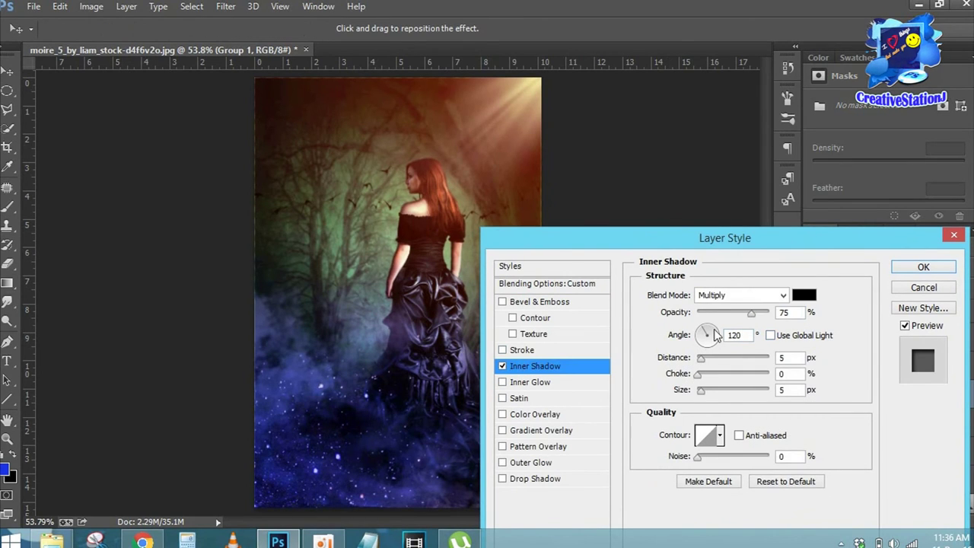
{"action": "left_click_drag", "start_coordinate": [707, 337], "coordinate": [718, 341]}
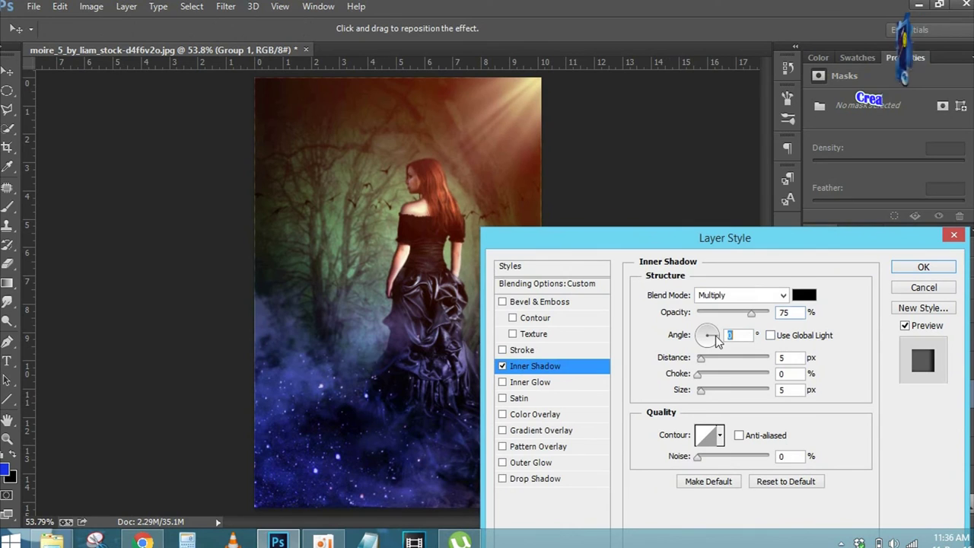
{"action": "left_click", "coordinate": [803, 296]}
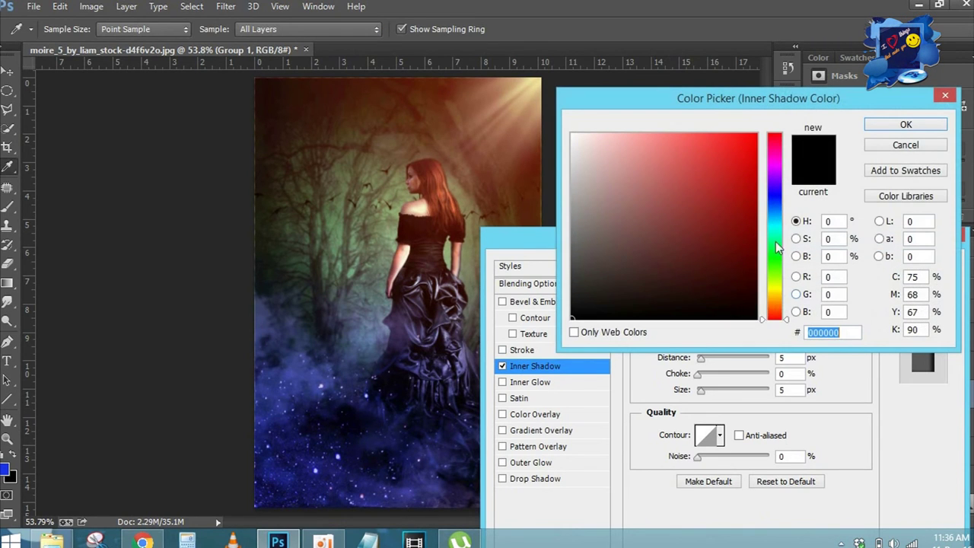
{"action": "left_click", "coordinate": [502, 123]}
{"action": "left_click", "coordinate": [895, 126]}
{"action": "left_click", "coordinate": [736, 295]}
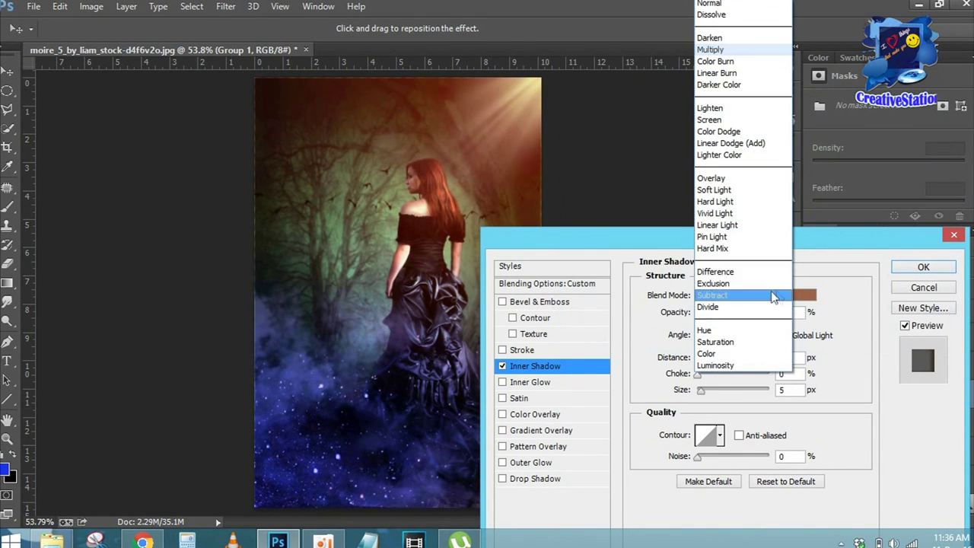
{"action": "left_click", "coordinate": [727, 133]}
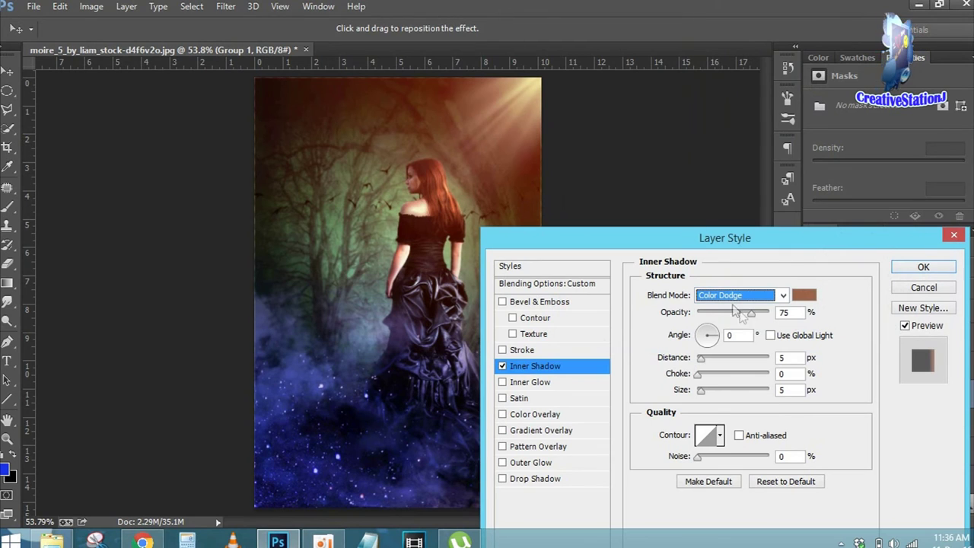
Change the inner shadow colour to peach e2997d at 100% opacity, trying size and distance.
{"action": "left_click", "coordinate": [804, 295]}
{"action": "left_click_drag", "start_coordinate": [524, 127], "coordinate": [503, 126]}
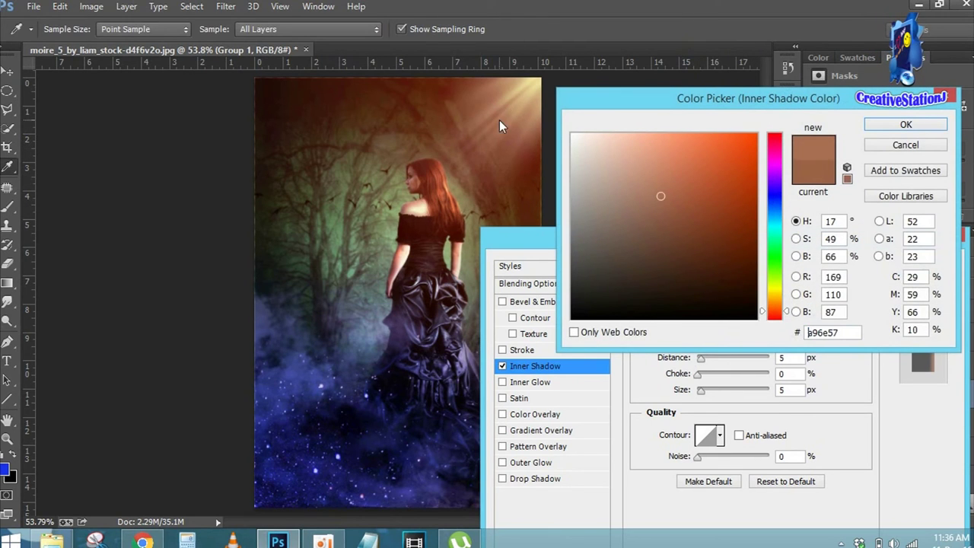
{"action": "left_click_drag", "start_coordinate": [651, 187], "coordinate": [653, 155]}
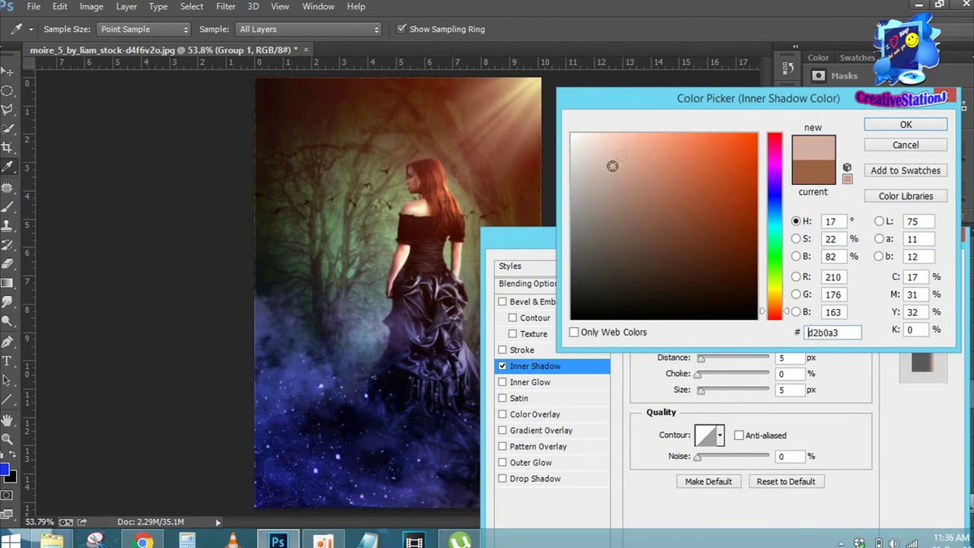
{"action": "left_click", "coordinate": [868, 126]}
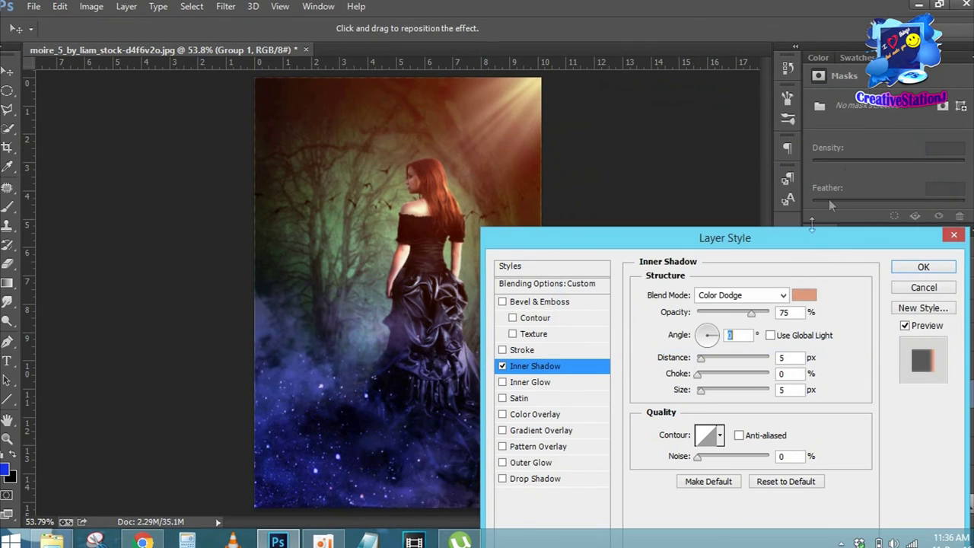
{"action": "left_click_drag", "start_coordinate": [754, 313], "coordinate": [780, 314]}
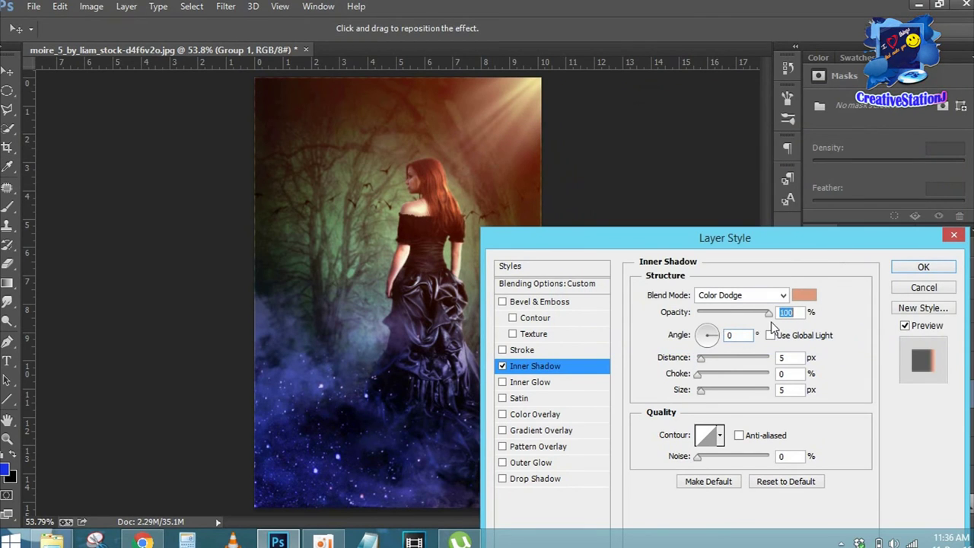
{"action": "mouse_move", "coordinate": [701, 391]}
{"action": "left_mouse_down"}
{"action": "mouse_move", "coordinate": [709, 402]}
{"action": "mouse_move", "coordinate": [706, 388]}
{"action": "left_mouse_up"}
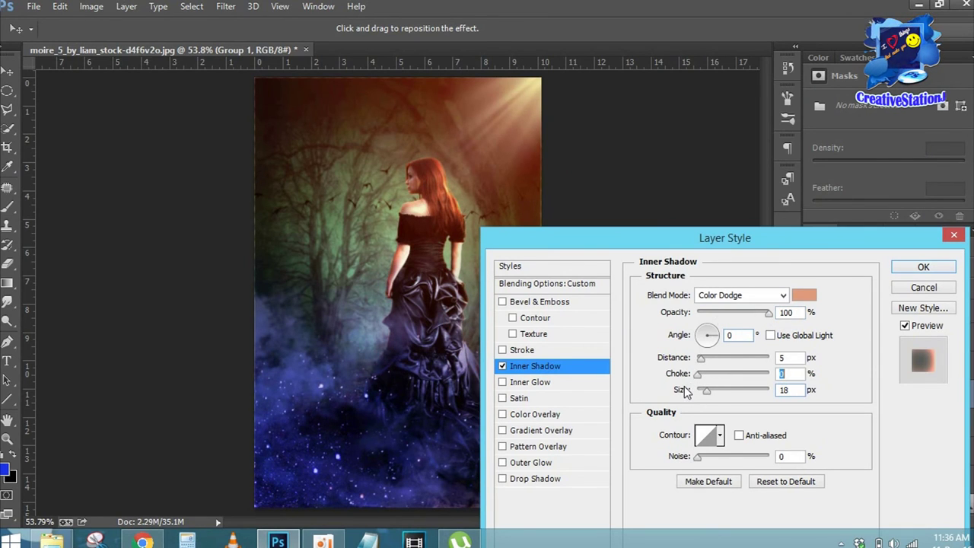
{"action": "left_click_drag", "start_coordinate": [698, 373], "coordinate": [698, 368]}
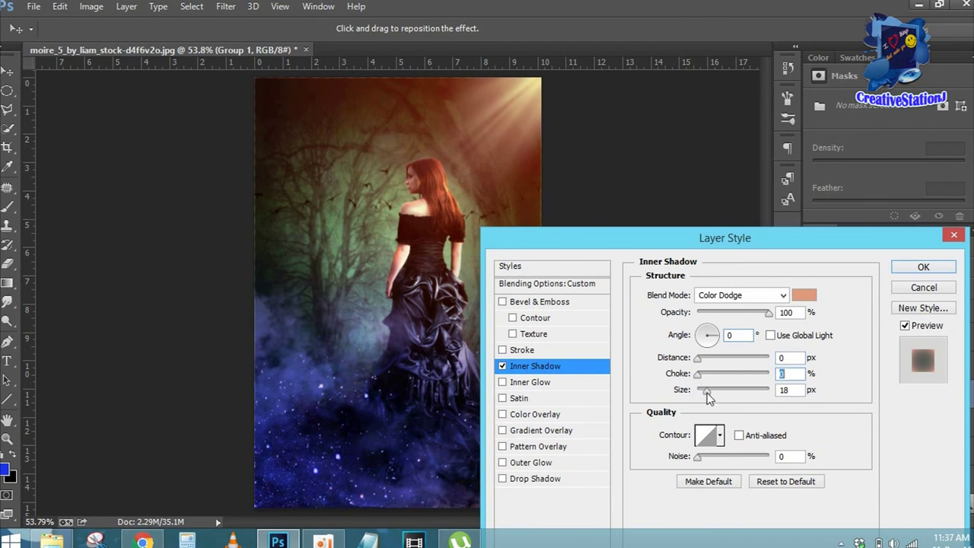
{"action": "left_click_drag", "start_coordinate": [707, 393], "coordinate": [681, 404]}
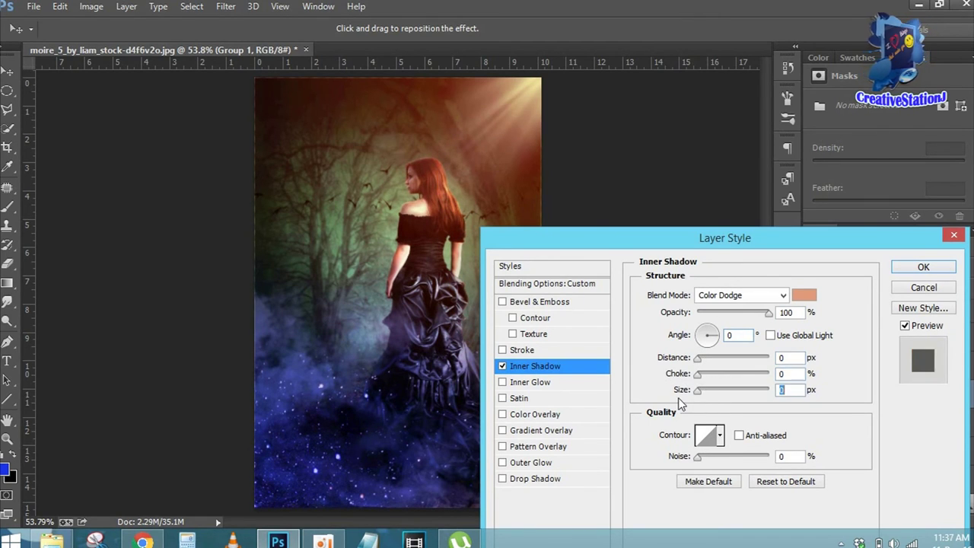
Finish the inner shadow at angle 5°, distance 2 px, size 21 px and apply it.
{"action": "left_click", "coordinate": [704, 333]}
{"action": "left_click_drag", "start_coordinate": [704, 336], "coordinate": [722, 341]}
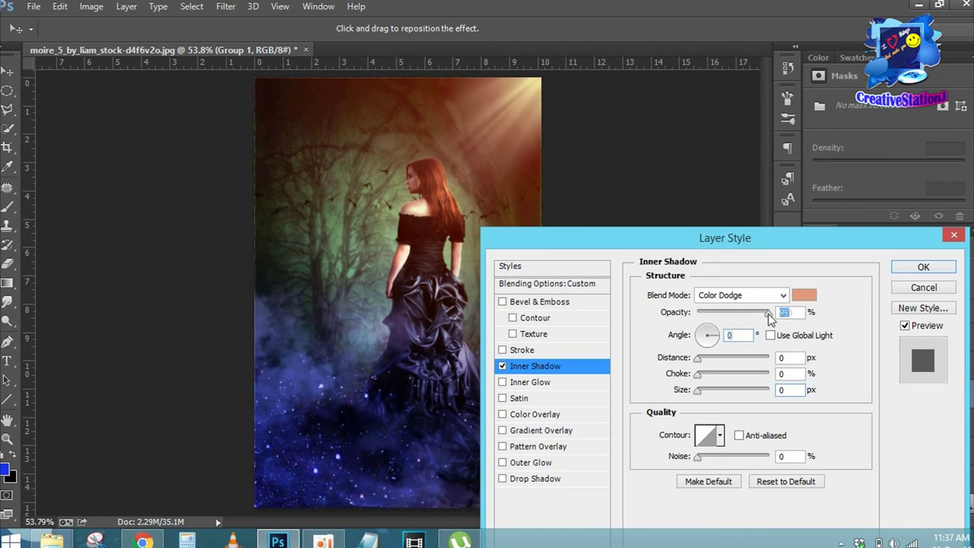
{"action": "left_click_drag", "start_coordinate": [716, 390], "coordinate": [697, 390]}
{"action": "left_click", "coordinate": [707, 328]}
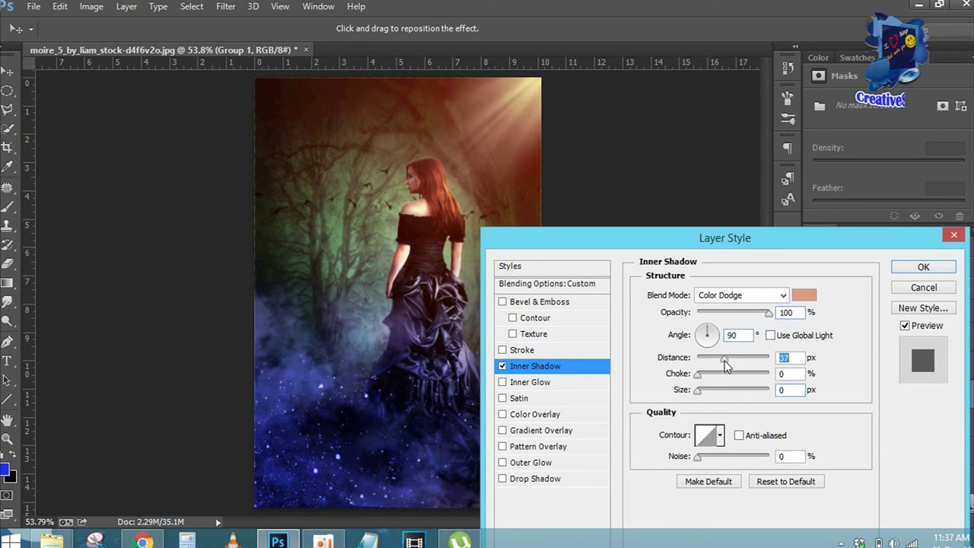
{"action": "left_click_drag", "start_coordinate": [725, 360], "coordinate": [702, 364]}
{"action": "left_click", "coordinate": [715, 335]}
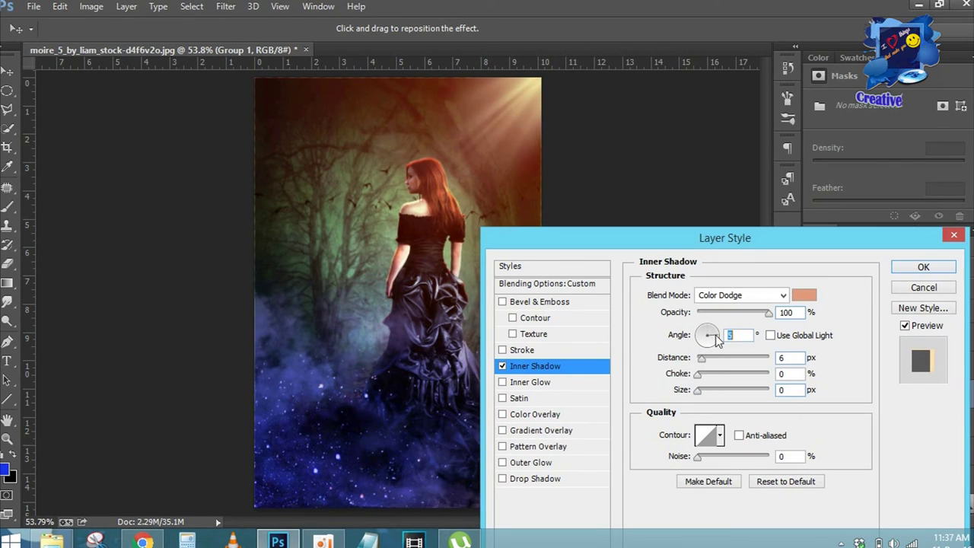
{"action": "mouse_move", "coordinate": [700, 359]}
{"action": "left_mouse_down"}
{"action": "mouse_move", "coordinate": [697, 374]}
{"action": "mouse_move", "coordinate": [724, 392]}
{"action": "mouse_move", "coordinate": [686, 394]}
{"action": "left_mouse_up"}
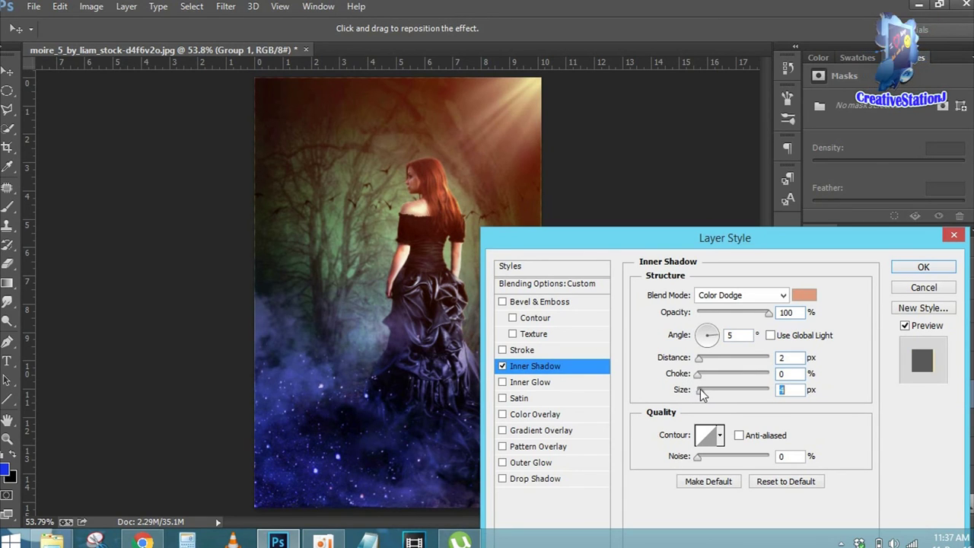
{"action": "left_click_drag", "start_coordinate": [697, 389], "coordinate": [708, 390]}
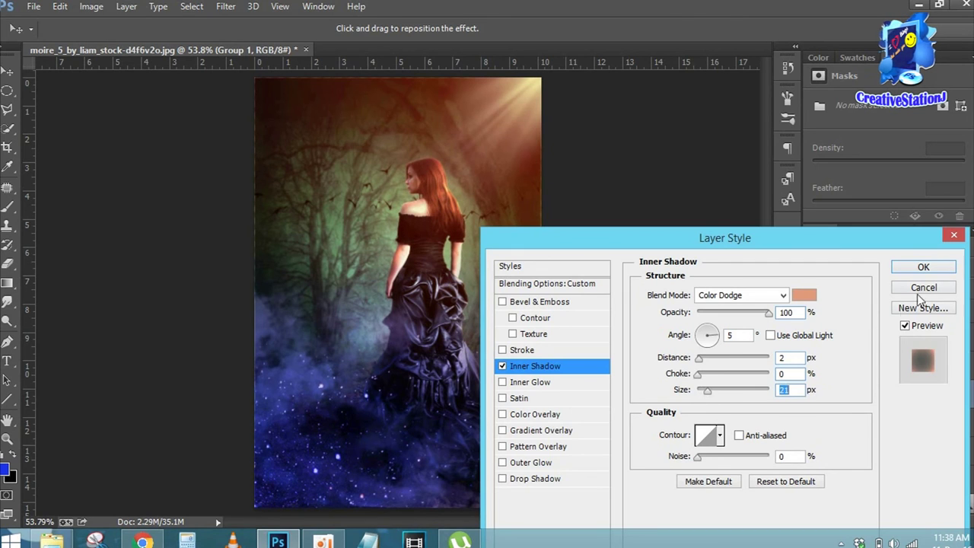
{"action": "left_click", "coordinate": [923, 268]}
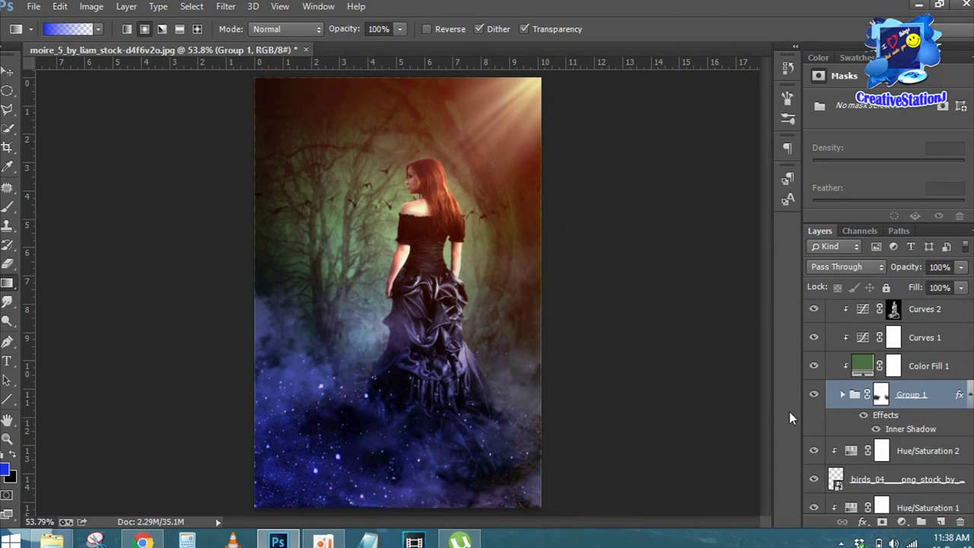
Add a Gradient Map above Curves 3 using the Violet, Orange preset.
{"action": "scroll", "coordinate": [936, 403], "scroll_direction": "up", "scroll_amount": 3}
{"action": "scroll", "coordinate": [929, 366], "scroll_direction": "up", "scroll_amount": 5}
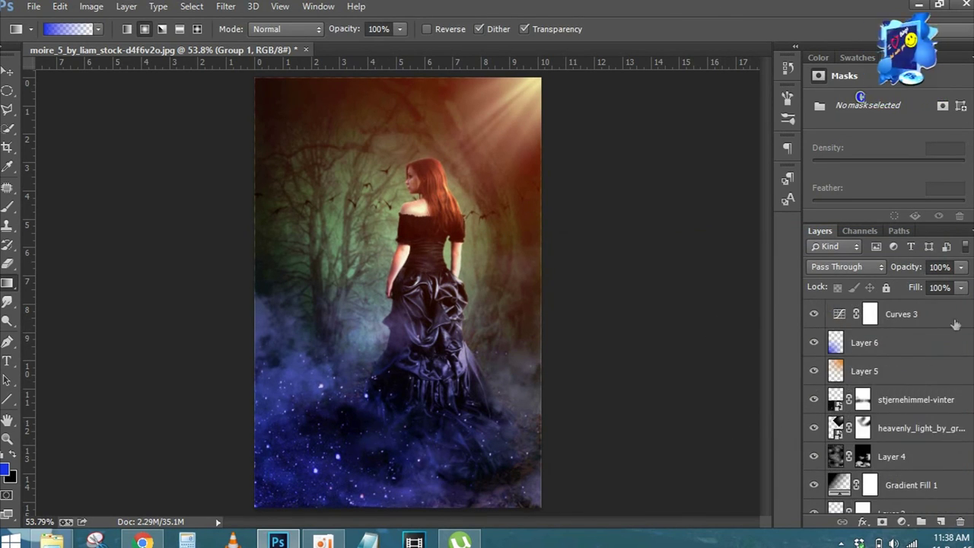
{"action": "left_click", "coordinate": [919, 316]}
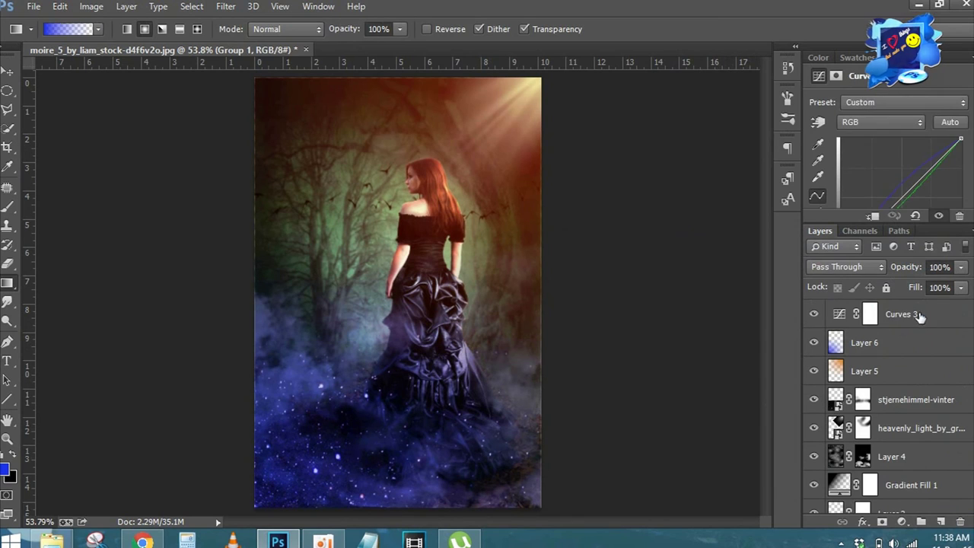
{"action": "left_click", "coordinate": [904, 522]}
{"action": "left_click", "coordinate": [892, 493]}
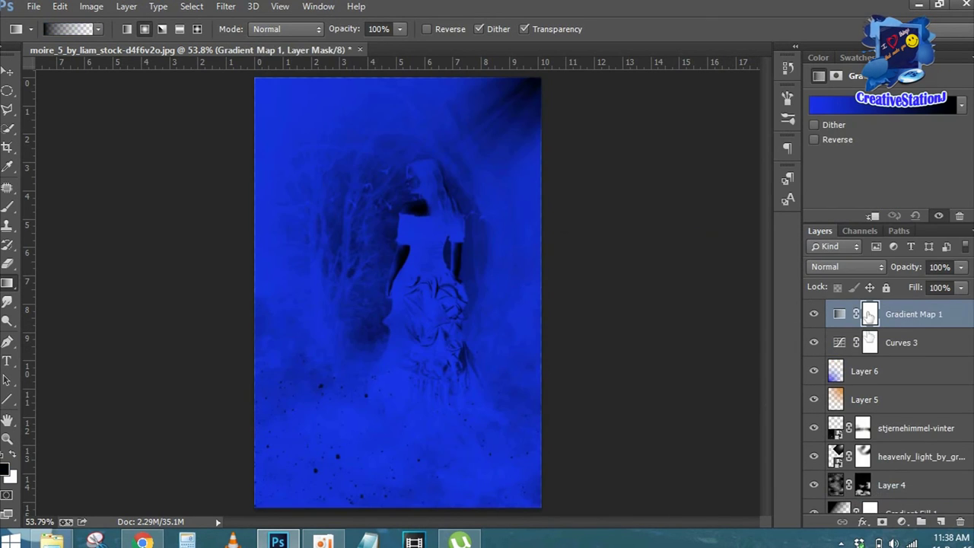
{"action": "left_click", "coordinate": [851, 107]}
{"action": "left_click", "coordinate": [788, 191]}
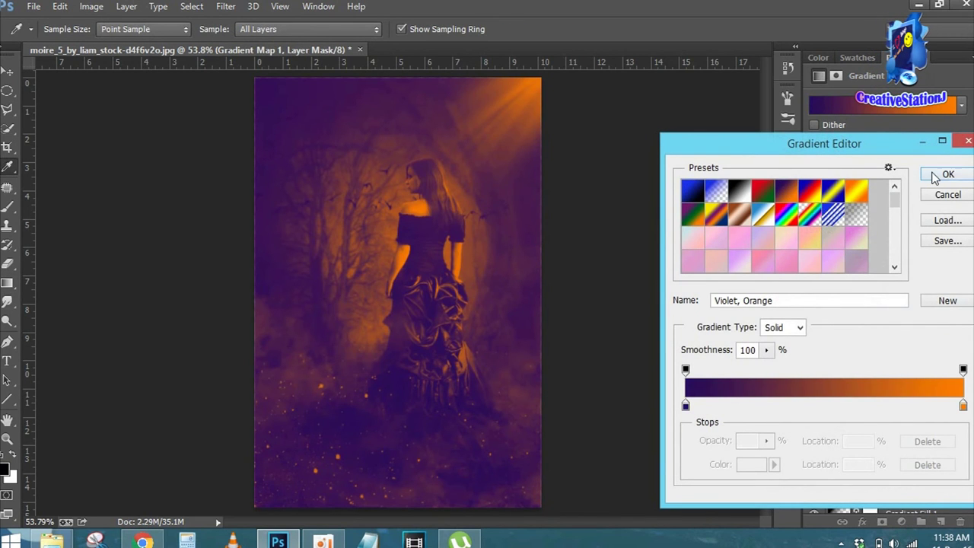
{"action": "left_click", "coordinate": [948, 174]}
Blend the gradient map in Soft Light at 37% opacity.
{"action": "left_click", "coordinate": [837, 266]}
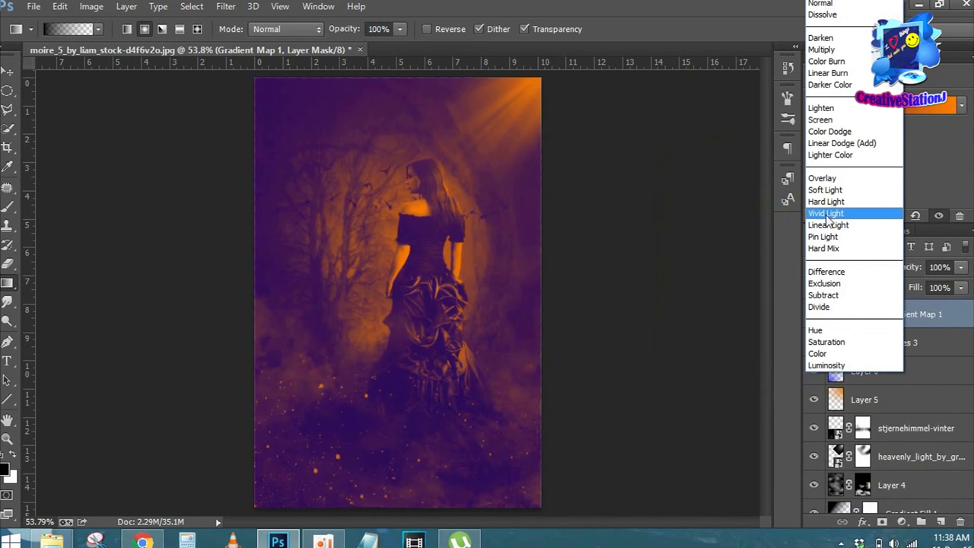
{"action": "left_click", "coordinate": [828, 189]}
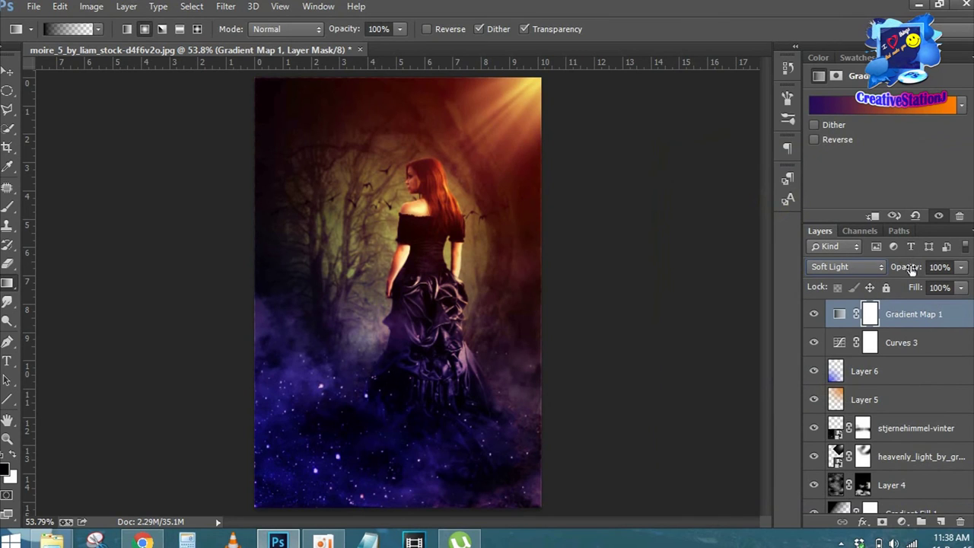
{"action": "left_click_drag", "start_coordinate": [912, 270], "coordinate": [845, 270]}
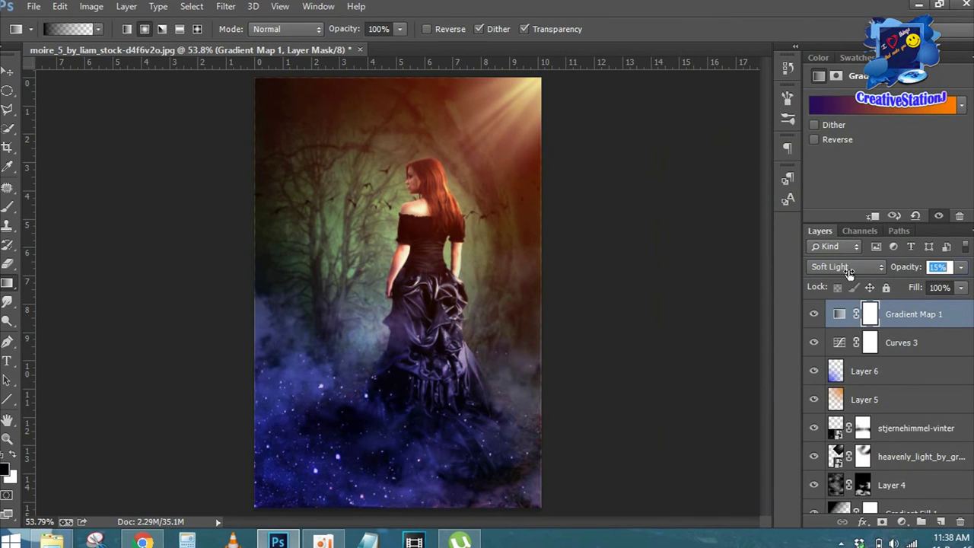
{"action": "left_click_drag", "start_coordinate": [849, 273], "coordinate": [807, 273]}
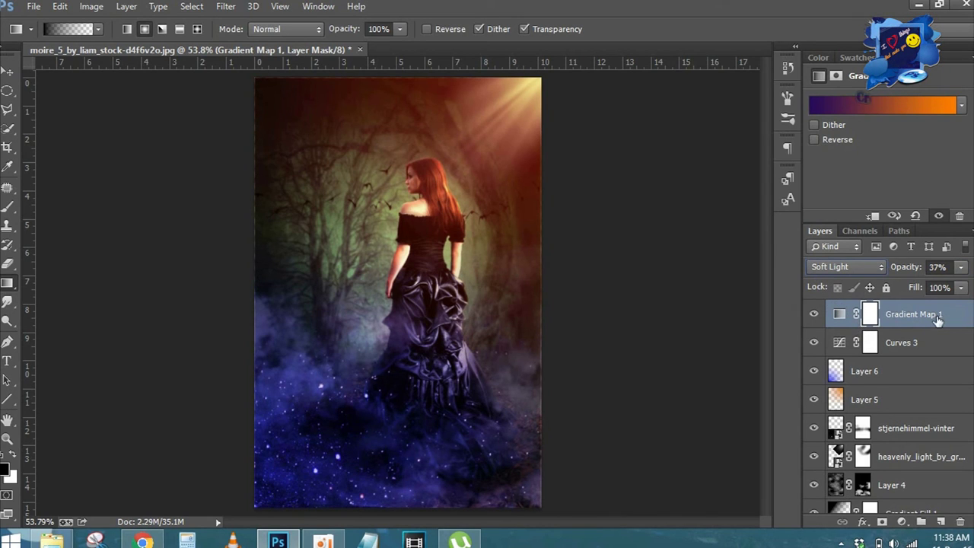
{"action": "left_click_drag", "start_coordinate": [938, 320], "coordinate": [908, 373]}
{"action": "left_click", "coordinate": [902, 522]}
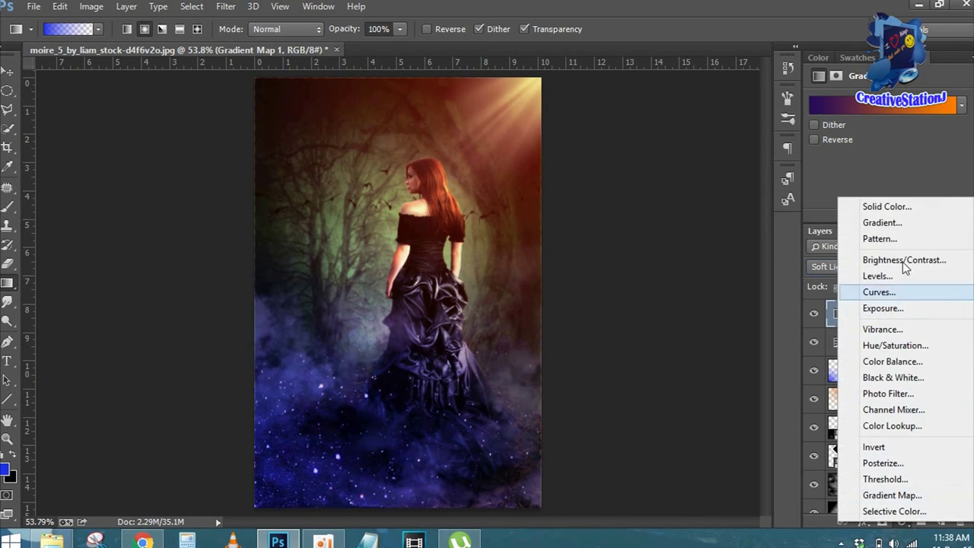
Add a dark navy Solid Color fill layer in Exclusion mode at 21% opacity.
{"action": "left_click", "coordinate": [906, 207]}
{"action": "left_click", "coordinate": [709, 244]}
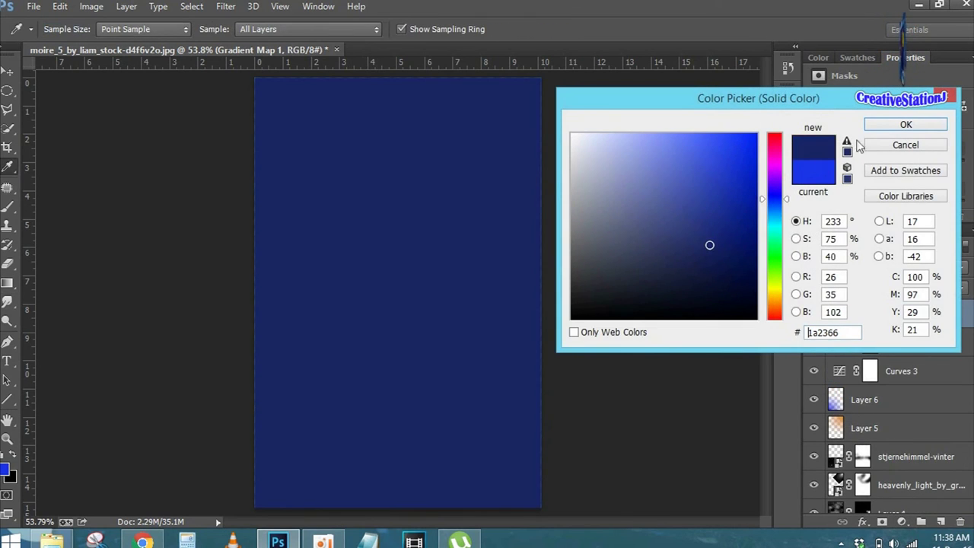
{"action": "left_click", "coordinate": [906, 124]}
{"action": "left_click", "coordinate": [833, 267]}
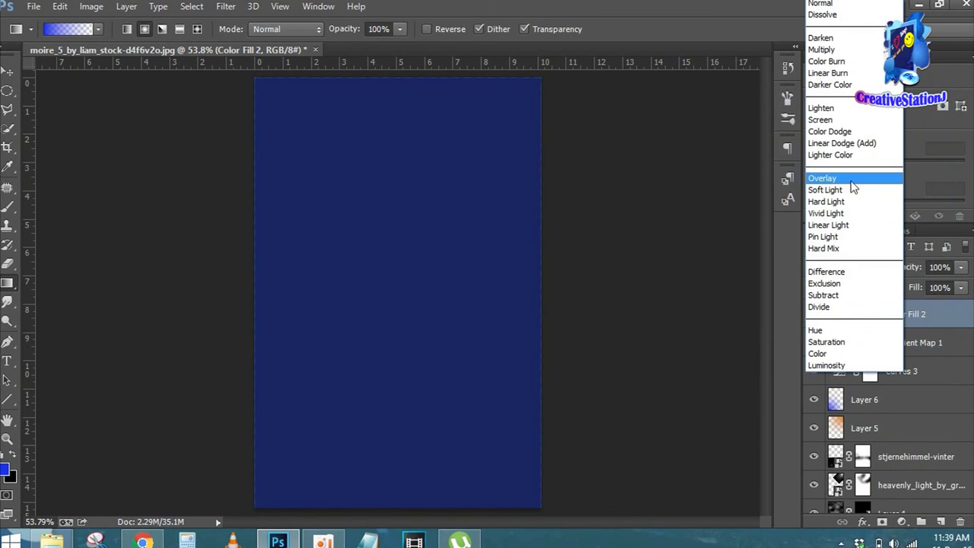
{"action": "left_click", "coordinate": [836, 283]}
{"action": "left_click_drag", "start_coordinate": [908, 268], "coordinate": [827, 272]}
Change the fill colour to a darker navy, #11163b, and stamp visible layers into Layer 7.
{"action": "double_click", "coordinate": [833, 312]}
{"action": "left_click_drag", "start_coordinate": [709, 282], "coordinate": [704, 276]}
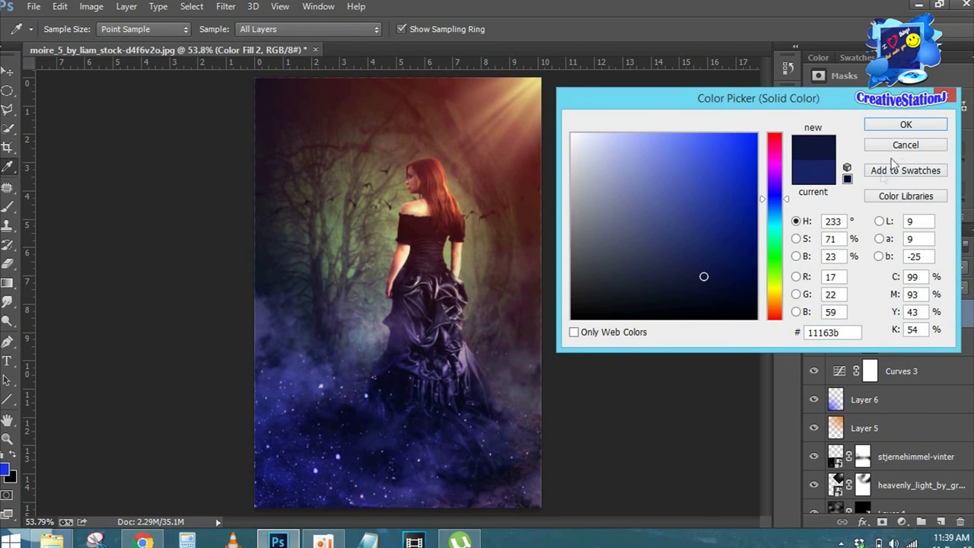
{"action": "left_click", "coordinate": [904, 124]}
{"action": "key", "text": "ctrl+alt+shift+e"}
Add a Color Balance adjustment layer, shifting the midtones toward yellow.
{"action": "left_click", "coordinate": [902, 522]}
{"action": "left_click", "coordinate": [886, 364]}
{"action": "mouse_move", "coordinate": [874, 194]}
{"action": "left_mouse_down"}
{"action": "mouse_move", "coordinate": [898, 190]}
{"action": "mouse_move", "coordinate": [869, 197]}
{"action": "mouse_move", "coordinate": [899, 160]}
{"action": "mouse_move", "coordinate": [855, 167]}
{"action": "mouse_move", "coordinate": [884, 167]}
{"action": "mouse_move", "coordinate": [876, 171]}
{"action": "left_mouse_up"}
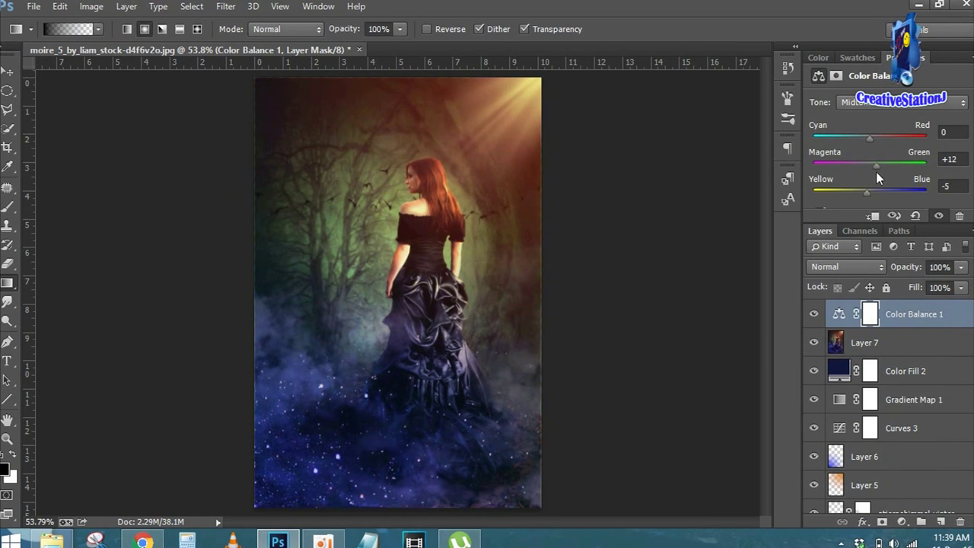
Set Color Balance midtones to Cyan −12, Green +1, Blue +4, then stamp visible into Layer 8.
{"action": "left_click_drag", "start_coordinate": [857, 145], "coordinate": [863, 144]}
{"action": "mouse_move", "coordinate": [869, 193]}
{"action": "left_mouse_down"}
{"action": "mouse_move", "coordinate": [895, 193]}
{"action": "mouse_move", "coordinate": [872, 197]}
{"action": "mouse_move", "coordinate": [900, 162]}
{"action": "mouse_move", "coordinate": [843, 167]}
{"action": "mouse_move", "coordinate": [871, 166]}
{"action": "left_mouse_up"}
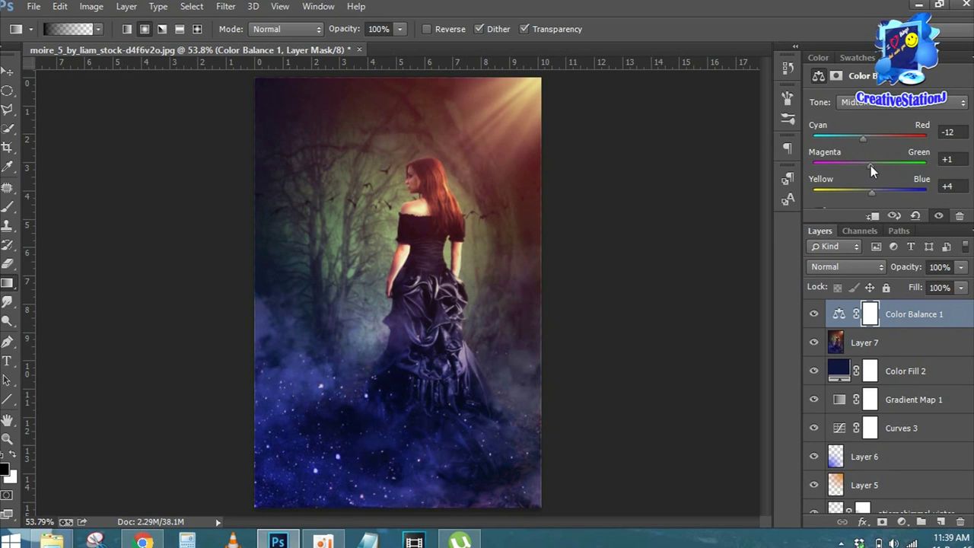
{"action": "left_click", "coordinate": [838, 313]}
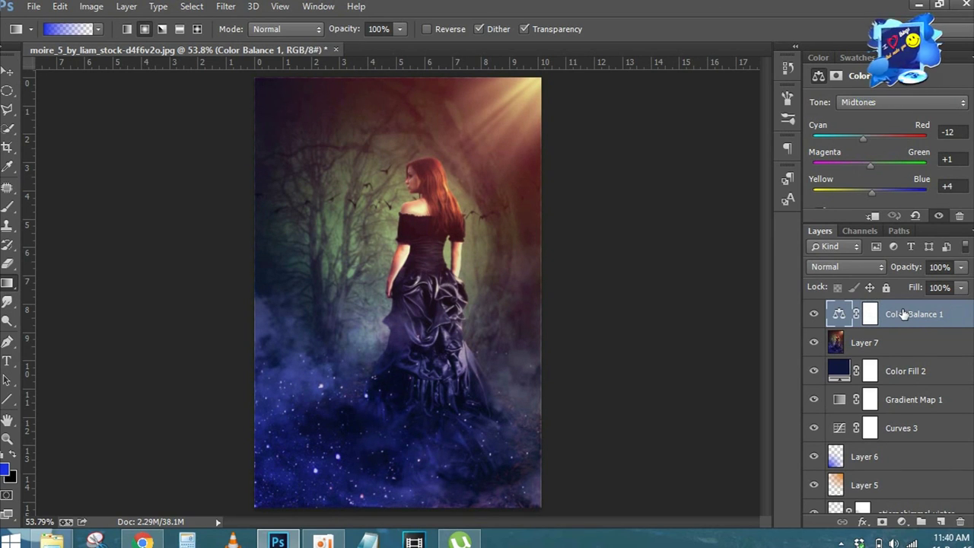
{"action": "key", "text": "ctrl+shift+alt+e"}
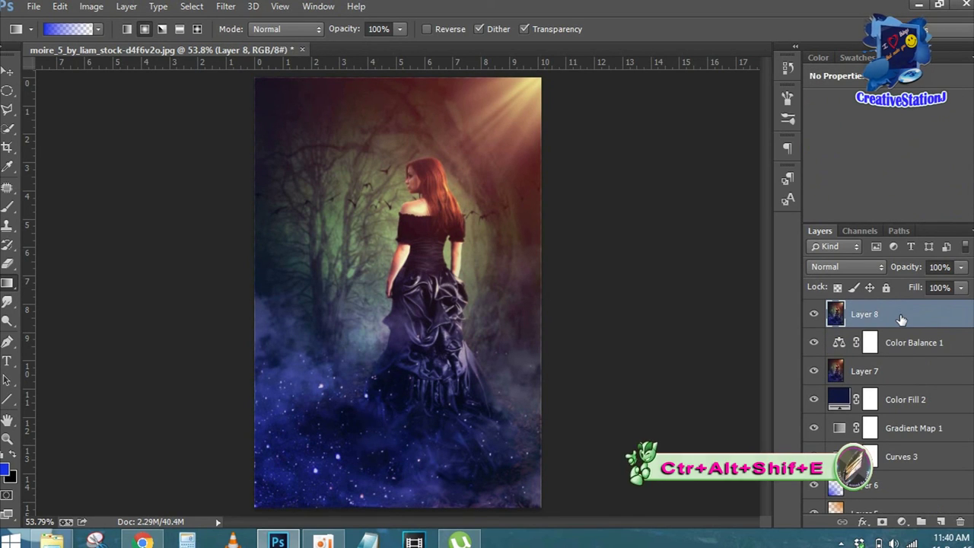
In the Camera Raw Filter on Layer 8, raise Tint to +26 and cool the Temperature.
{"action": "left_click", "coordinate": [226, 6]}
{"action": "left_click", "coordinate": [297, 91]}
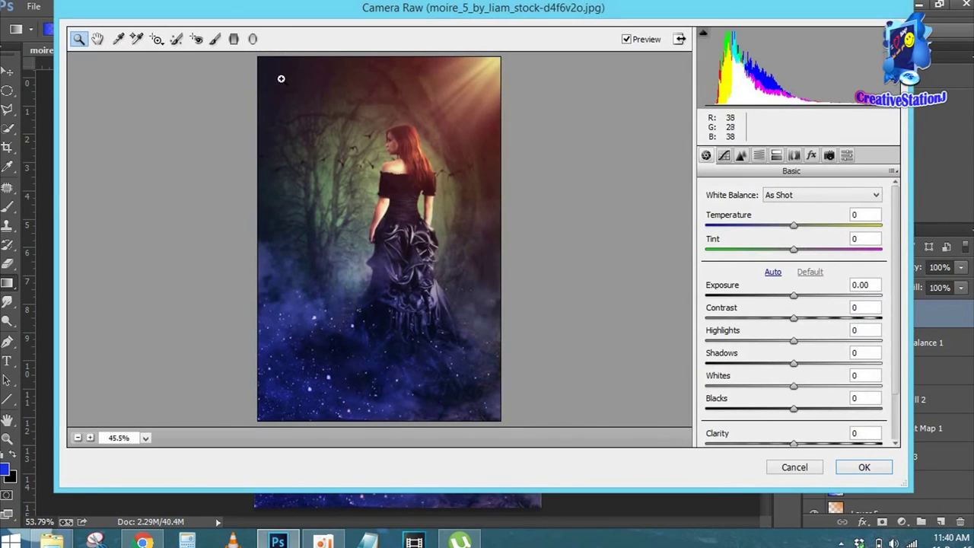
{"action": "left_click_drag", "start_coordinate": [800, 257], "coordinate": [819, 259]}
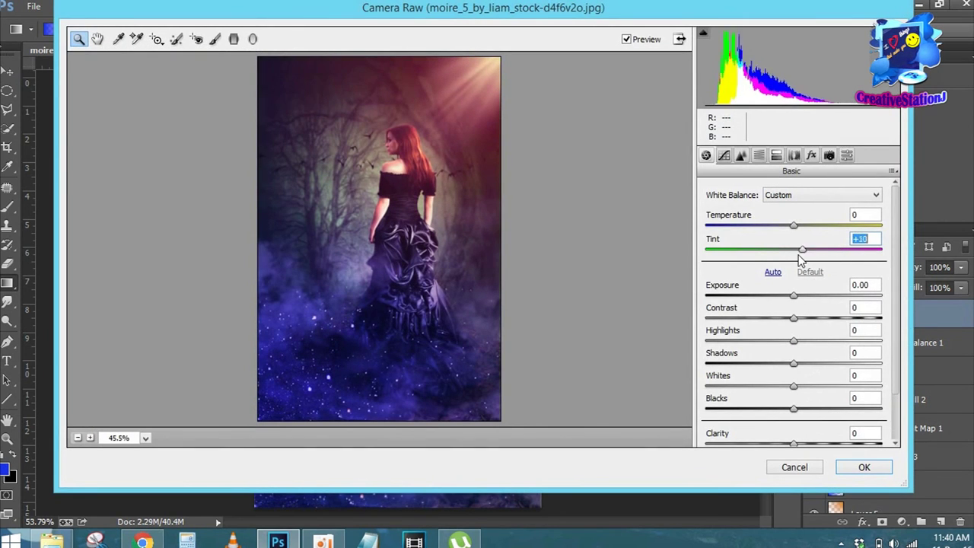
{"action": "mouse_move", "coordinate": [793, 226]}
{"action": "left_mouse_down"}
{"action": "mouse_move", "coordinate": [754, 227]}
{"action": "mouse_move", "coordinate": [803, 241]}
{"action": "left_mouse_up"}
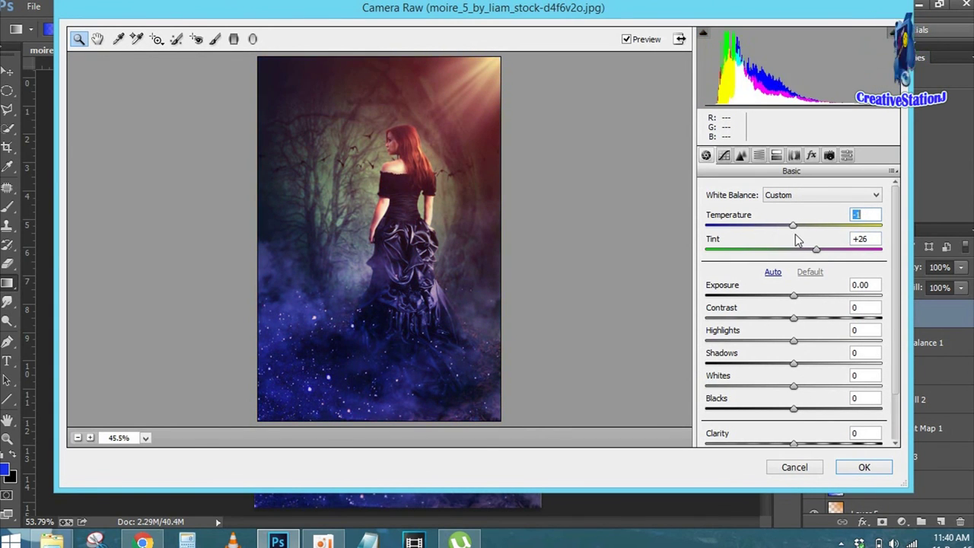
Split-tone highlights to hue 210, saturation 45 and shadows to hue 96, saturation 16.
{"action": "left_click", "coordinate": [776, 156]}
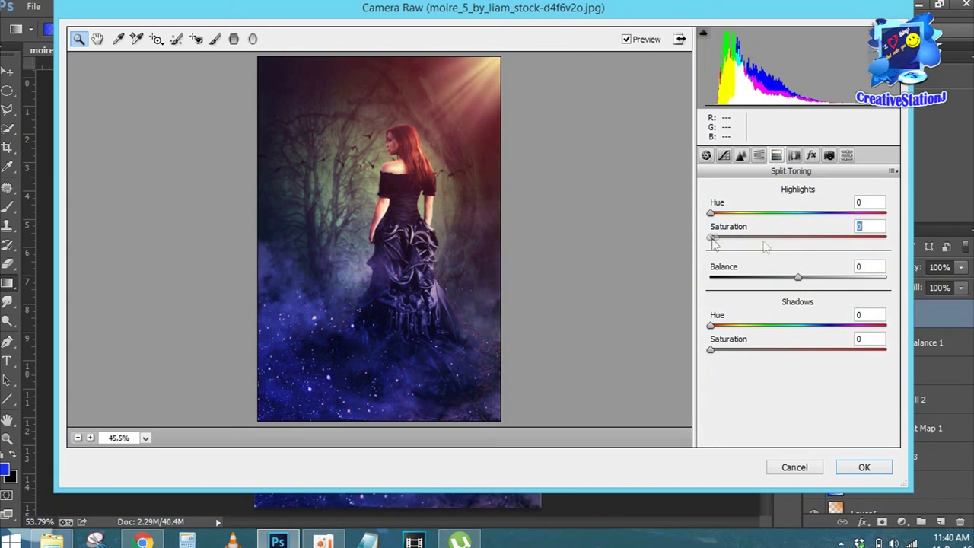
{"action": "left_click_drag", "start_coordinate": [713, 242], "coordinate": [792, 253]}
{"action": "left_click_drag", "start_coordinate": [711, 213], "coordinate": [814, 235]}
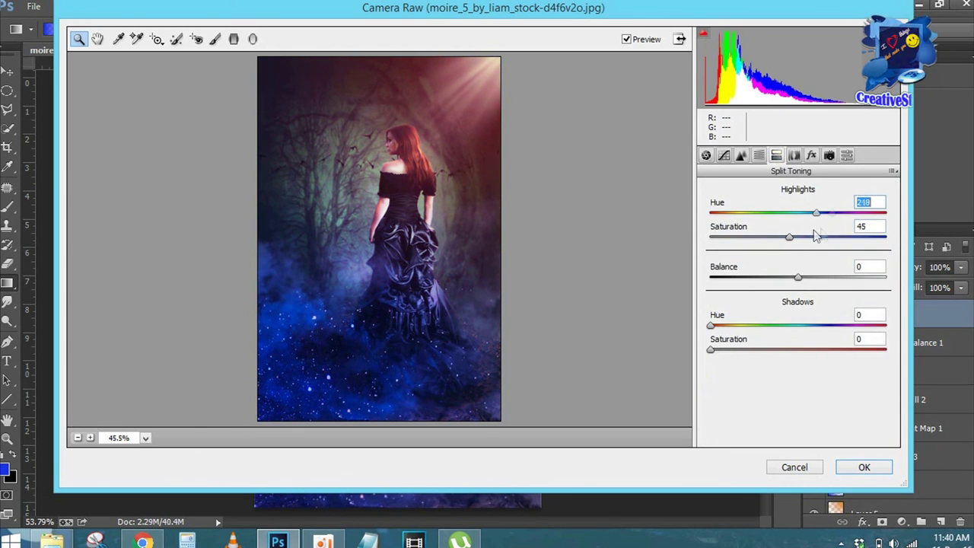
{"action": "mouse_move", "coordinate": [711, 350]}
{"action": "left_mouse_down"}
{"action": "mouse_move", "coordinate": [776, 349]}
{"action": "mouse_move", "coordinate": [759, 354]}
{"action": "left_mouse_up"}
{"action": "mouse_move", "coordinate": [713, 327]}
{"action": "left_mouse_down"}
{"action": "mouse_move", "coordinate": [826, 327]}
{"action": "mouse_move", "coordinate": [759, 327]}
{"action": "mouse_move", "coordinate": [820, 352]}
{"action": "mouse_move", "coordinate": [735, 352]}
{"action": "mouse_move", "coordinate": [844, 351]}
{"action": "mouse_move", "coordinate": [739, 351]}
{"action": "left_mouse_up"}
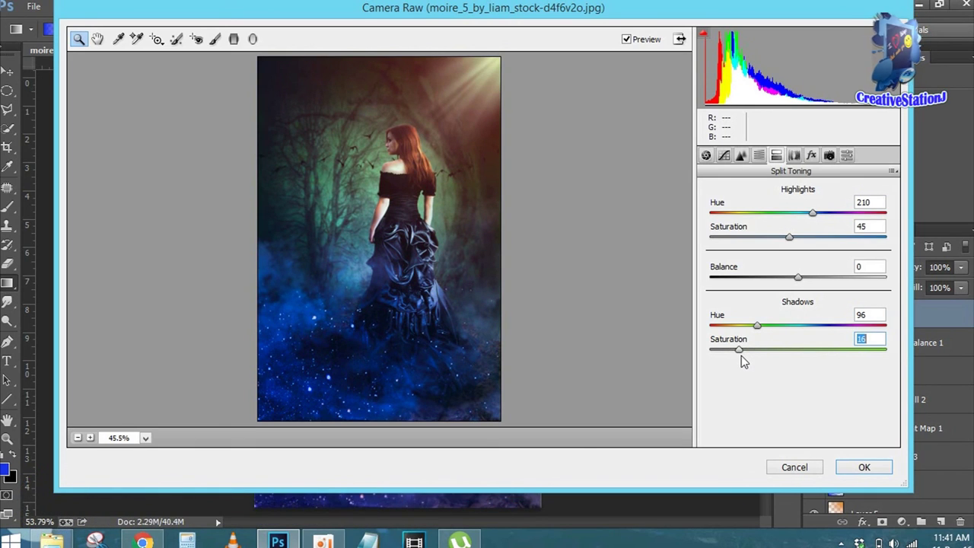
{"action": "left_click", "coordinate": [868, 466]}
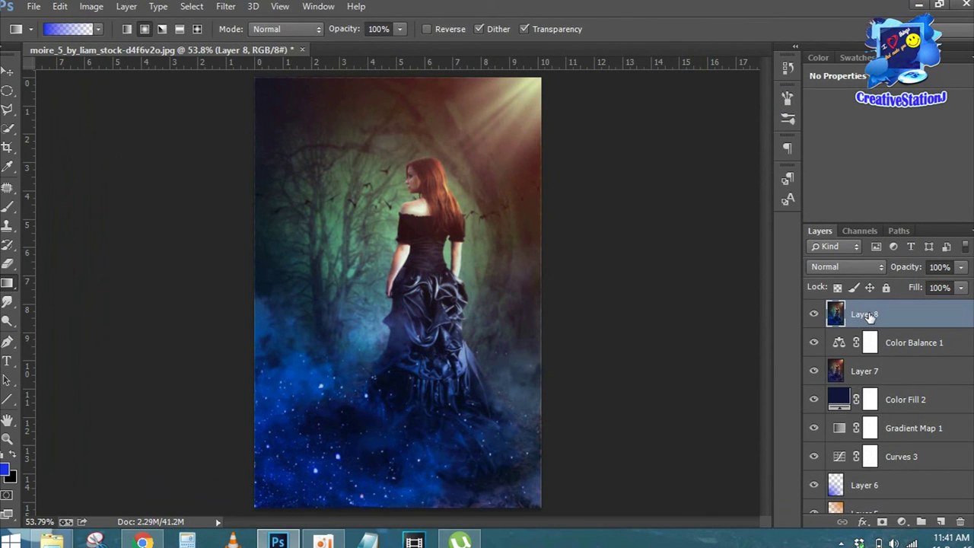
Duplicate Layer 8 and set the copy's blend mode to Vivid Light.
{"action": "key", "text": "ctrl+j"}
{"action": "left_click", "coordinate": [837, 266]}
{"action": "left_click", "coordinate": [828, 222]}
Apply a High Pass filter with 0.8-pixel radius to Layer 8 copy.
{"action": "left_click", "coordinate": [226, 6]}
{"action": "mouse_move", "coordinate": [236, 278]}
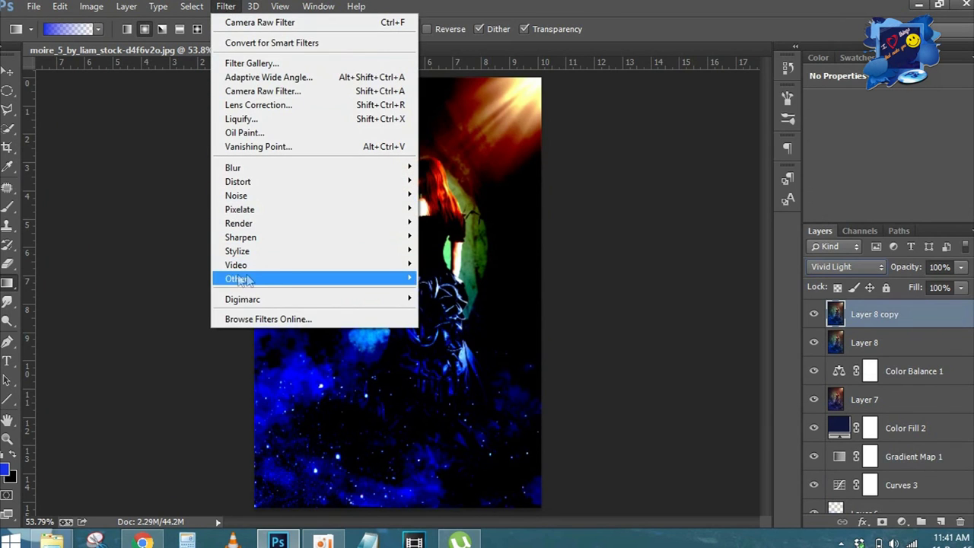
{"action": "left_click", "coordinate": [428, 291]}
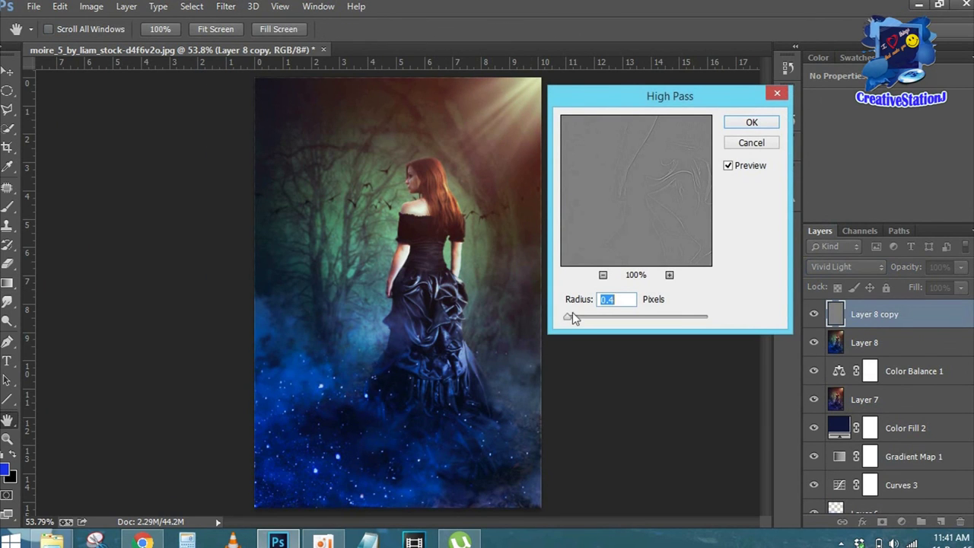
{"action": "left_click_drag", "start_coordinate": [569, 316], "coordinate": [571, 316]}
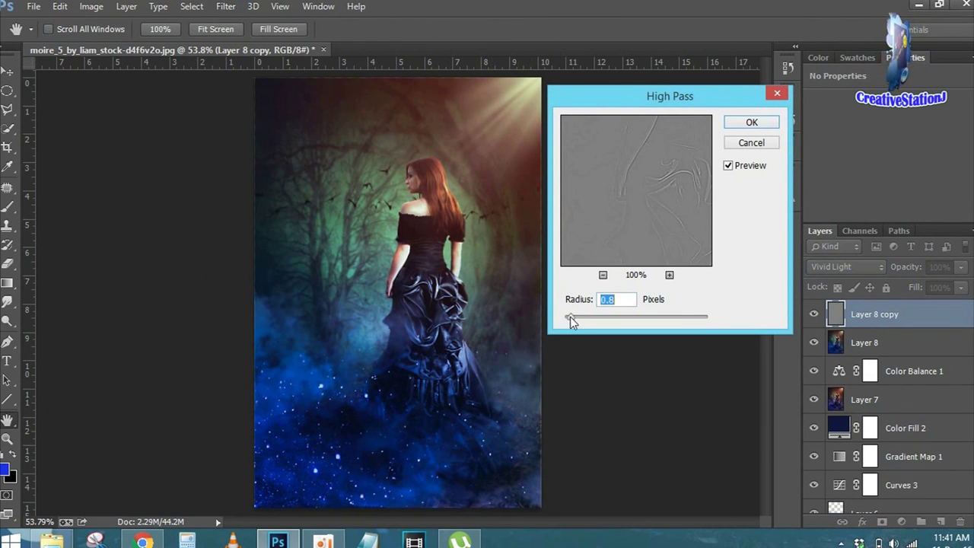
{"action": "left_click", "coordinate": [754, 123]}
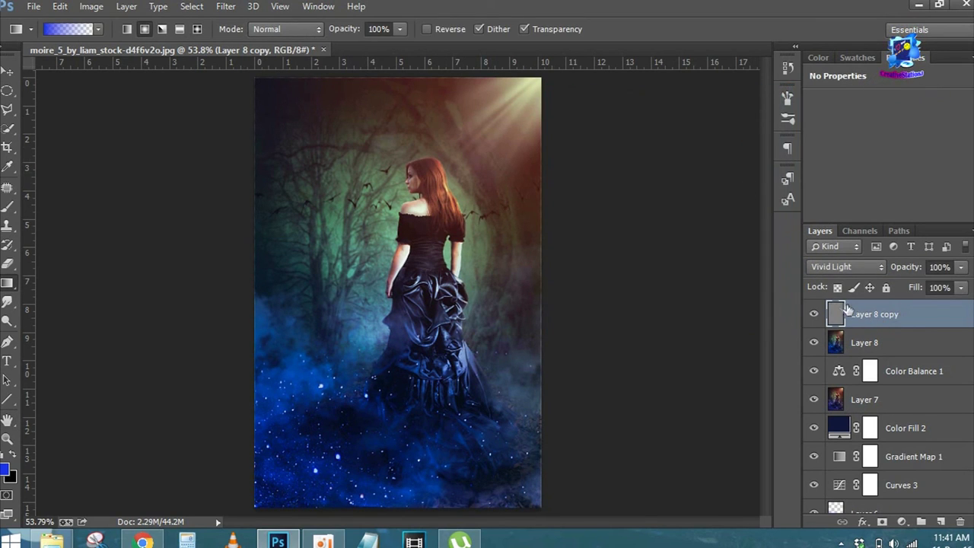
{"action": "left_click", "coordinate": [32, 8]}
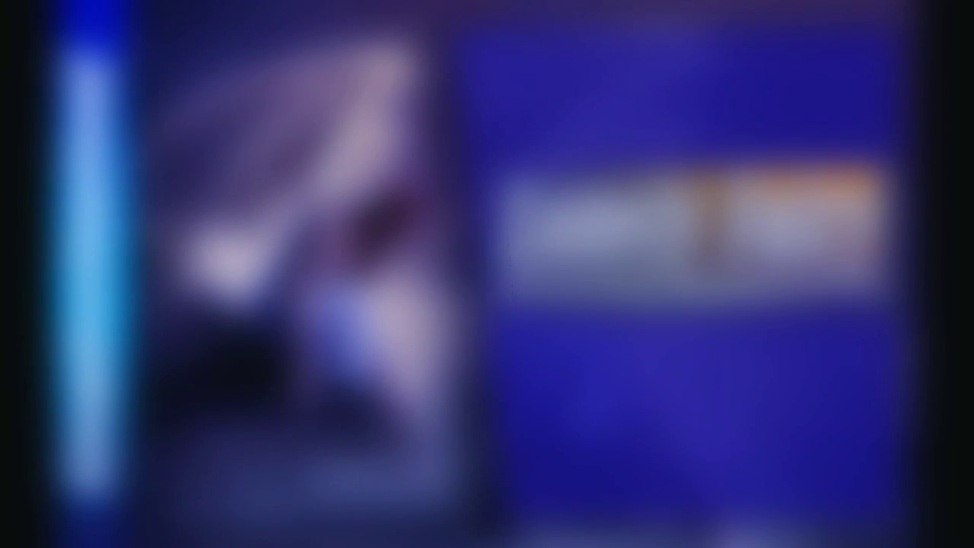